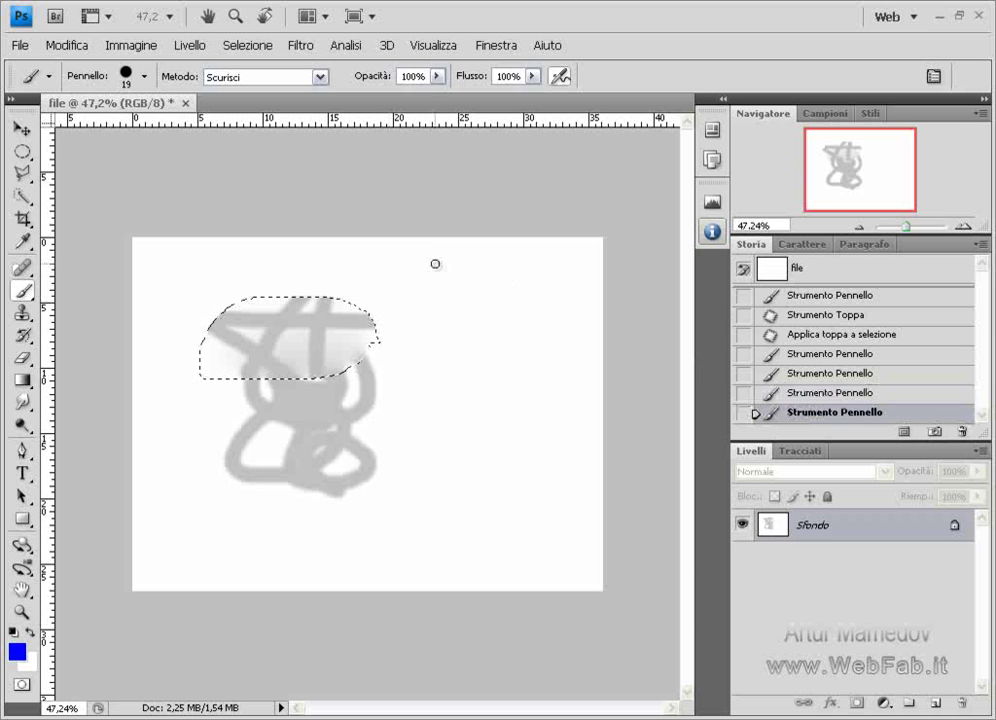
# Step: Add a new empty layer and paint blue strokes inside the selection
pyautogui.click(145, 77)
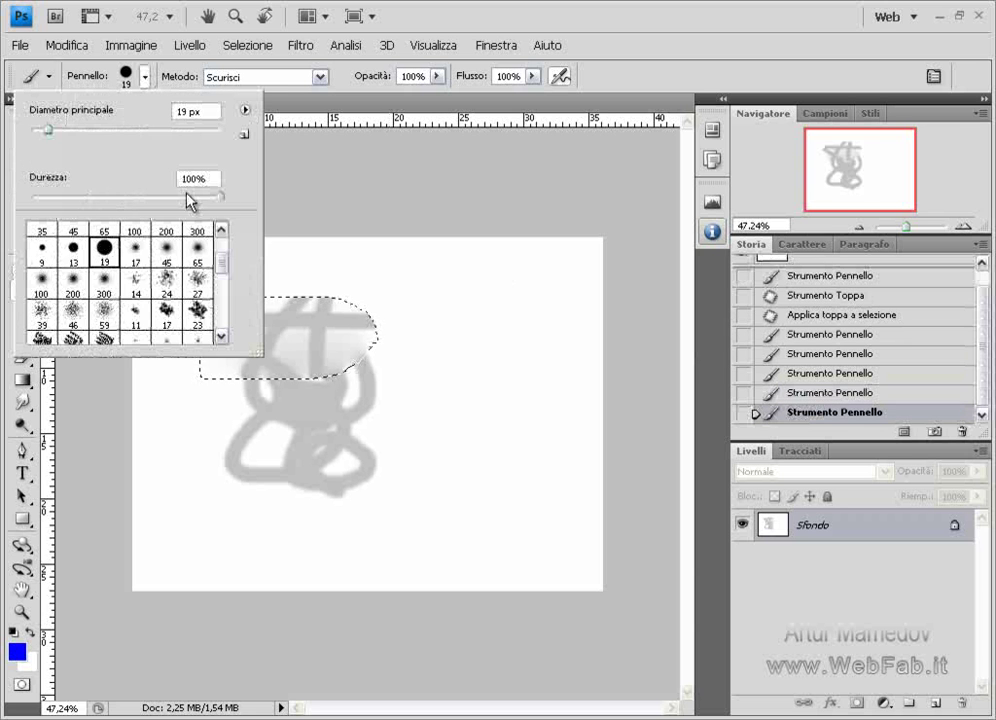
pyautogui.hotkey('ctrl', 'shift', 'alt', 'n')
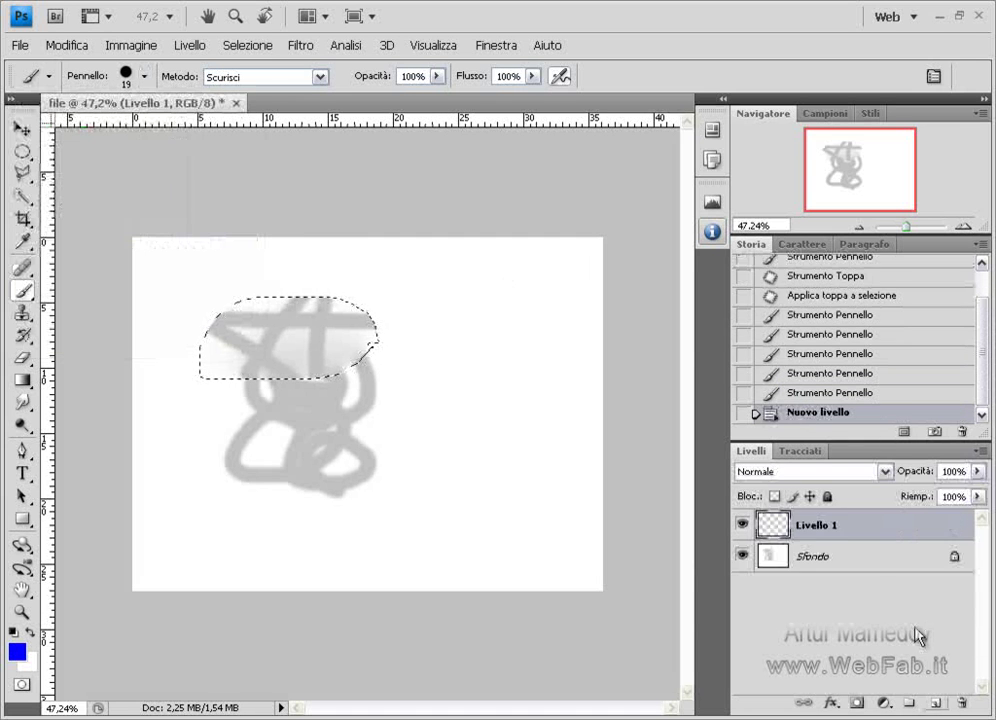
pyautogui.moveTo(215, 262); pyautogui.dragTo(518, 265)
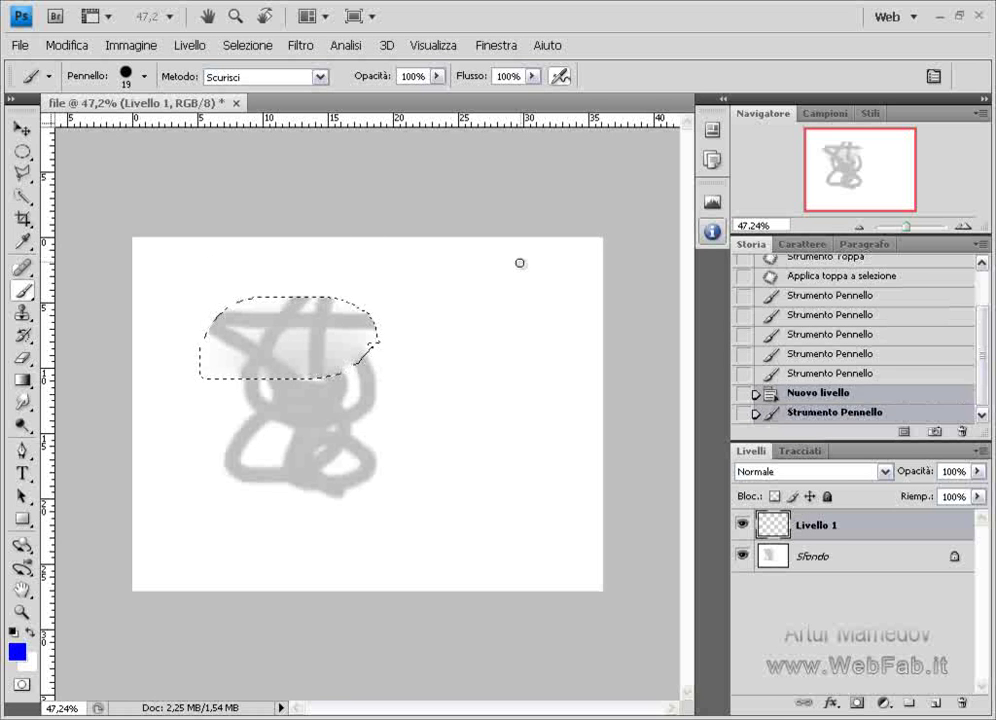
pyautogui.moveTo(466, 386); pyautogui.dragTo(455, 430)
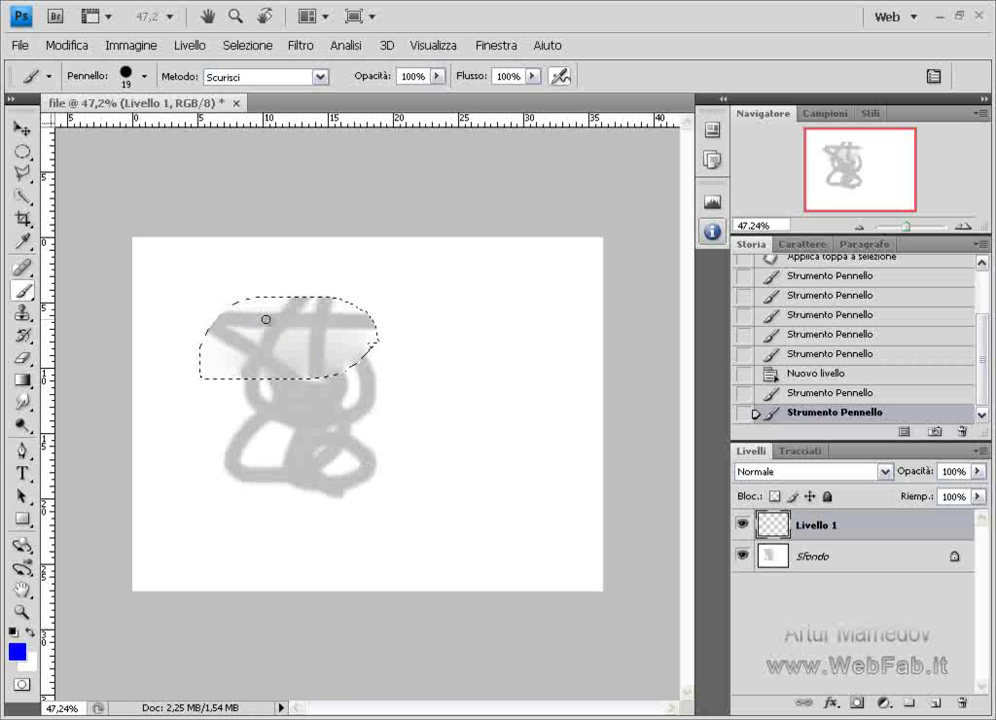
pyautogui.moveTo(265, 319); pyautogui.dragTo(356, 361)
# Step: Deselect, then paint horizontal, vertical and diagonal blue strokes across the drawing
pyautogui.click(246, 45)
pyautogui.click(258, 85)
pyautogui.moveTo(240, 291)
pyautogui.mouseDown()
pyautogui.moveTo(482, 287)
pyautogui.moveTo(484, 459)
pyautogui.mouseUp()
pyautogui.moveTo(340, 450); pyautogui.dragTo(597, 385)
# Step: Set brush hardness to 0% and paint a curly soft blue stroke on the left
pyautogui.click(145, 76)
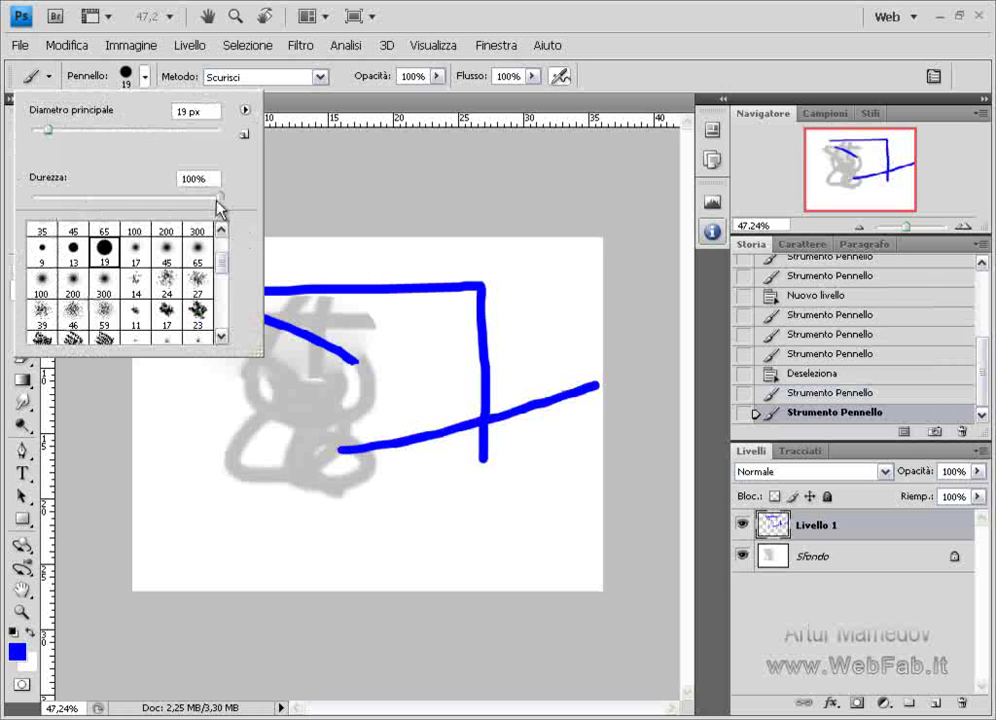
pyautogui.moveTo(219, 202); pyautogui.dragTo(33, 202)
pyautogui.click(177, 395)
pyautogui.moveTo(175, 452)
pyautogui.mouseDown()
pyautogui.moveTo(205, 511)
pyautogui.moveTo(229, 471)
pyautogui.moveTo(229, 416)
pyautogui.moveTo(270, 410)
pyautogui.mouseUp()
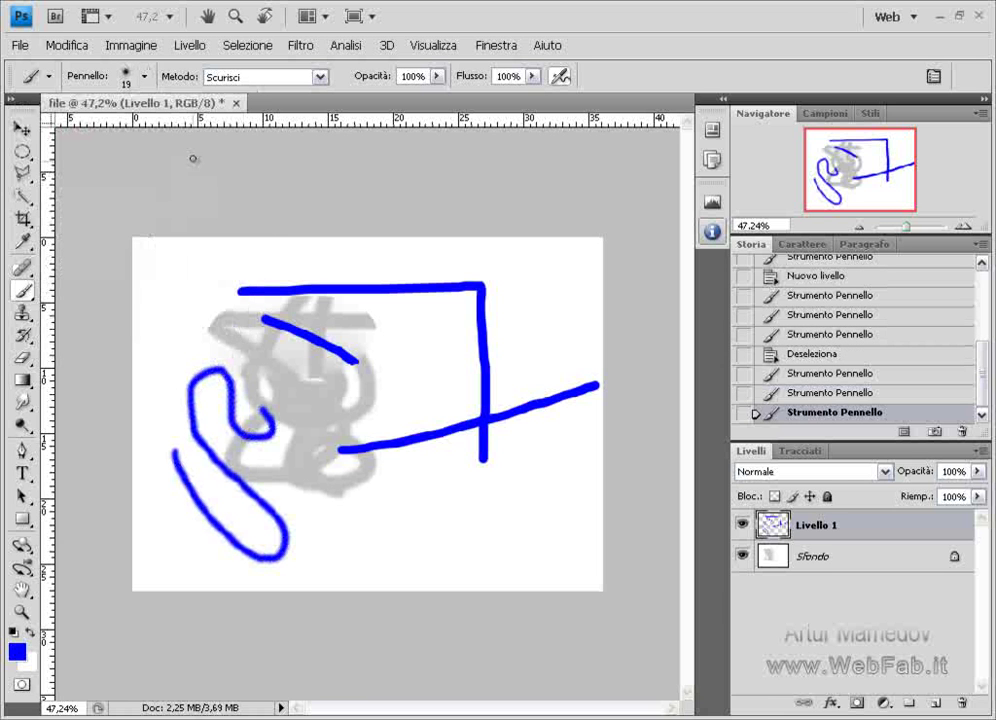
# Step: Enlarge the brush to 69 px and paint a thick soft blue vertical stroke
pyautogui.click(137, 79)
pyautogui.moveTo(87, 138); pyautogui.dragTo(93, 138)
pyautogui.moveTo(430, 258)
pyautogui.mouseDown()
pyautogui.moveTo(388, 468)
pyautogui.moveTo(485, 485)
pyautogui.moveTo(536, 451)
pyautogui.moveTo(585, 465)
pyautogui.mouseUp()
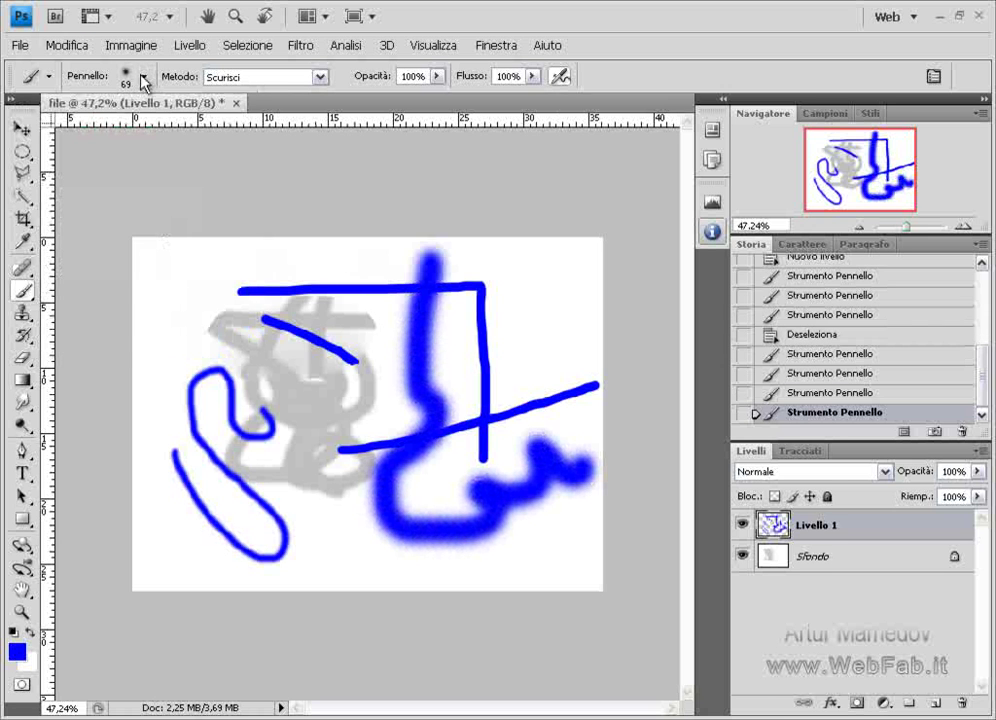
pyautogui.click(141, 80)
# Step: Paint a thick blue stroke, then a green diagonal stroke at 51% opacity
pyautogui.moveTo(545, 300)
pyautogui.mouseDown()
pyautogui.moveTo(462, 333)
pyautogui.moveTo(318, 458)
pyautogui.moveTo(378, 567)
pyautogui.mouseUp()
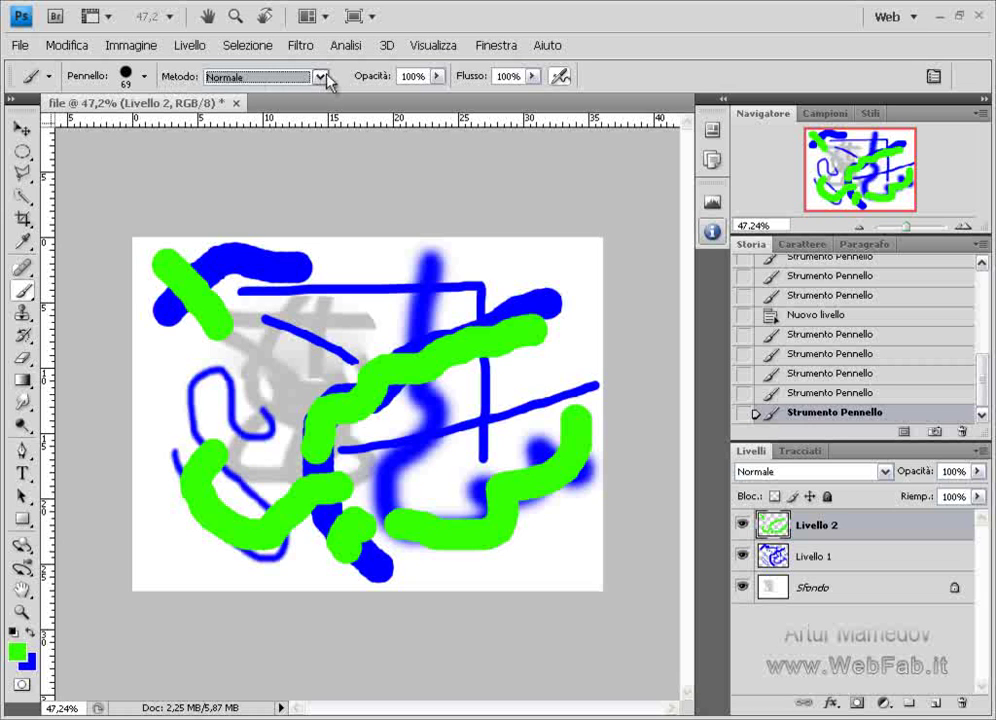
pyautogui.click(437, 77)
pyautogui.moveTo(437, 97); pyautogui.dragTo(393, 98)
pyautogui.moveTo(372, 260)
pyautogui.mouseDown()
pyautogui.moveTo(247, 363)
pyautogui.moveTo(232, 405)
pyautogui.mouseUp()
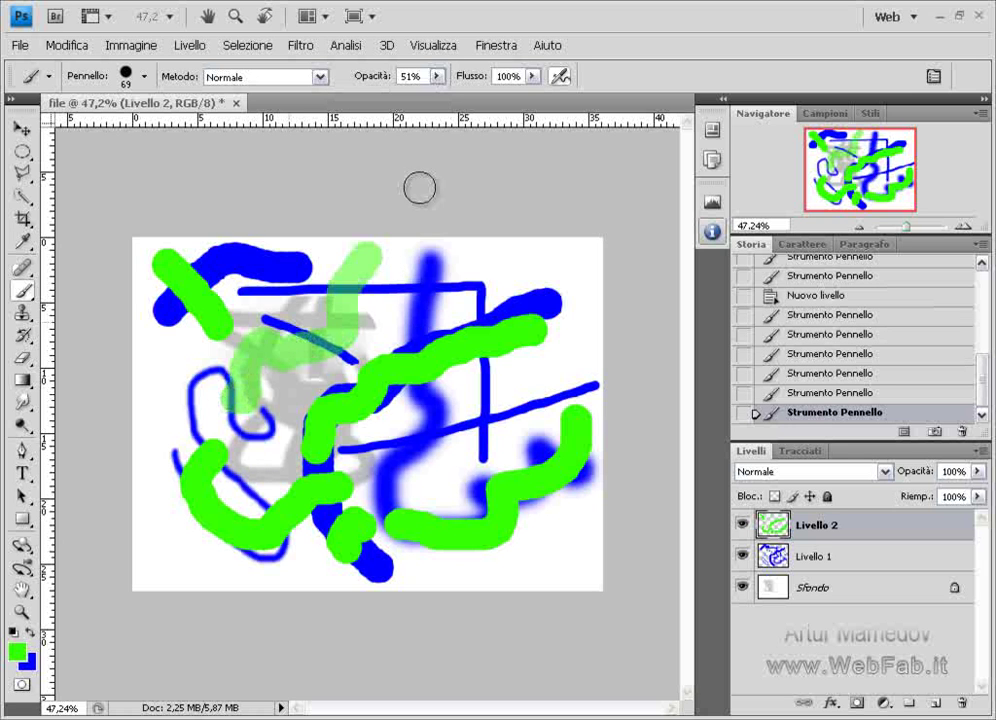
# Step: Paint an opaque green stroke at 100% opacity and a faint one at 10% flow, then restore flow to 100%
pyautogui.click(437, 77)
pyautogui.moveTo(437, 97); pyautogui.dragTo(543, 90)
pyautogui.moveTo(505, 262)
pyautogui.mouseDown()
pyautogui.moveTo(445, 262)
pyautogui.moveTo(428, 296)
pyautogui.mouseUp()
pyautogui.moveTo(533, 76)
pyautogui.mouseDown()
pyautogui.moveTo(489, 98)
pyautogui.moveTo(437, 97)
pyautogui.mouseUp()
pyautogui.moveTo(185, 355)
pyautogui.mouseDown()
pyautogui.moveTo(156, 518)
pyautogui.moveTo(181, 570)
pyautogui.moveTo(325, 591)
pyautogui.moveTo(447, 582)
pyautogui.moveTo(560, 605)
pyautogui.moveTo(518, 443)
pyautogui.moveTo(556, 349)
pyautogui.moveTo(529, 285)
pyautogui.moveTo(402, 325)
pyautogui.moveTo(305, 316)
pyautogui.moveTo(271, 285)
pyautogui.moveTo(196, 347)
pyautogui.moveTo(156, 413)
pyautogui.moveTo(171, 536)
pyautogui.mouseUp()
pyautogui.click(532, 76)
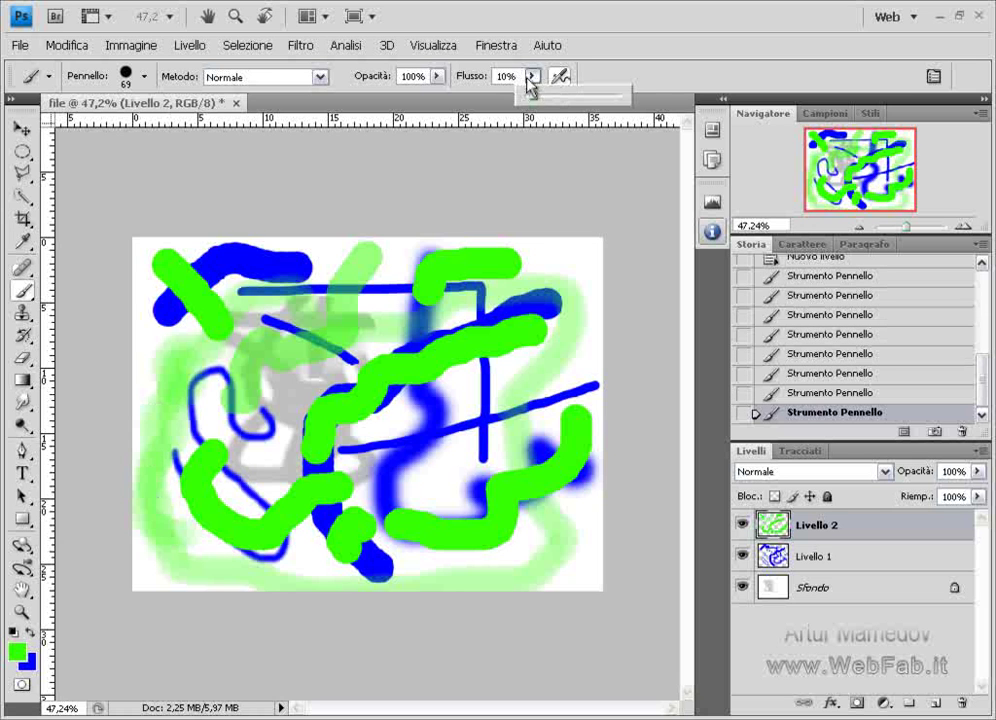
pyautogui.moveTo(535, 100); pyautogui.dragTo(667, 86)
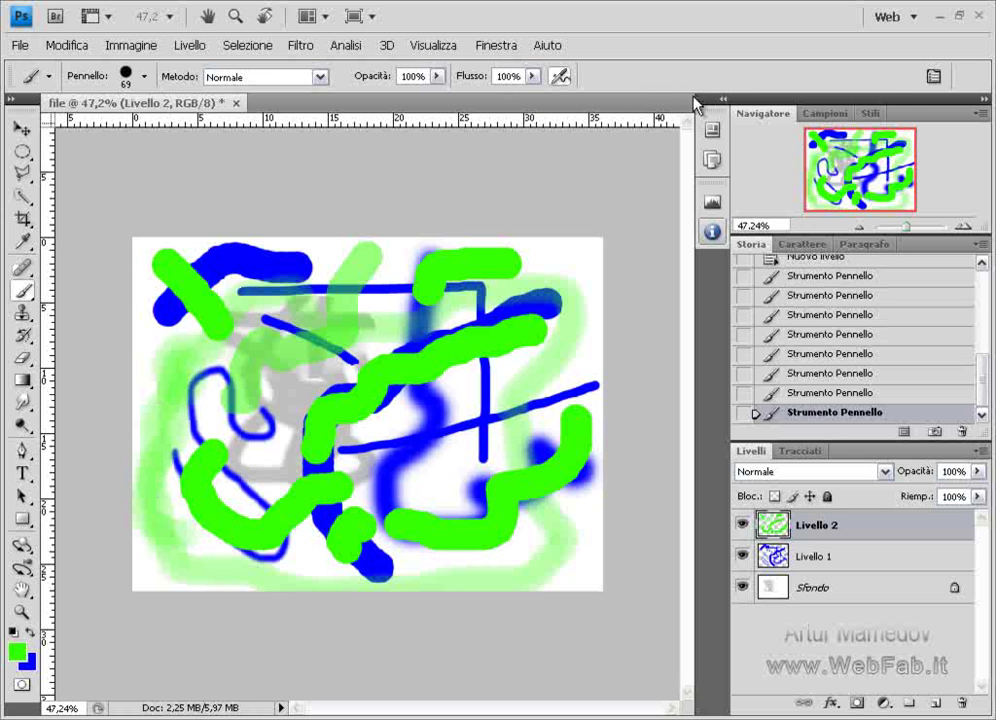
# Step: Toggle the Brushes panel, try Clone Stamp, then show the Brush tool's Pencil and Color Replacement variants
pyautogui.click(931, 77)
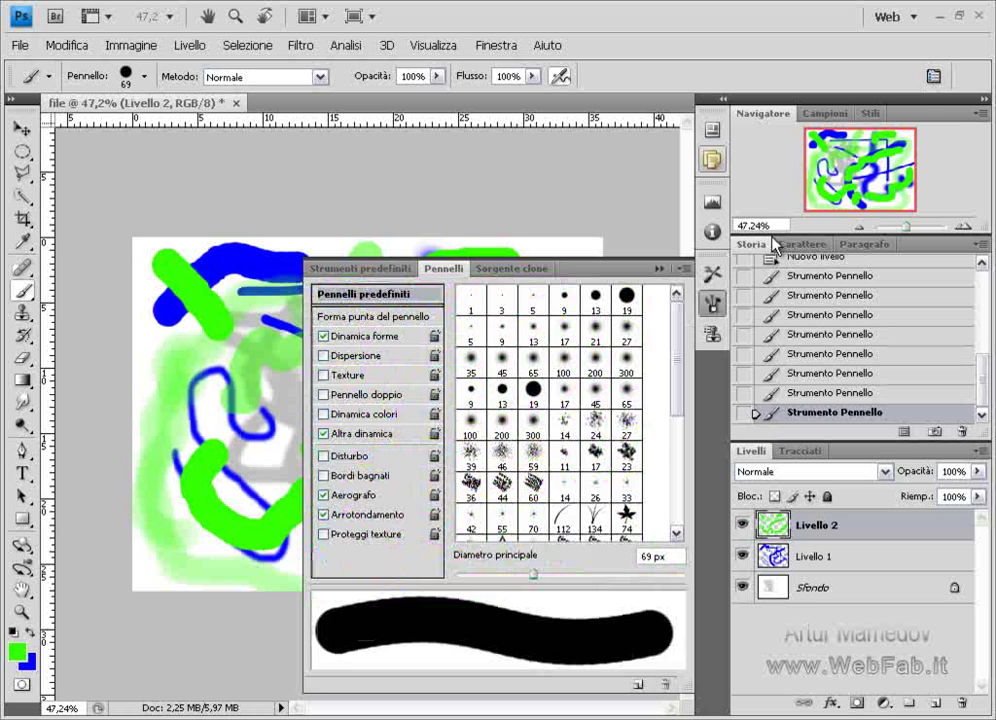
pyautogui.click(659, 270)
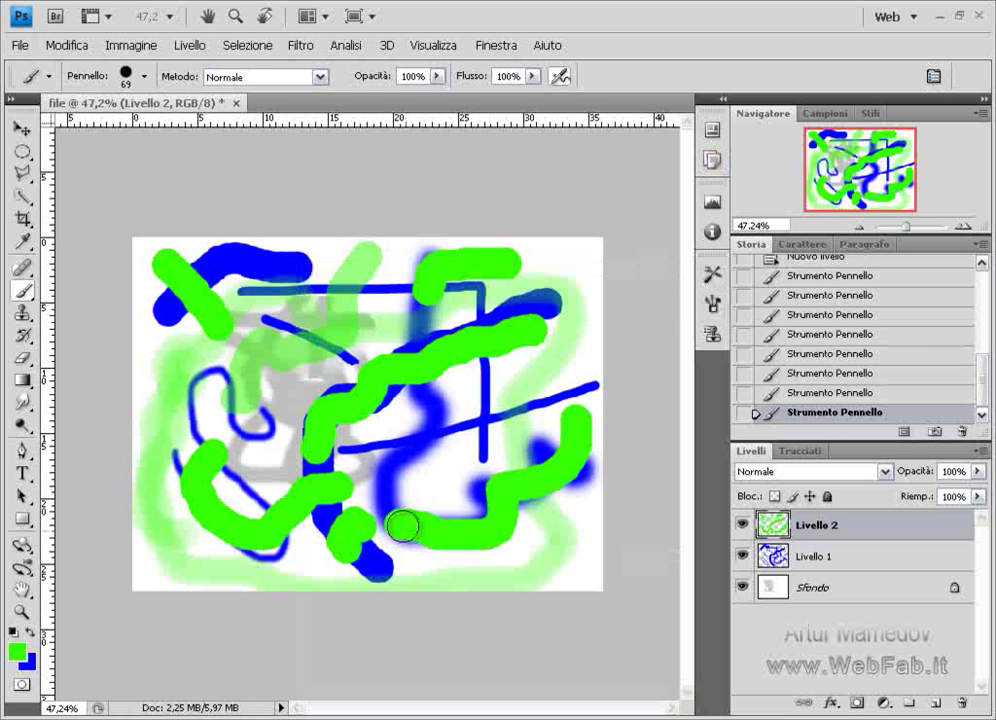
pyautogui.click(22, 312)
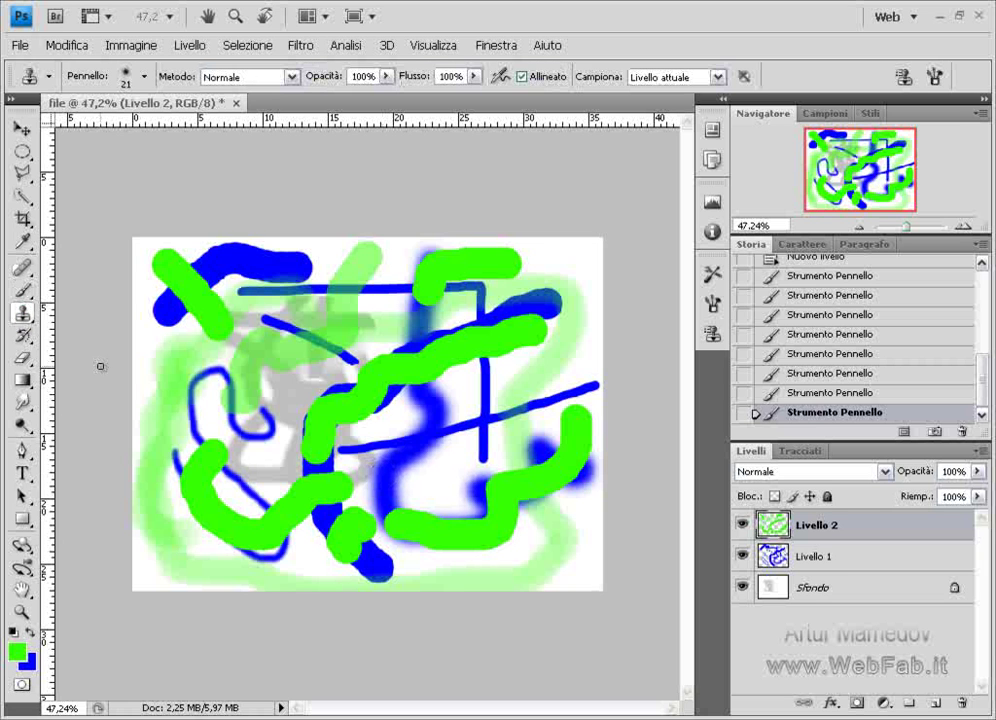
pyautogui.rightClick(22, 316)
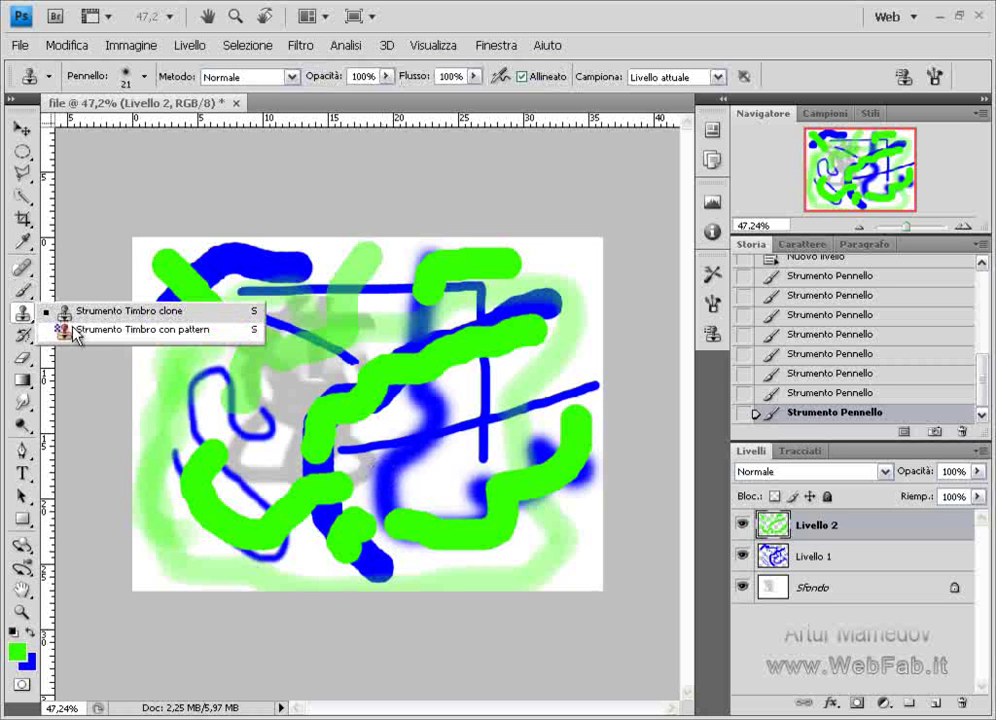
pyautogui.click(160, 320)
pyautogui.click(22, 290)
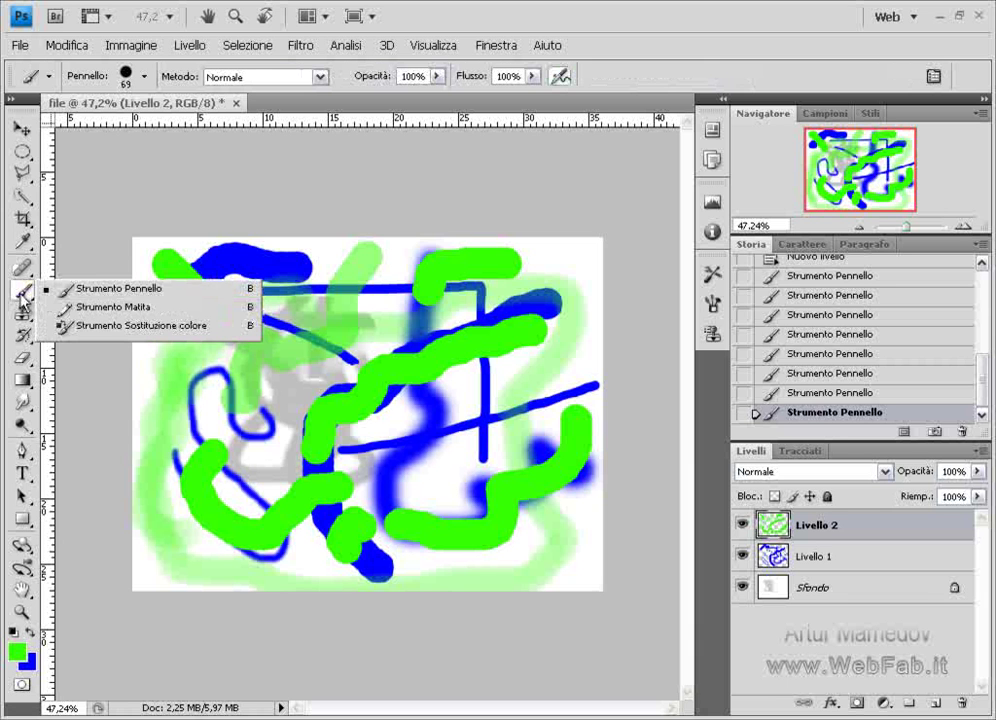
# Step: With the Color Replacement tool at 90 px on Livello 2, recolour the lower-right green stroke pink
pyautogui.click(81, 337)
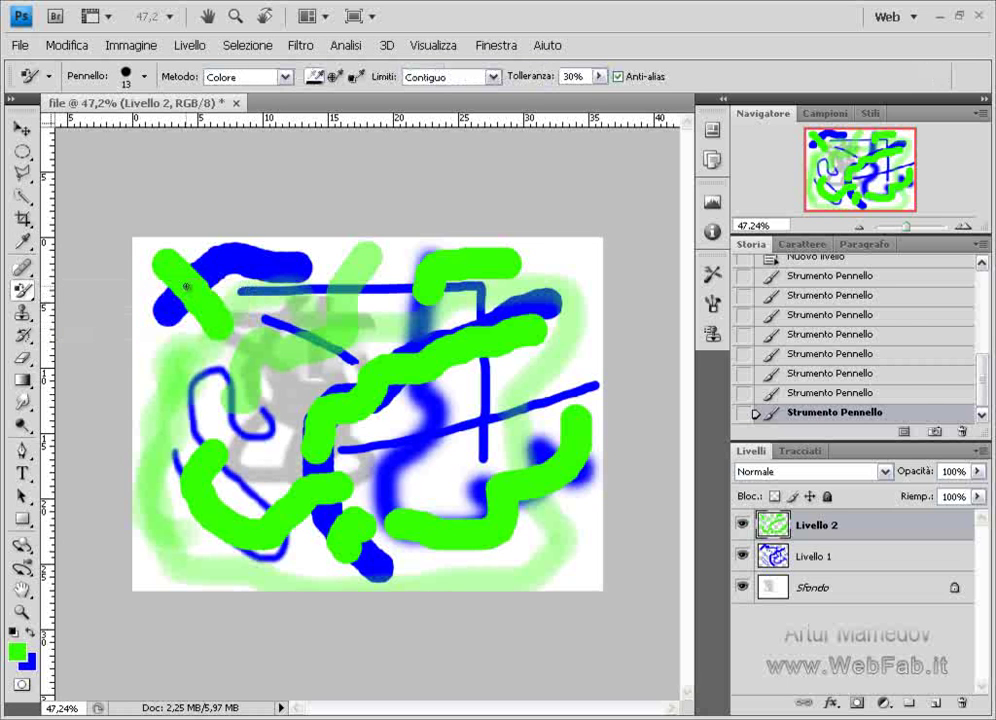
pyautogui.click(810, 528)
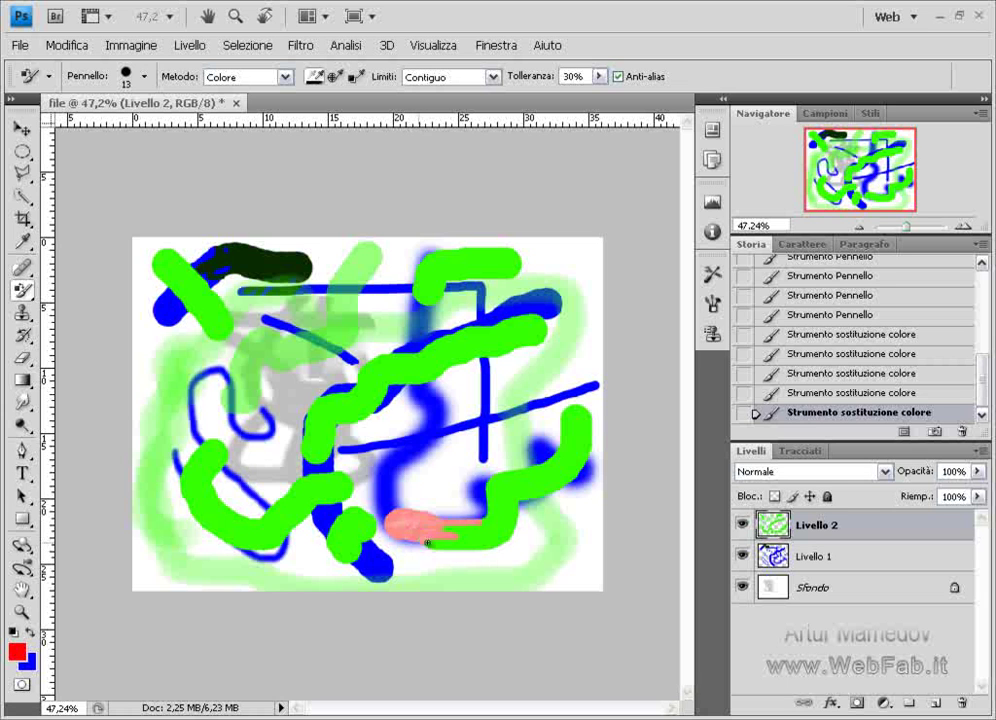
pyautogui.click(448, 533)
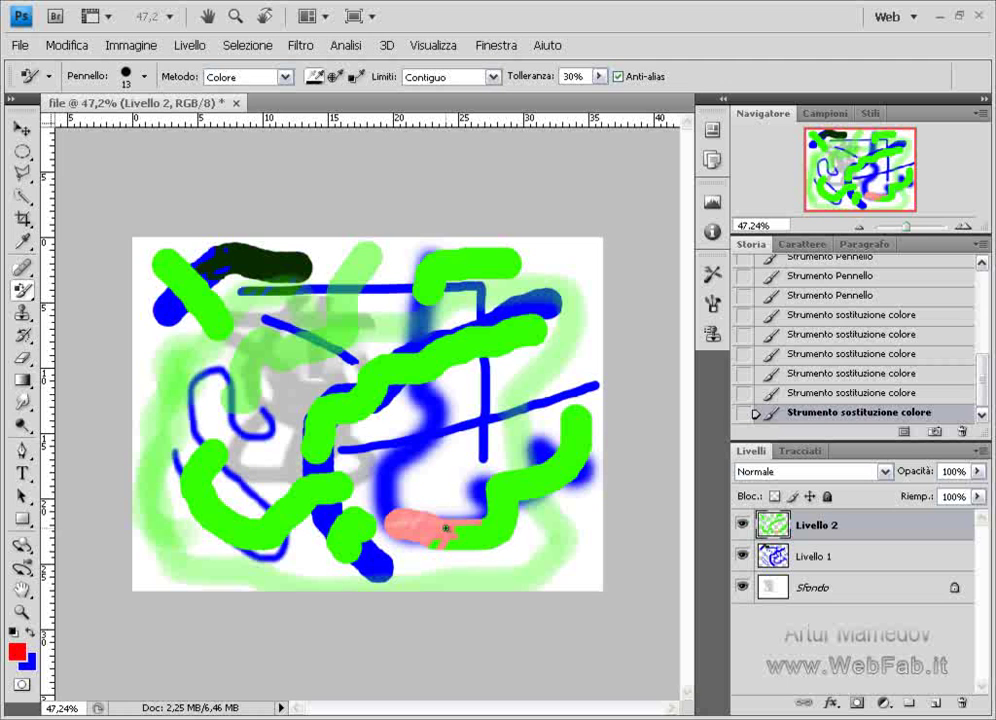
pyautogui.click(144, 76)
pyautogui.moveTo(133, 128); pyautogui.dragTo(122, 127)
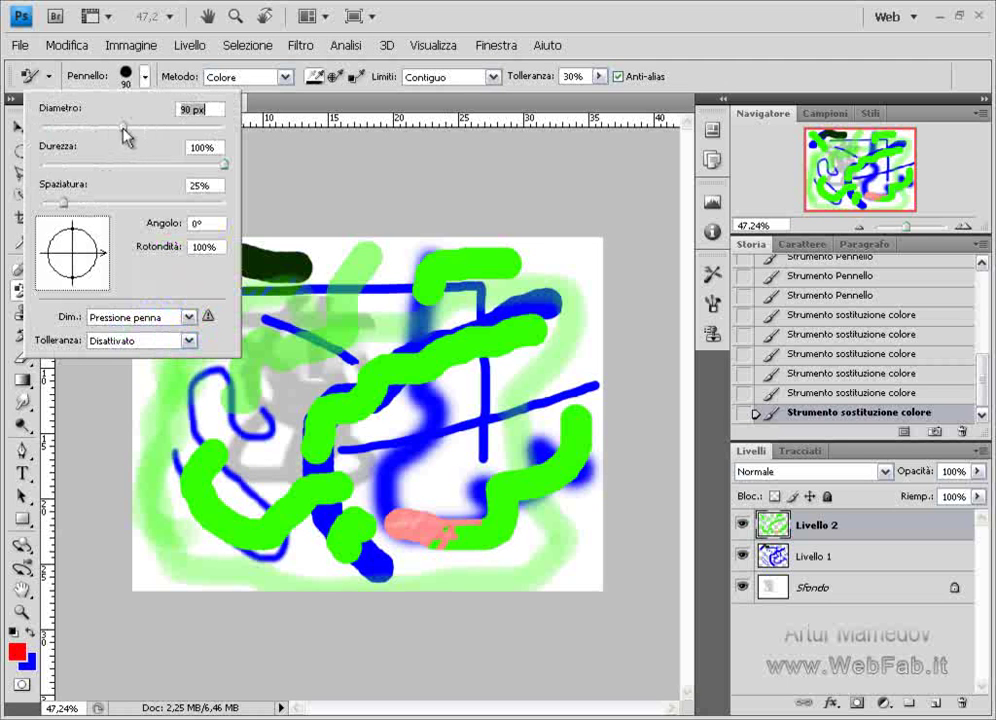
pyautogui.click(455, 535)
pyautogui.moveTo(490, 530)
pyautogui.mouseDown()
pyautogui.moveTo(456, 534)
pyautogui.moveTo(500, 485)
pyautogui.moveTo(570, 437)
pyautogui.moveTo(576, 412)
pyautogui.mouseUp()
pyautogui.moveTo(429, 536); pyautogui.dragTo(442, 540)
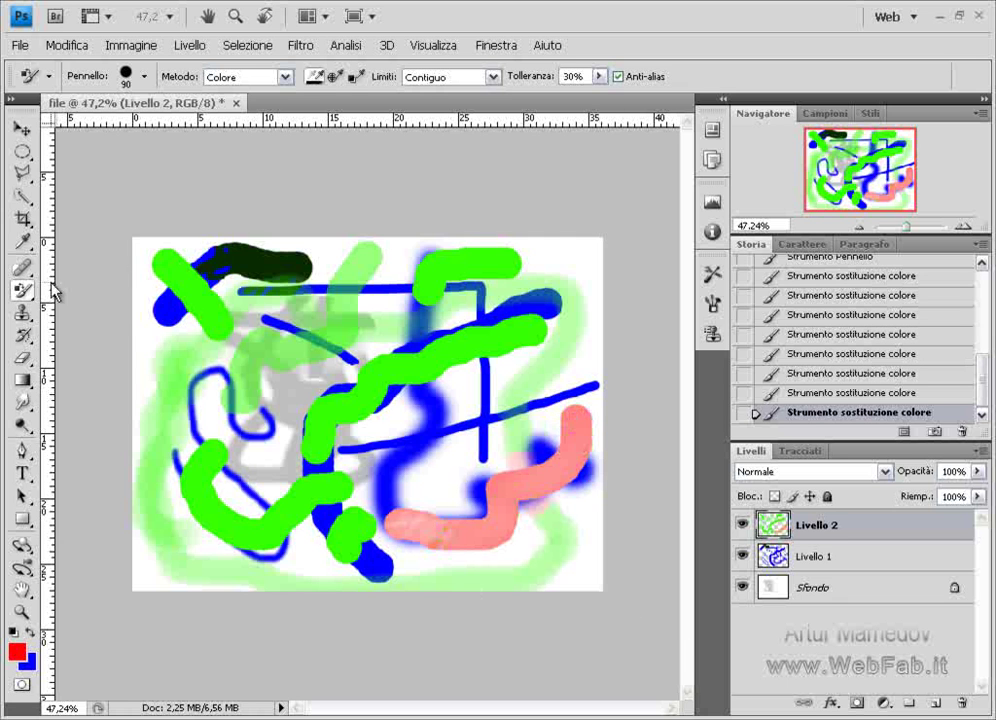
# Step: Turn a top-left spot pink, then switch to yellow (ffff00) and recolour the wavy central stroke
pyautogui.click(206, 307)
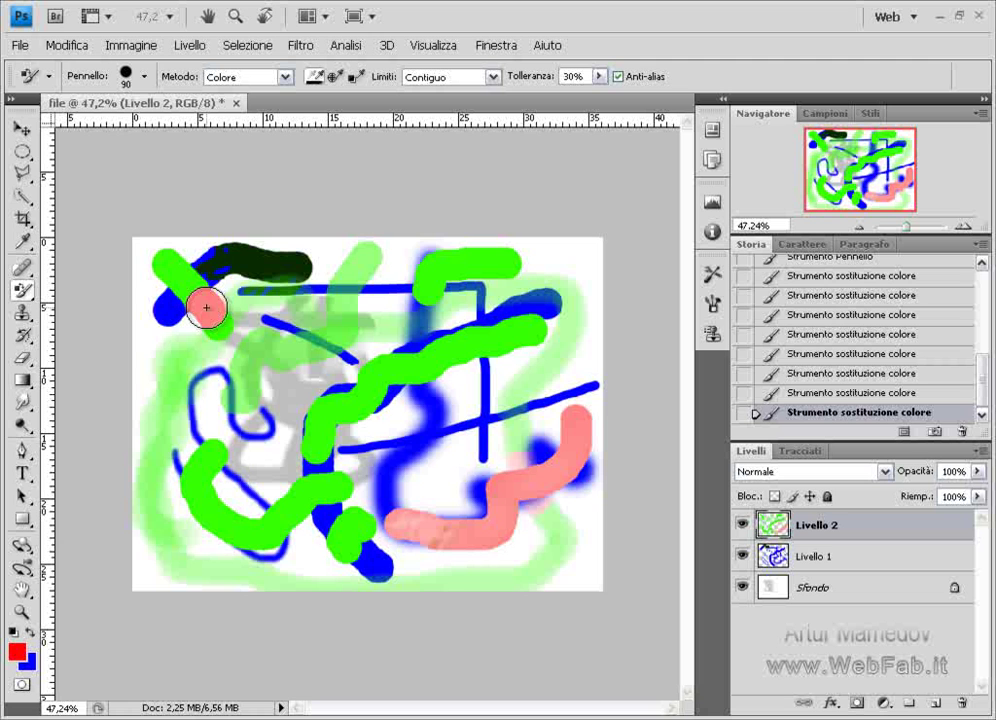
pyautogui.moveTo(206, 307); pyautogui.dragTo(215, 322)
pyautogui.click(17, 651)
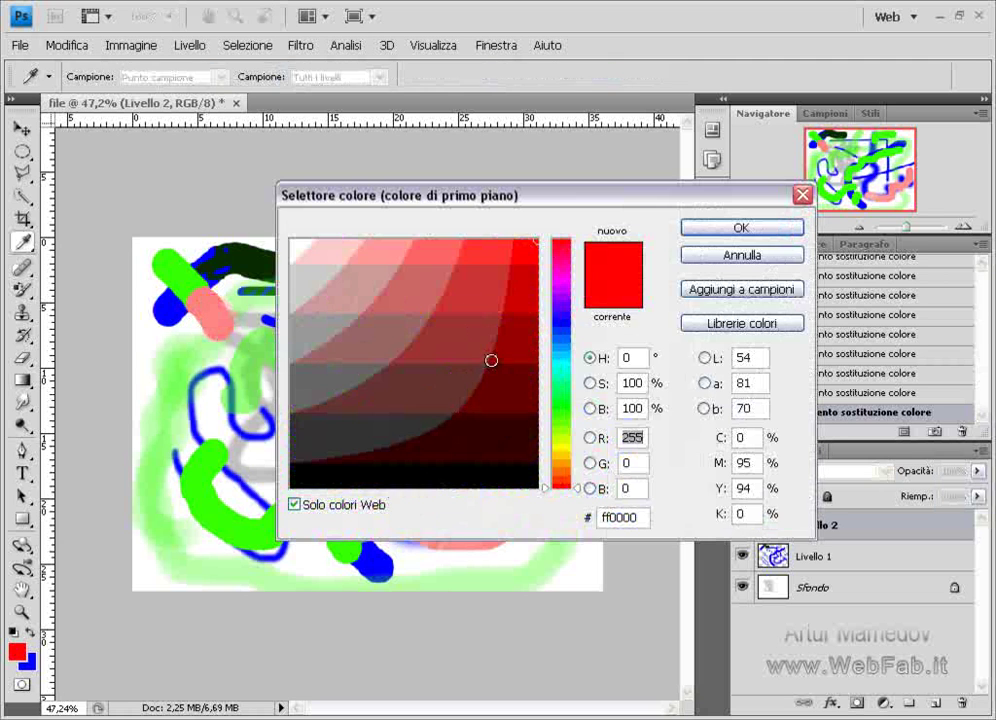
pyautogui.click(560, 448)
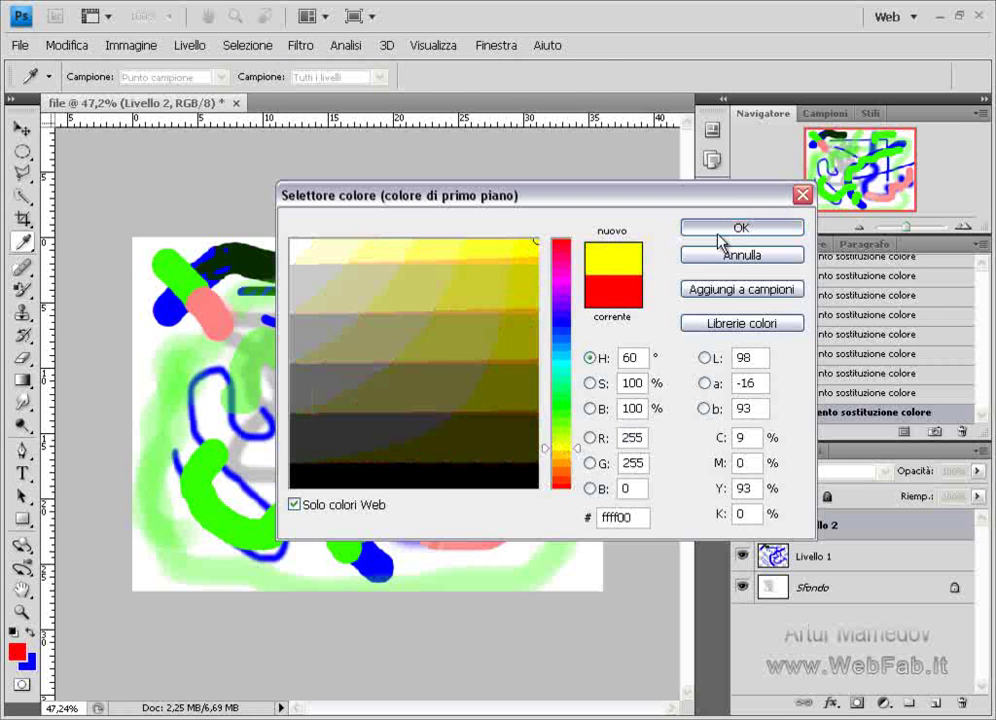
pyautogui.click(718, 239)
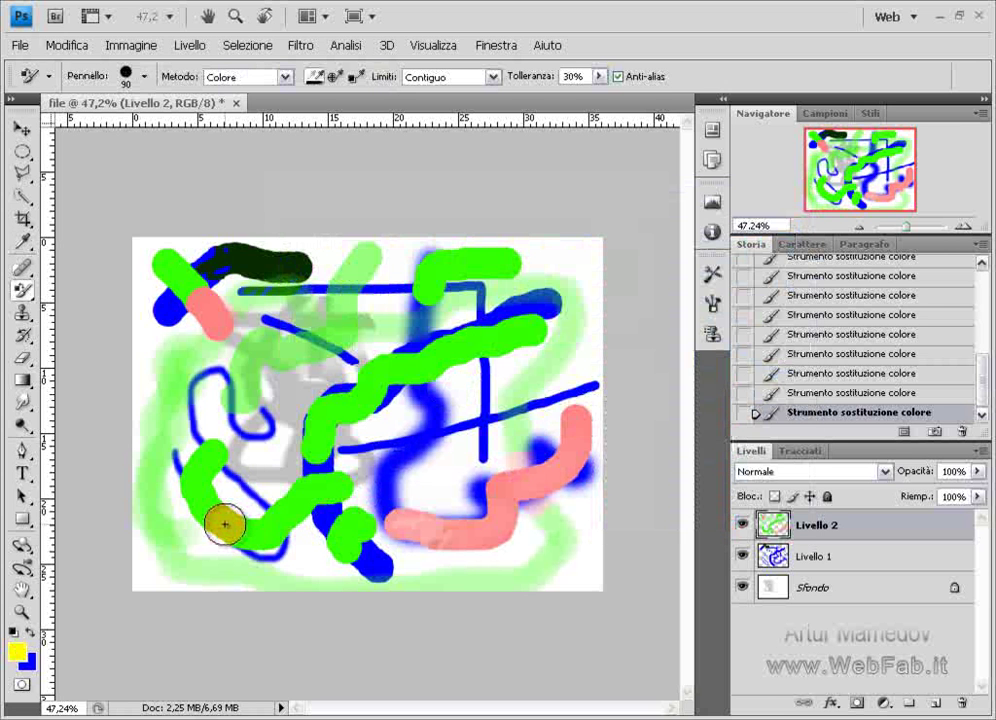
pyautogui.moveTo(225, 524)
pyautogui.mouseDown()
pyautogui.moveTo(266, 533)
pyautogui.moveTo(313, 480)
pyautogui.moveTo(260, 502)
pyautogui.moveTo(195, 454)
pyautogui.moveTo(307, 460)
pyautogui.moveTo(389, 389)
pyautogui.moveTo(545, 322)
pyautogui.mouseUp()
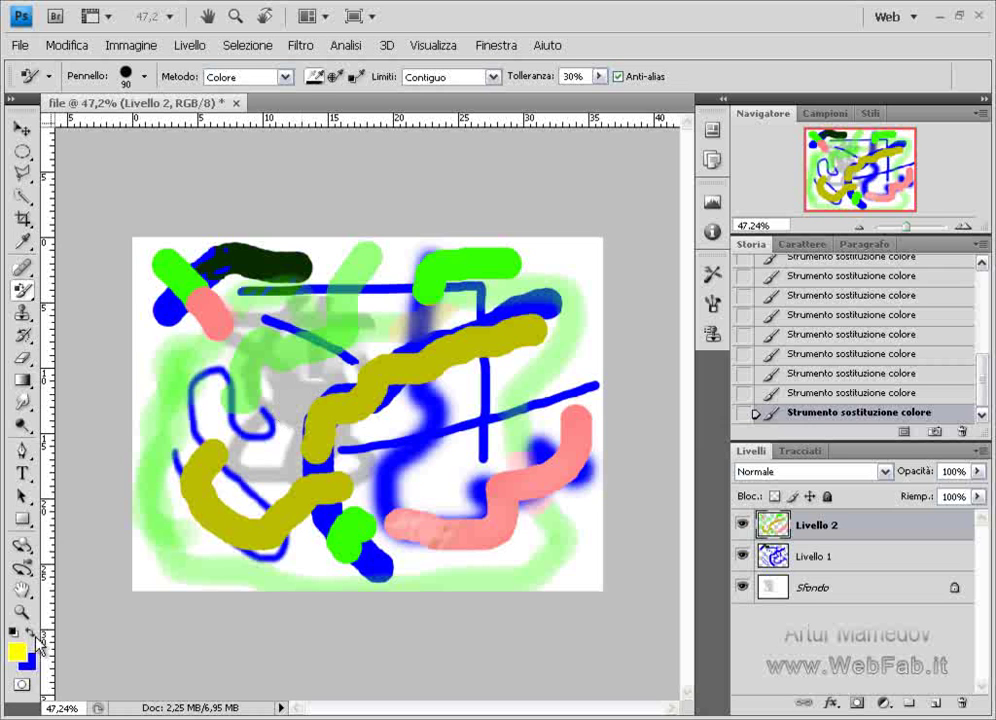
# Step: Switch to the History Brush at 86 px and restore part of the olive stroke to white
pyautogui.click(26, 341)
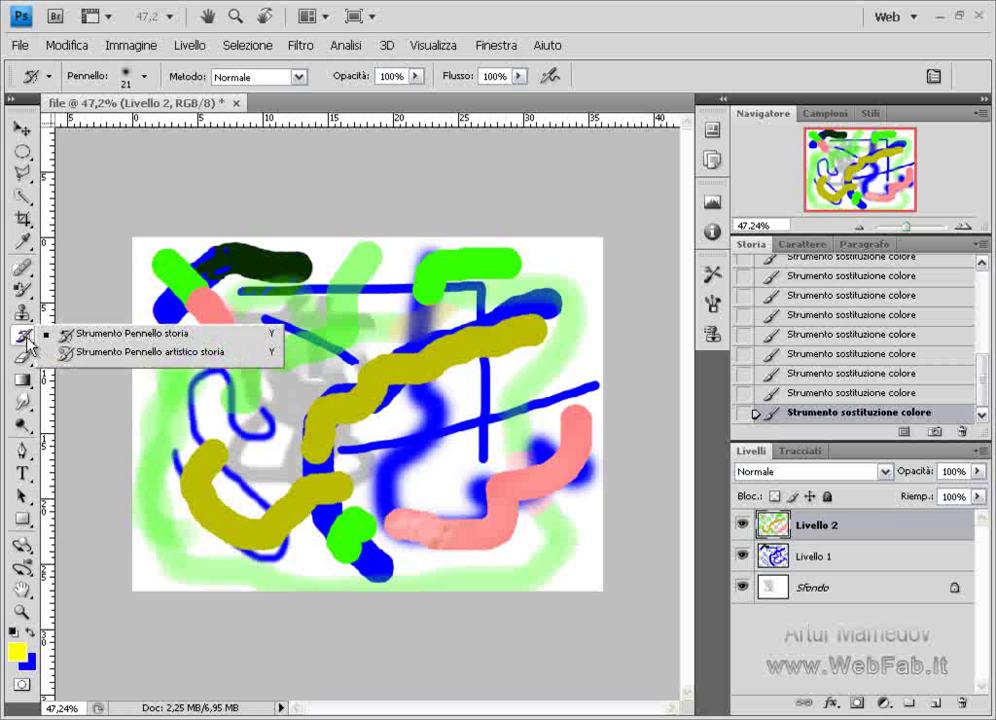
pyautogui.click(80, 336)
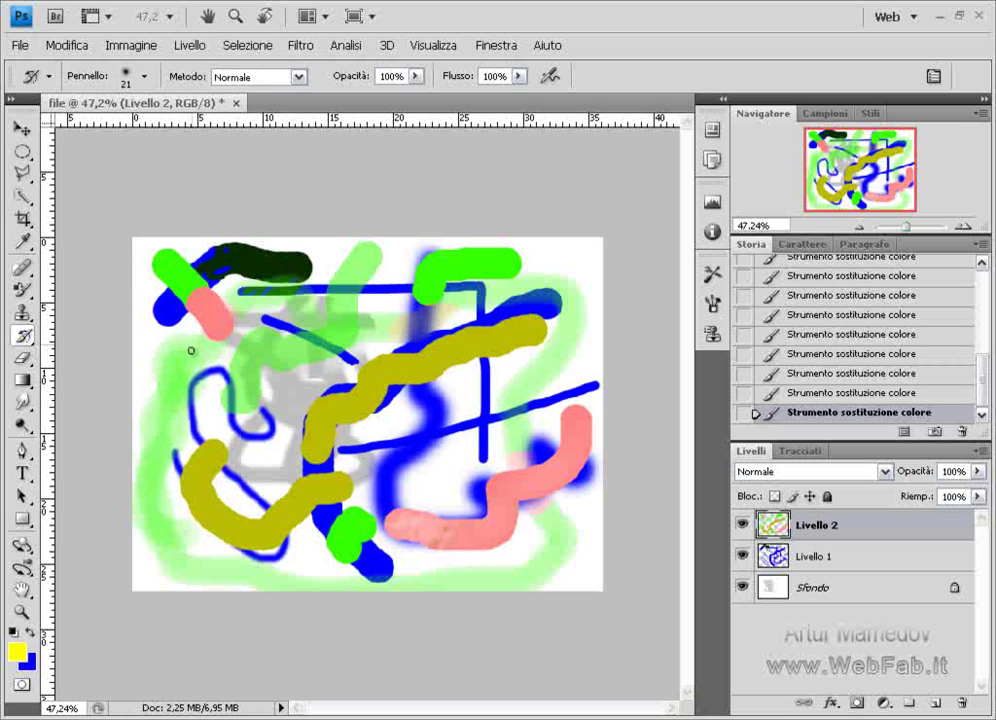
pyautogui.click(144, 76)
pyautogui.click(112, 130)
pyautogui.click(373, 416)
pyautogui.moveTo(373, 416)
pyautogui.mouseDown()
pyautogui.moveTo(320, 414)
pyautogui.moveTo(389, 452)
pyautogui.moveTo(367, 407)
pyautogui.moveTo(313, 420)
pyautogui.moveTo(265, 402)
pyautogui.moveTo(298, 420)
pyautogui.moveTo(305, 456)
pyautogui.moveTo(342, 410)
pyautogui.mouseUp()
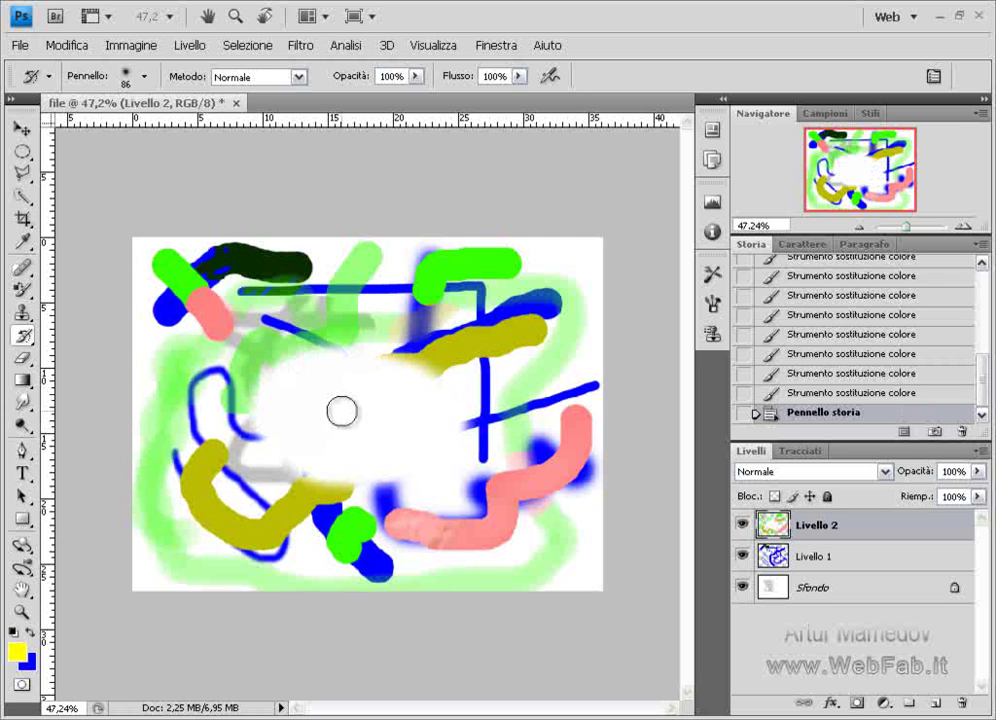
# Step: On Livello 1, paint away the blue strokes around the bottom green blob, then reselect Livello 2
pyautogui.click(783, 561)
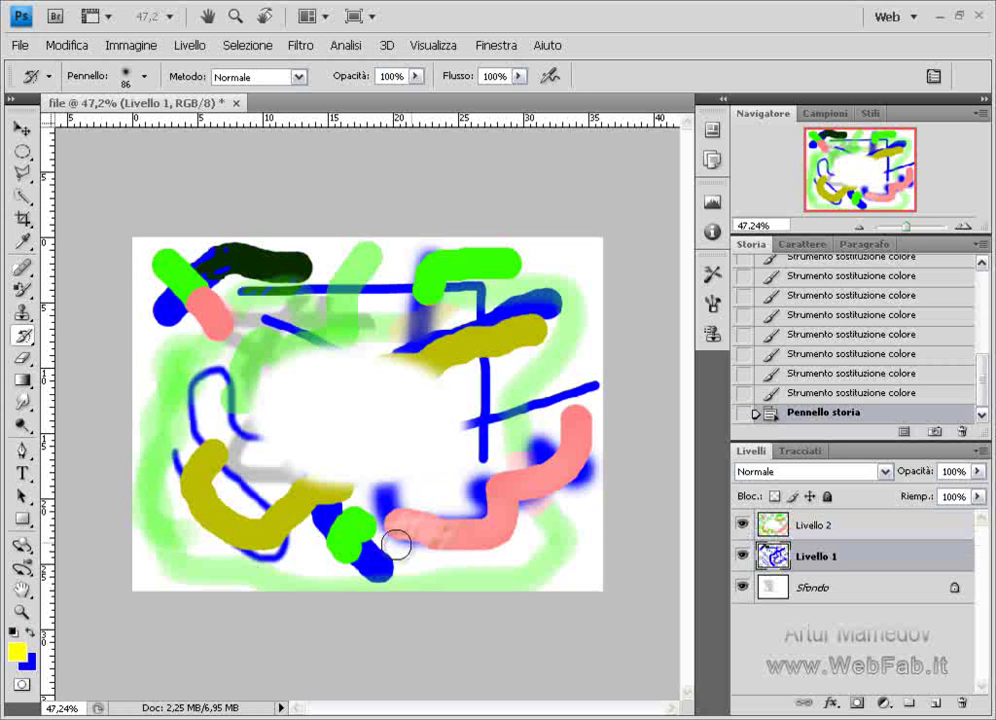
pyautogui.moveTo(422, 569)
pyautogui.mouseDown()
pyautogui.moveTo(349, 534)
pyautogui.moveTo(400, 516)
pyautogui.moveTo(429, 488)
pyautogui.mouseUp()
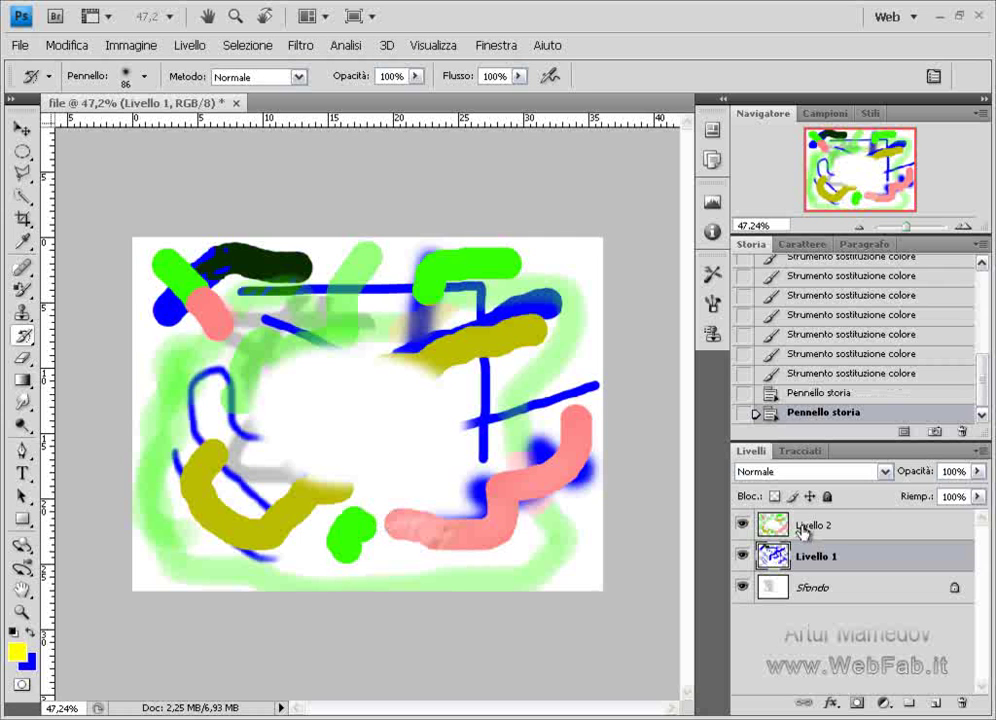
pyautogui.click(805, 530)
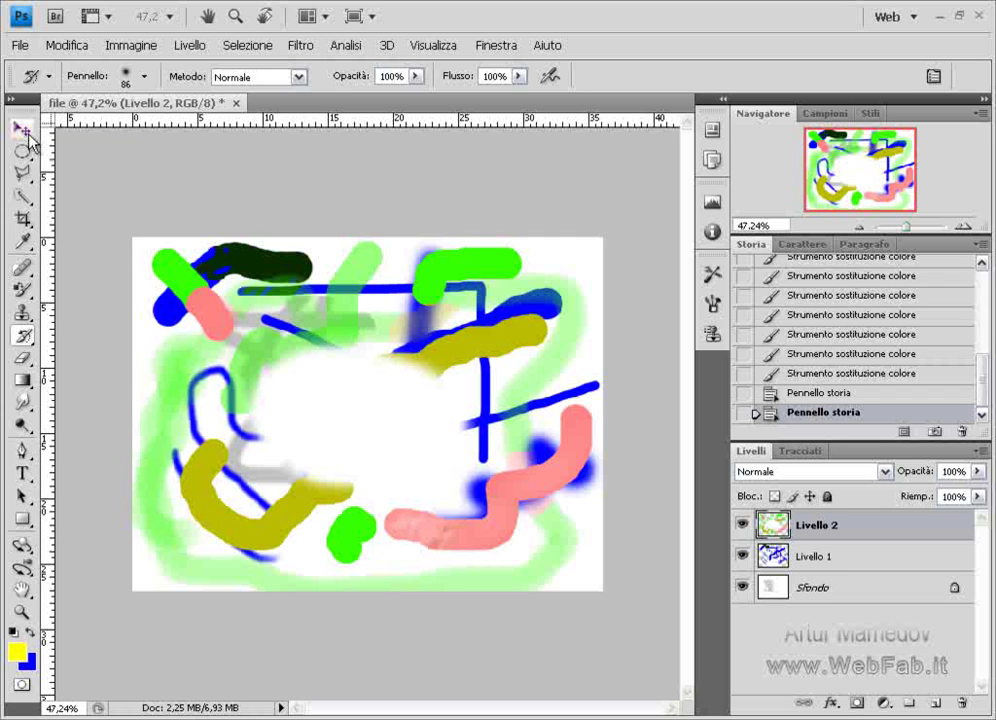
# Step: Erase a horizontal band and part of the lower pink stroke on Livello 2
pyautogui.click(22, 357)
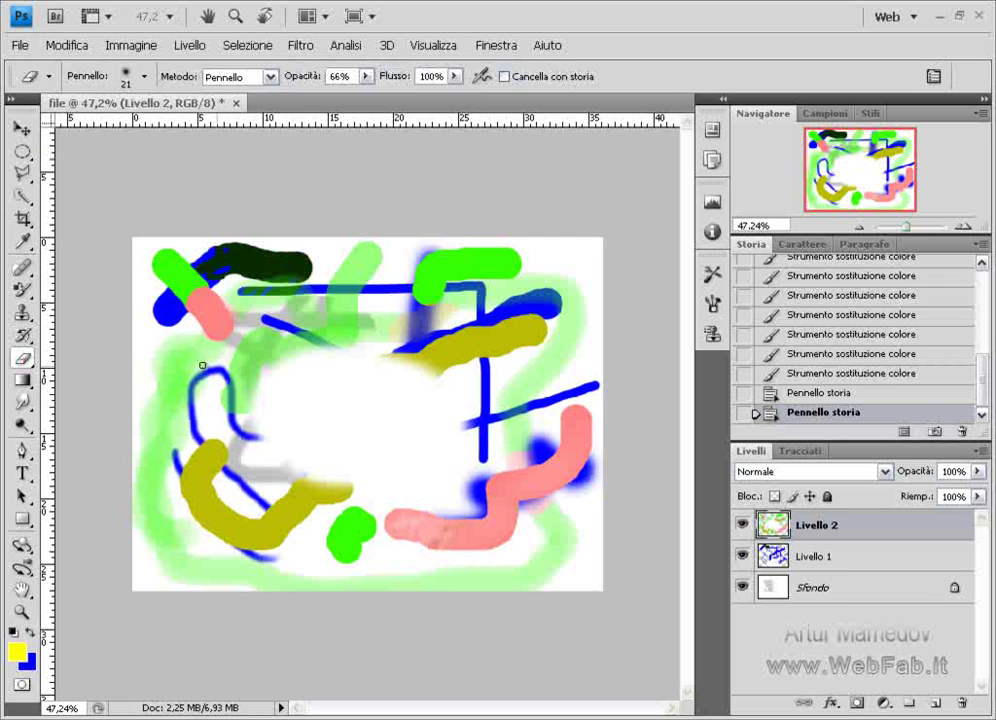
pyautogui.moveTo(150, 355); pyautogui.dragTo(440, 355)
pyautogui.moveTo(375, 220); pyautogui.dragTo(375, 280)
pyautogui.moveTo(530, 518)
pyautogui.mouseDown()
pyautogui.moveTo(490, 543)
pyautogui.moveTo(455, 547)
pyautogui.mouseUp()
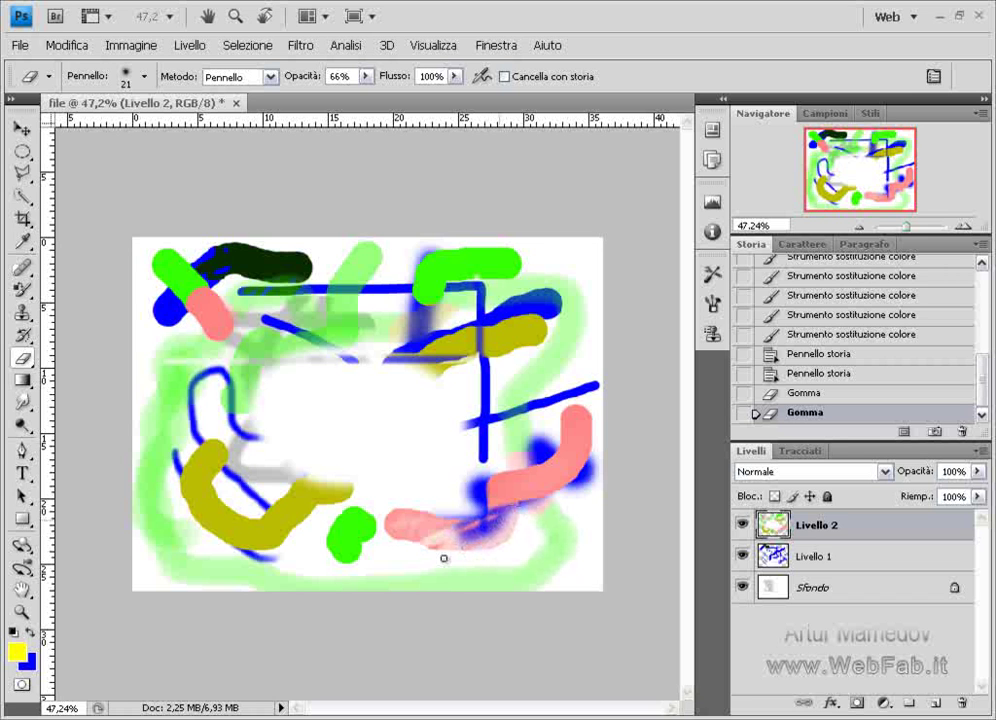
# Step: Erase some strokes on Livello 1 and a zigzag into Sfondo, then reselect Livello 2
pyautogui.click(800, 556)
pyautogui.moveTo(470, 528)
pyautogui.mouseDown()
pyautogui.moveTo(486, 538)
pyautogui.moveTo(464, 542)
pyautogui.moveTo(495, 540)
pyautogui.mouseUp()
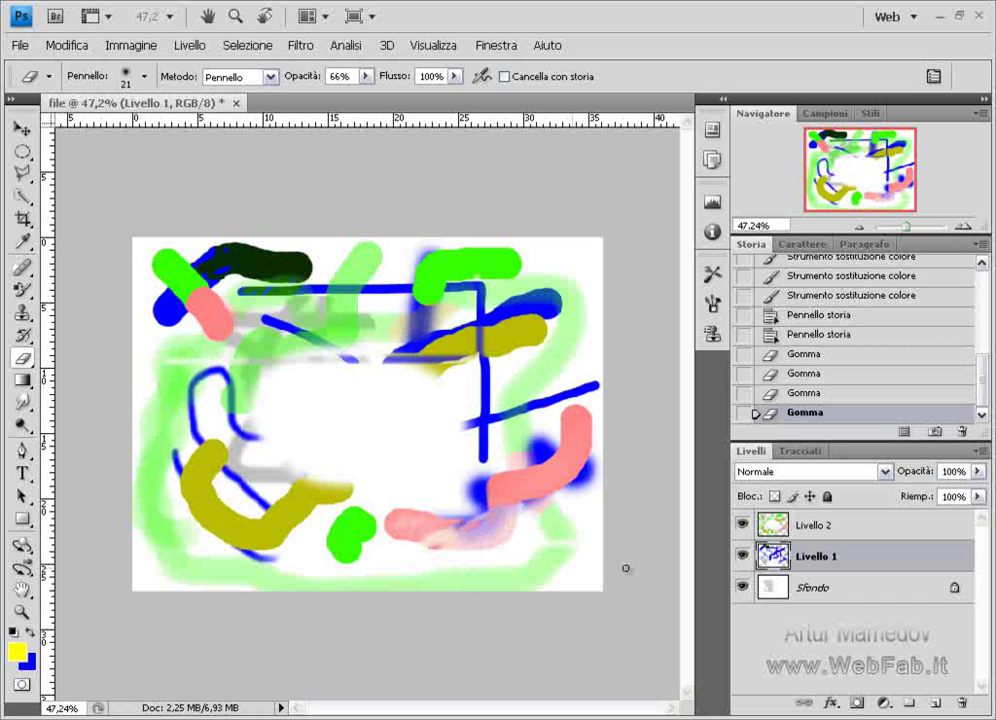
pyautogui.click(806, 590)
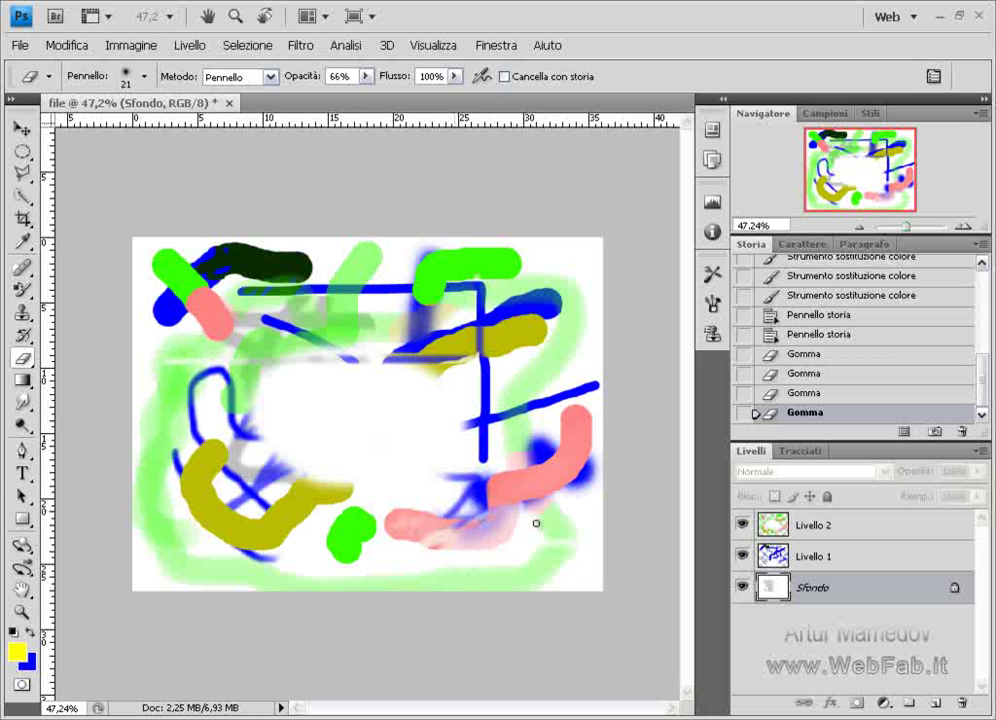
pyautogui.moveTo(536, 523); pyautogui.dragTo(540, 577)
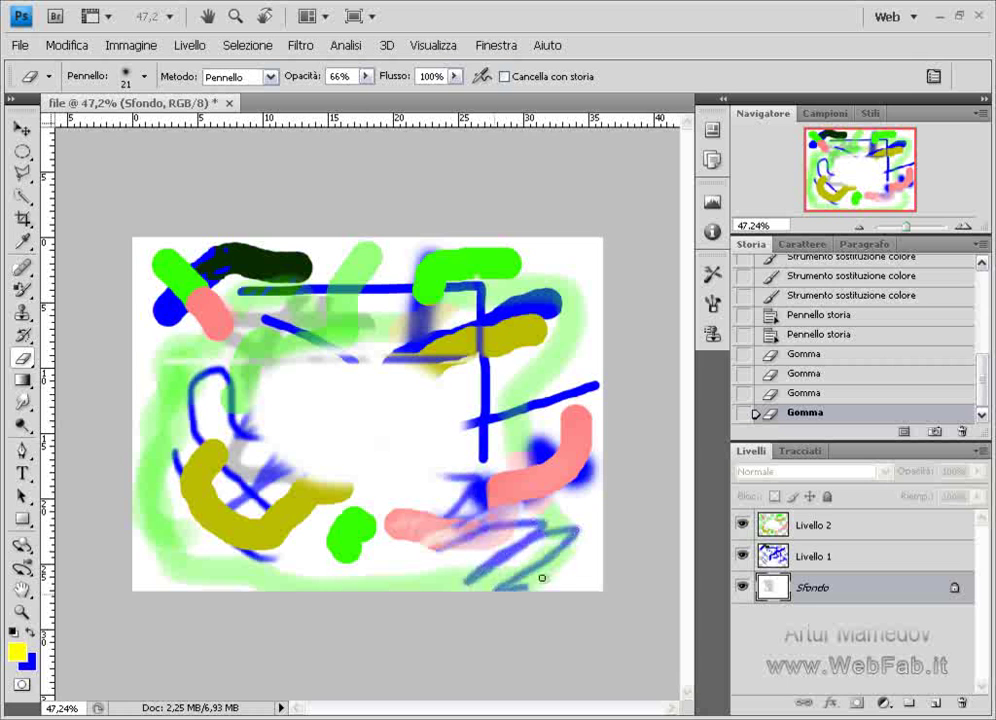
pyautogui.click(820, 527)
# Step: Pick the Yellow-to-Transparent gradient, add a new layer, and lay a yellow fade over the upper left
pyautogui.press('g')
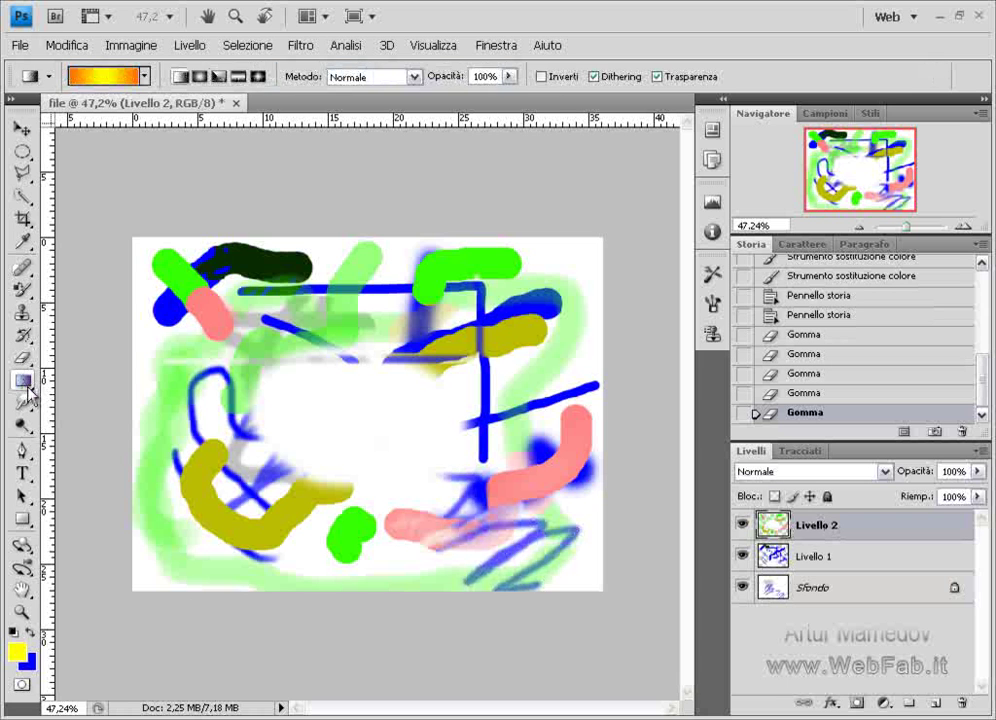
pyautogui.click(144, 76)
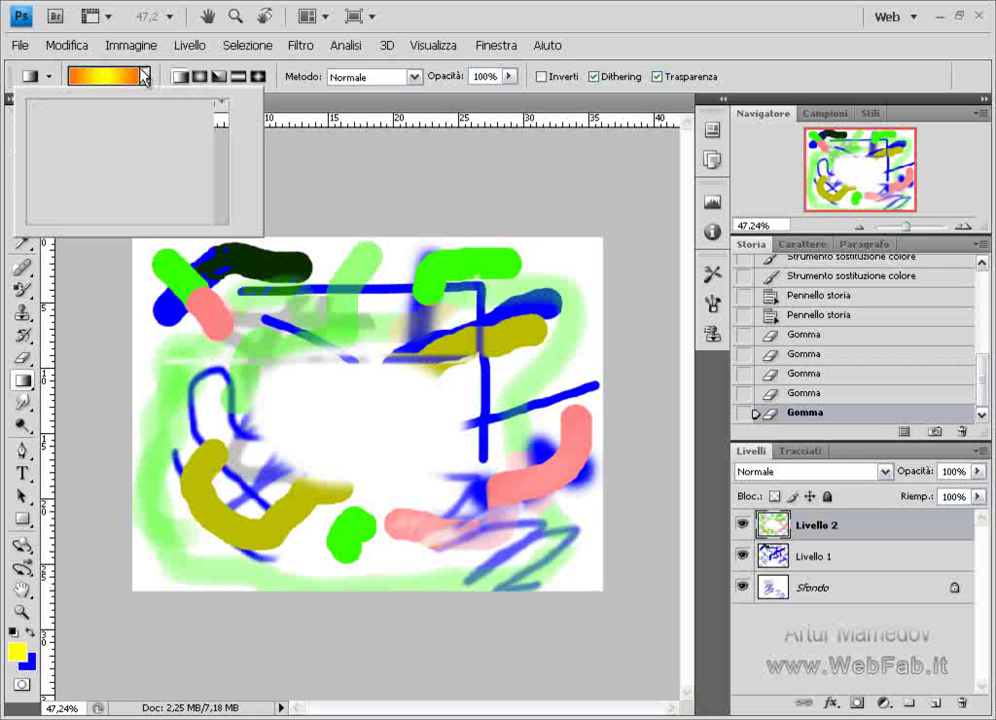
pyautogui.click(62, 118)
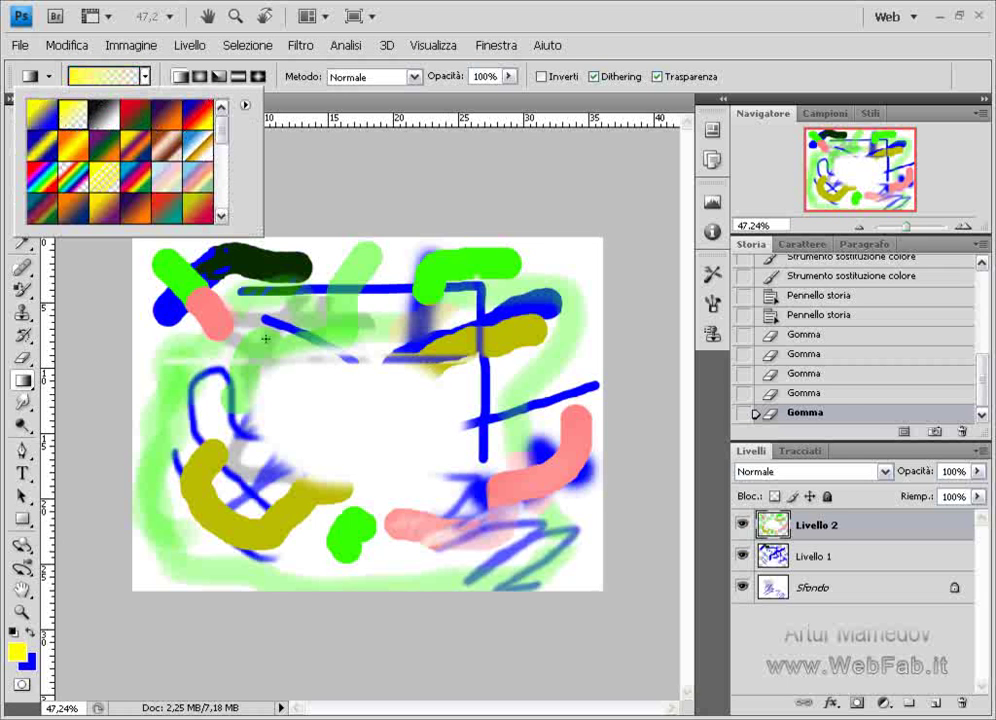
pyautogui.click(931, 705)
pyautogui.moveTo(262, 311); pyautogui.dragTo(406, 523)
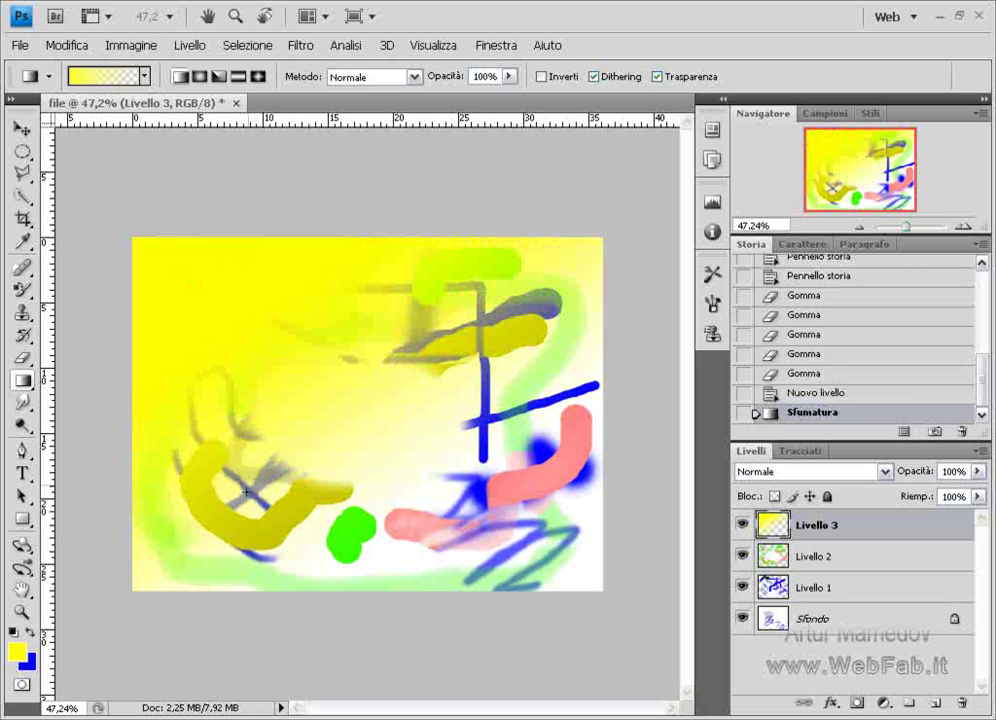
# Step: In the Gradient Editor, make the gradient's right end fully opaque
pyautogui.click(102, 76)
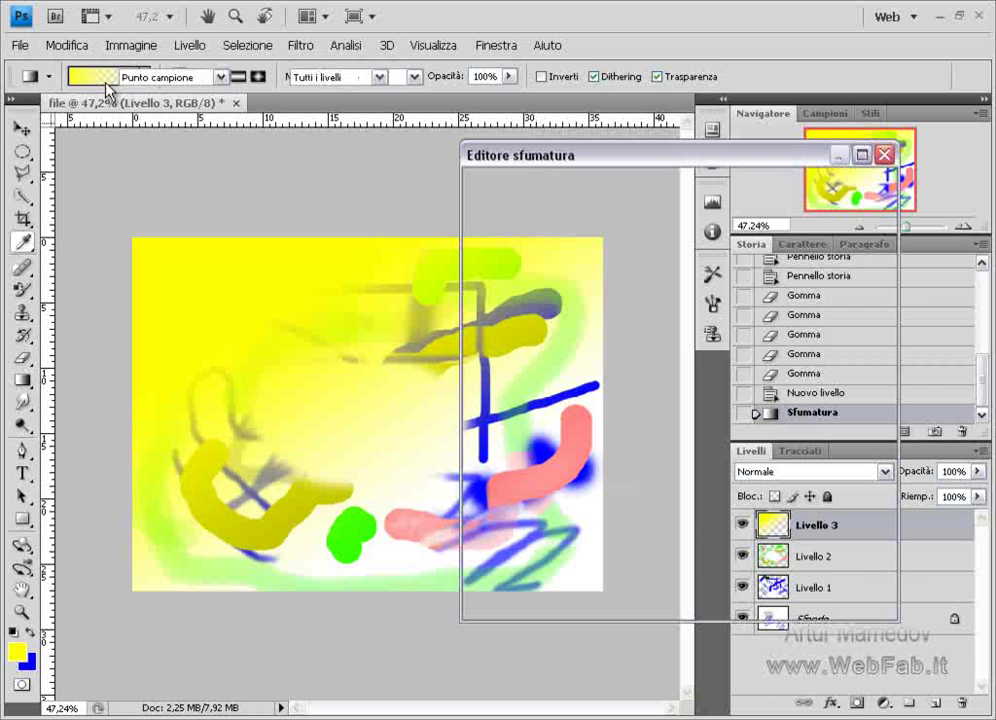
pyautogui.click(488, 485)
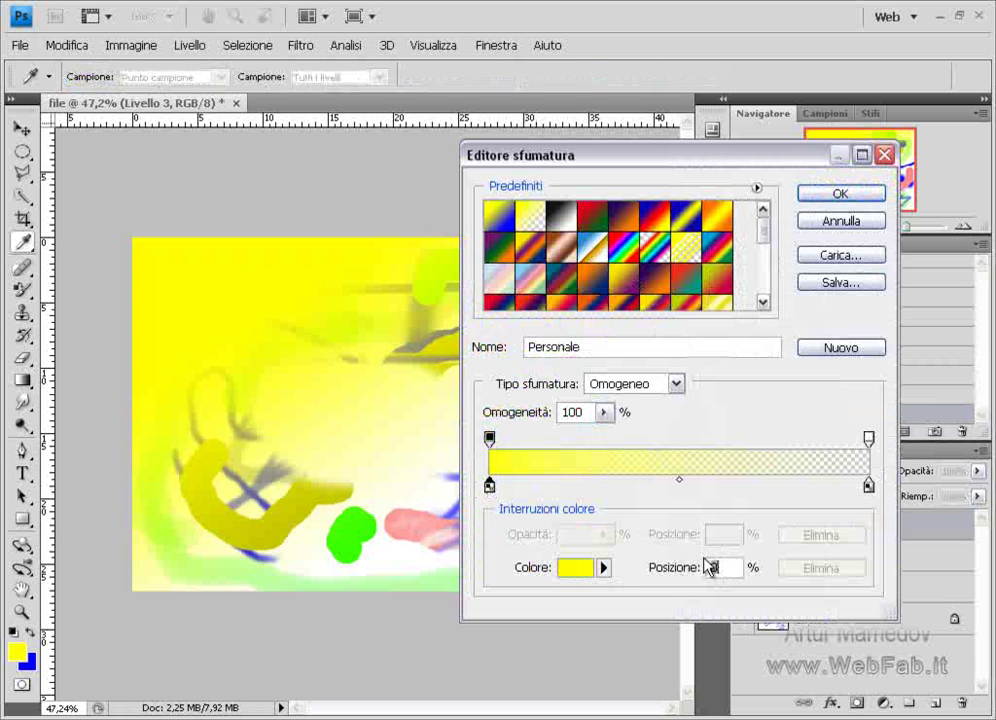
pyautogui.click(869, 489)
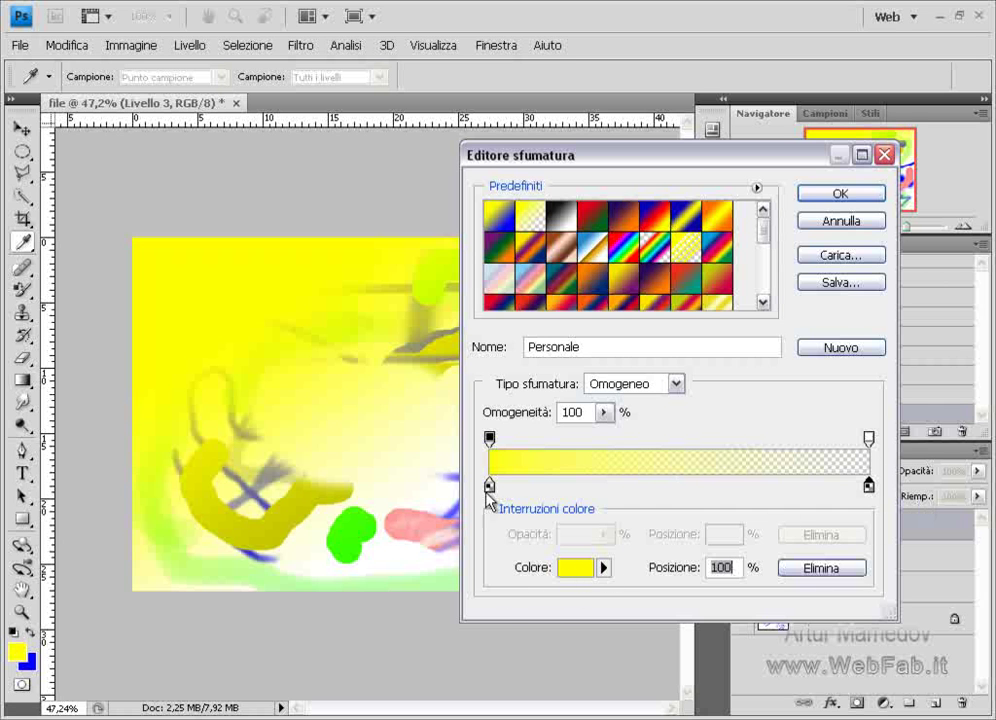
pyautogui.click(869, 439)
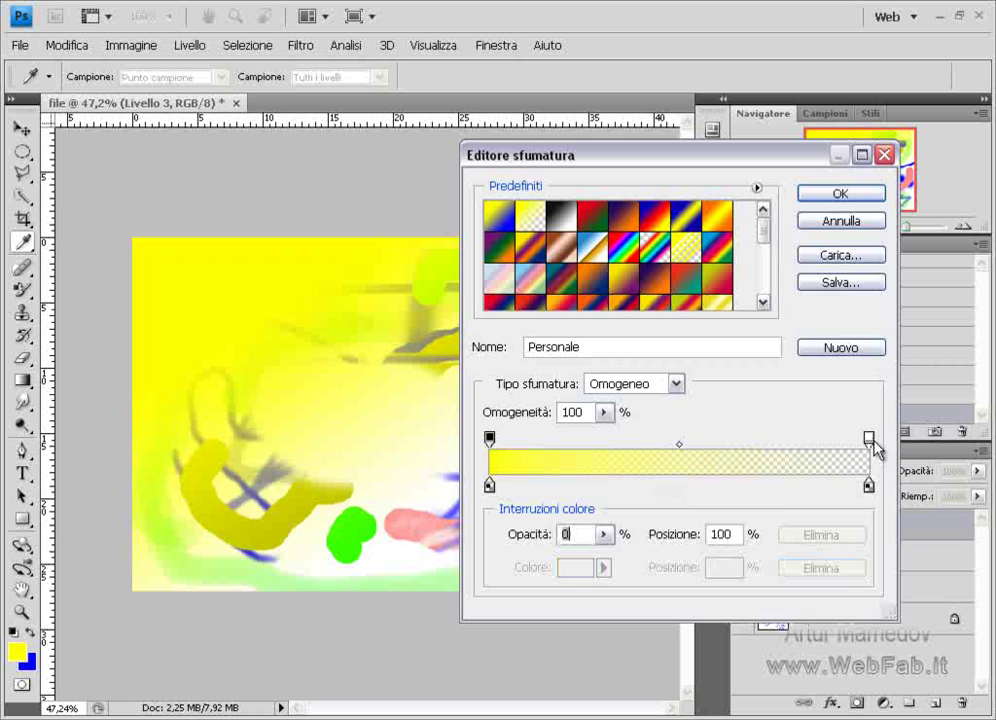
pyautogui.click(604, 534)
pyautogui.moveTo(608, 556); pyautogui.dragTo(715, 553)
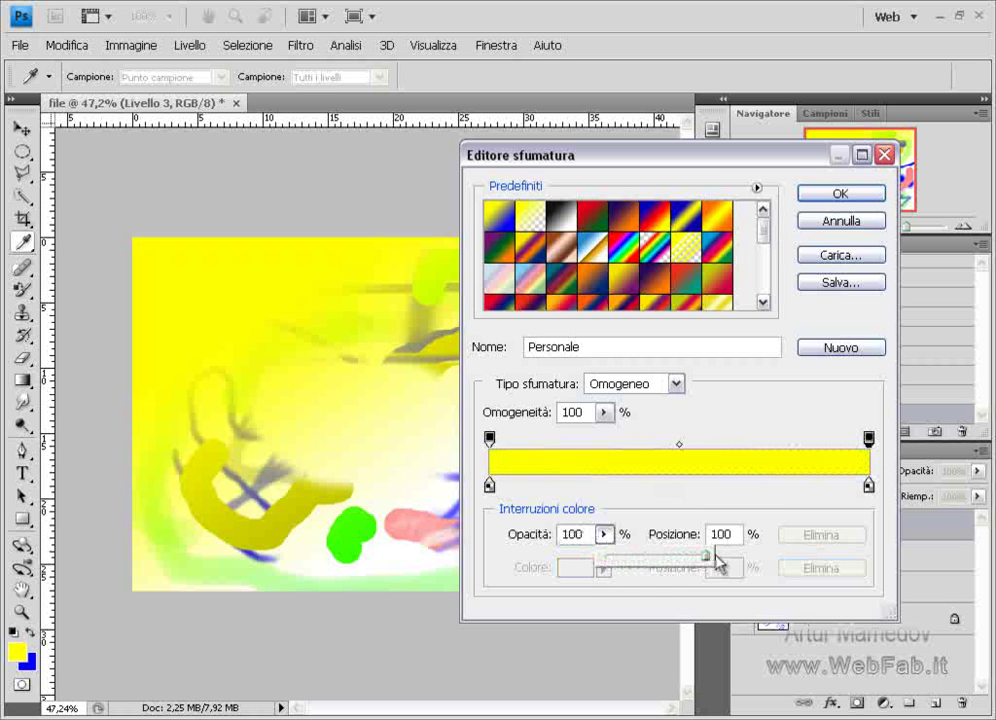
# Step: Set the right stop to blue #3300ff and apply the yellow-to-blue gradient diagonally
pyautogui.click(867, 486)
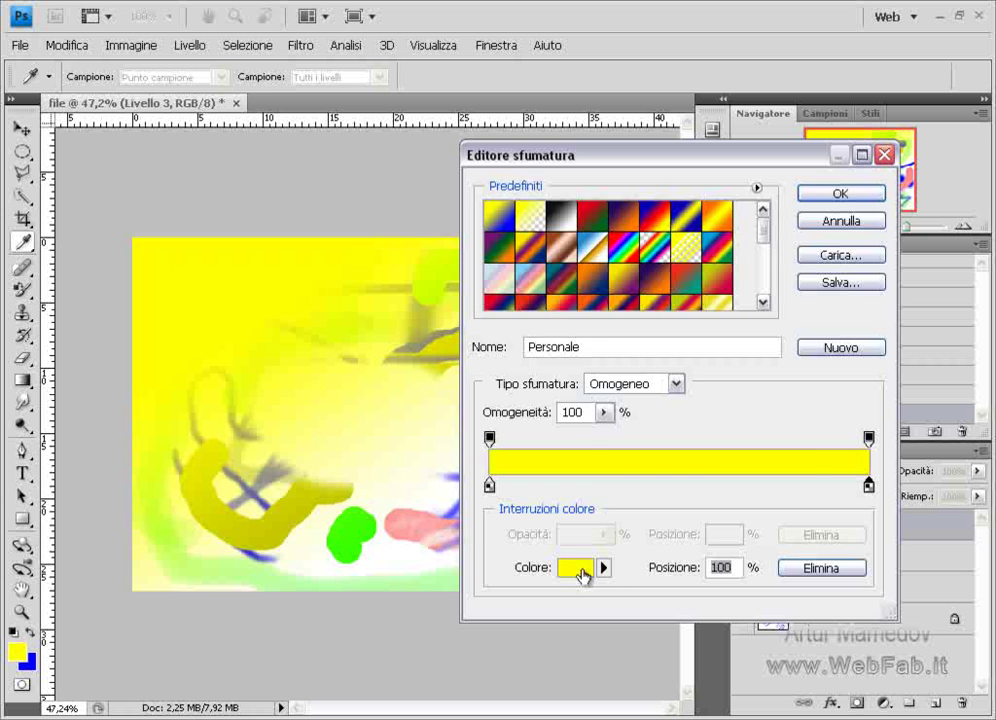
pyautogui.click(578, 568)
pyautogui.click(560, 314)
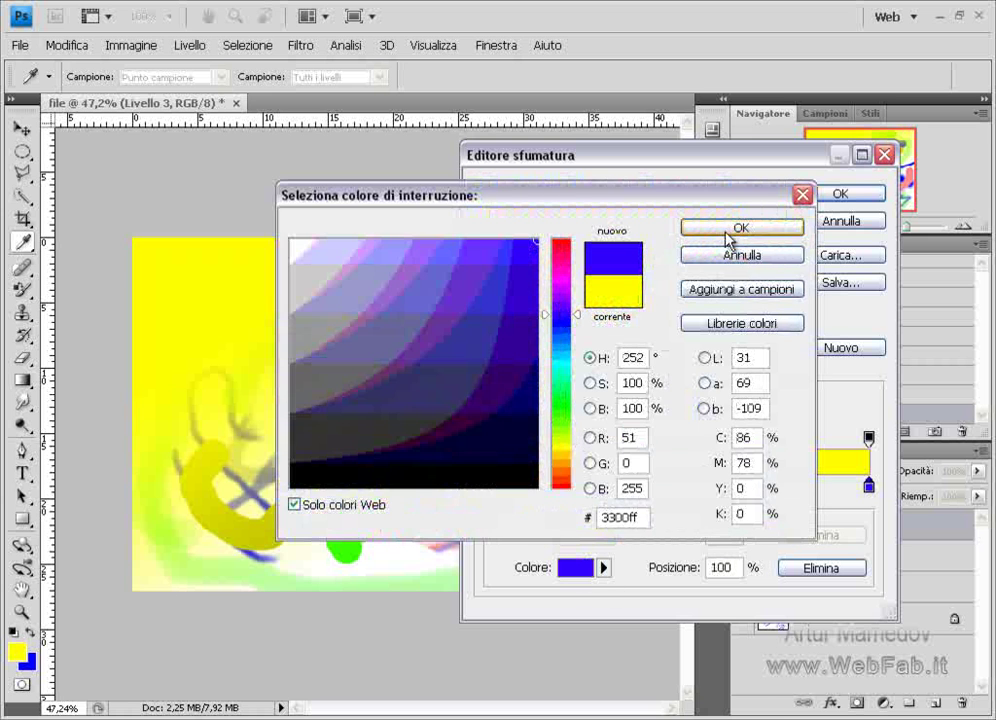
pyautogui.click(726, 232)
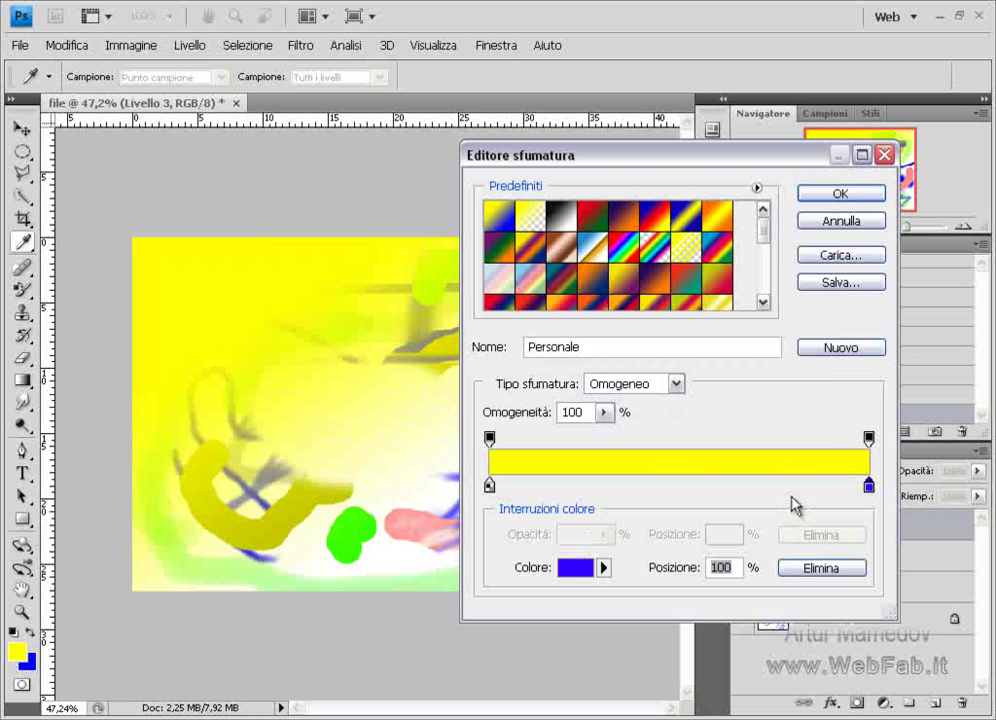
pyautogui.click(869, 487)
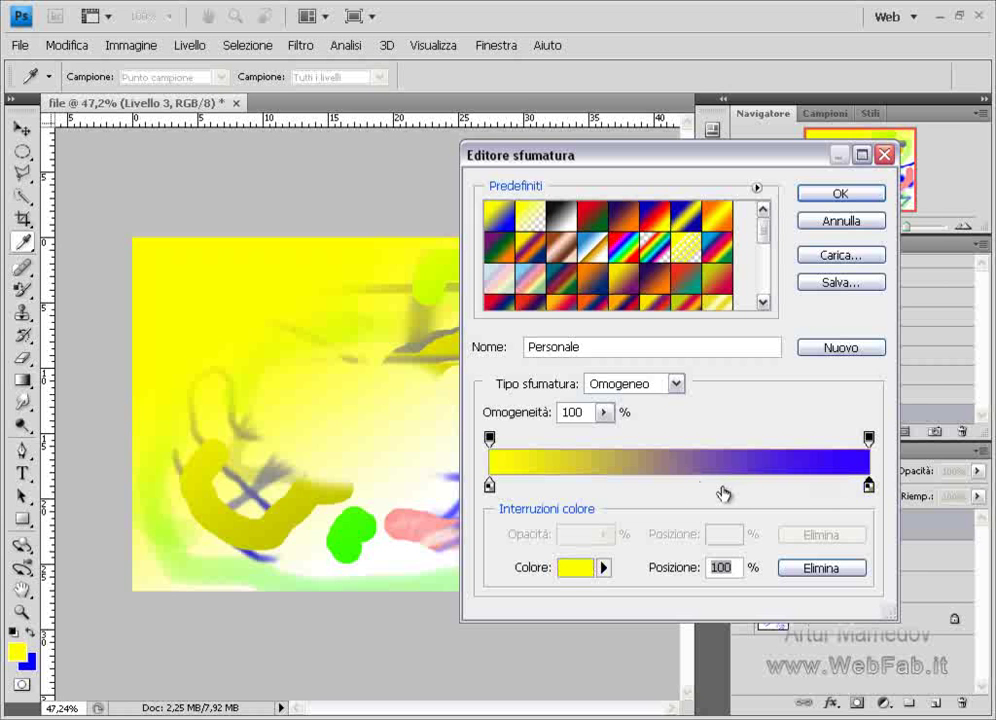
pyautogui.click(841, 193)
pyautogui.moveTo(300, 497)
pyautogui.mouseDown()
pyautogui.moveTo(538, 294)
pyautogui.moveTo(280, 510)
pyautogui.mouseUp()
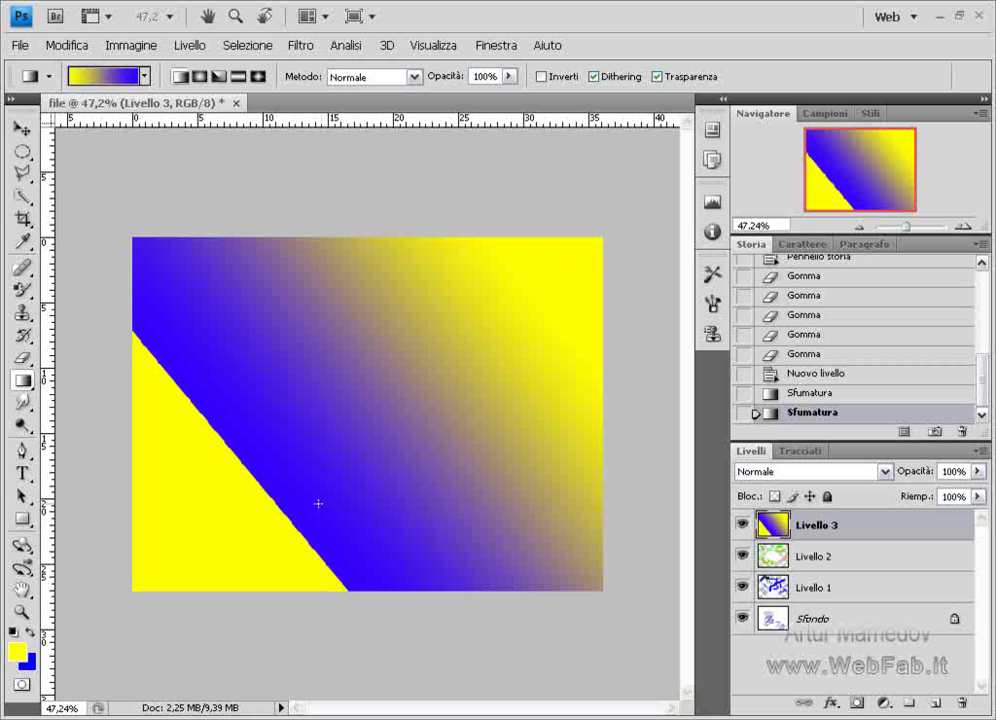
# Step: Step through Livello 3's blend modes from Scurisci to Scolora
pyautogui.click(818, 479)
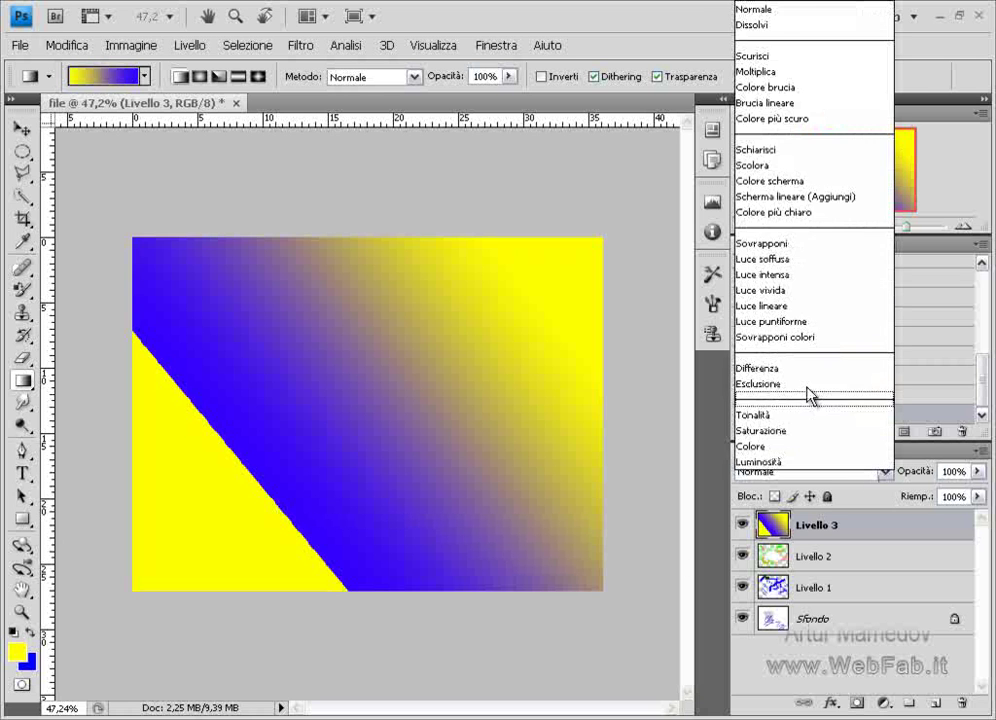
pyautogui.click(772, 56)
pyautogui.press('Down')
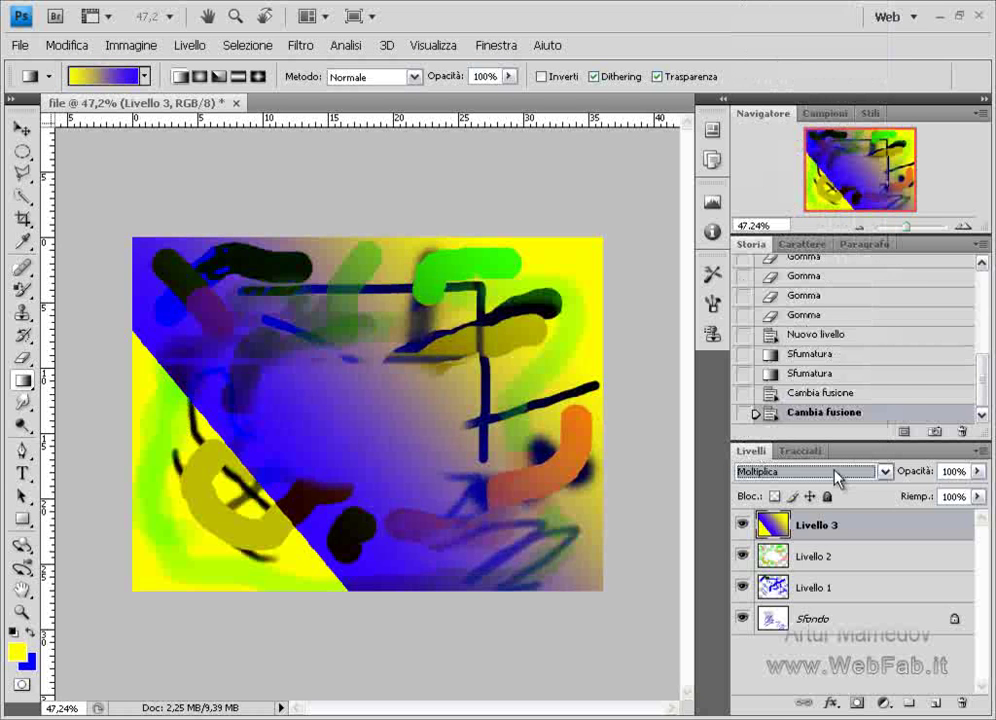
pyautogui.press('Down')
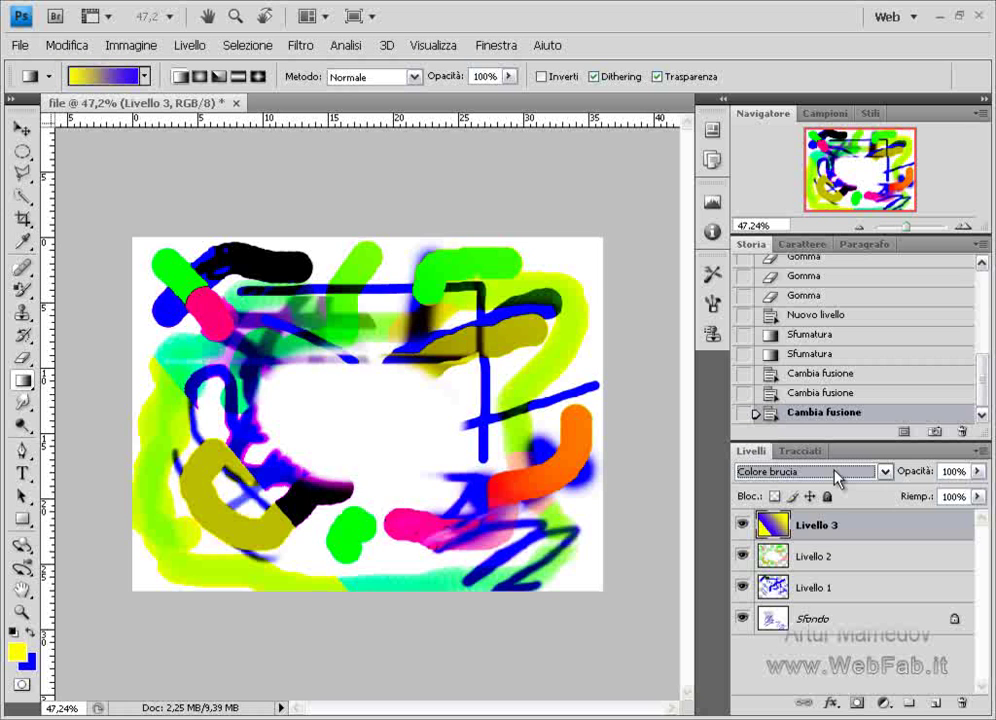
pyautogui.press('Down')
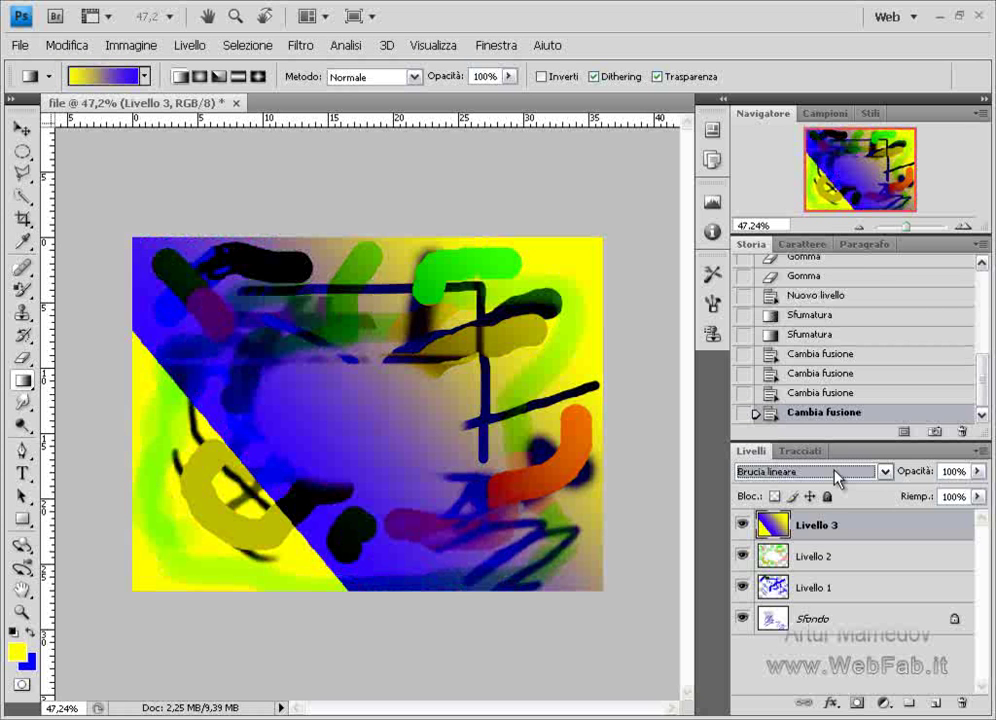
pyautogui.press('Down')
pyautogui.press('Down')
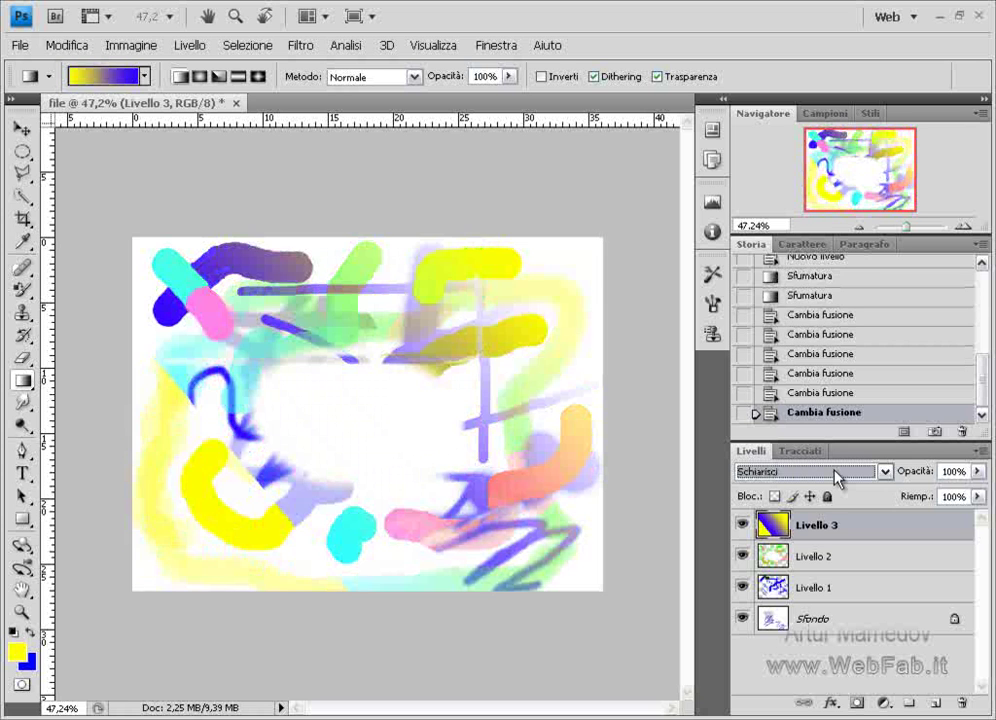
pyautogui.press('Down')
# Step: Set Livello 3 to the Colore blend mode at about 22% opacity
pyautogui.click(838, 478)
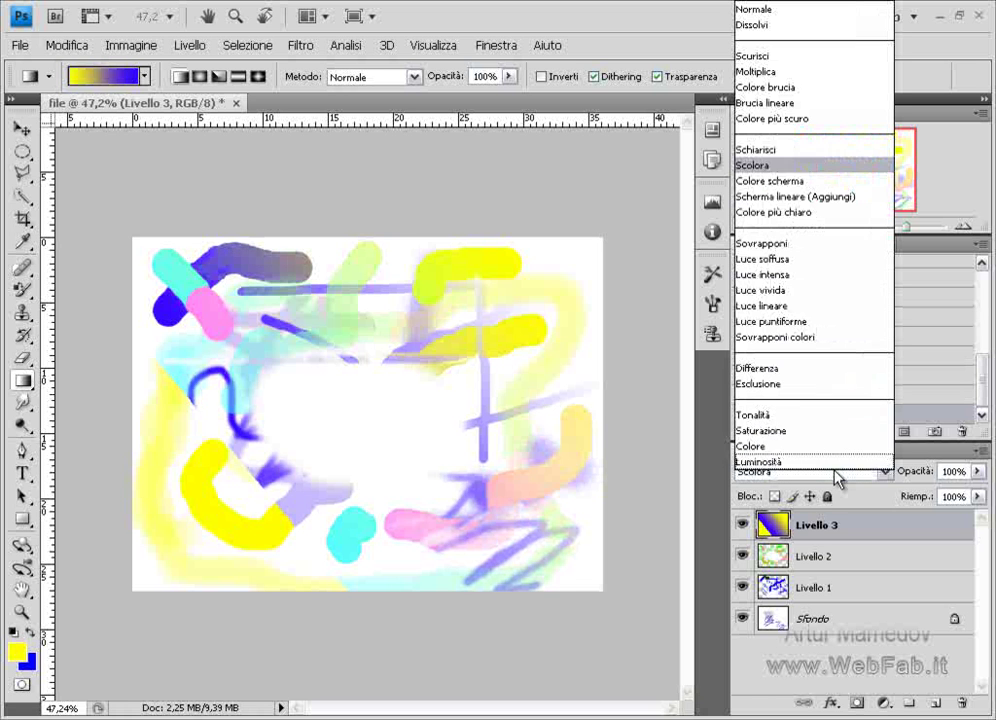
pyautogui.click(779, 446)
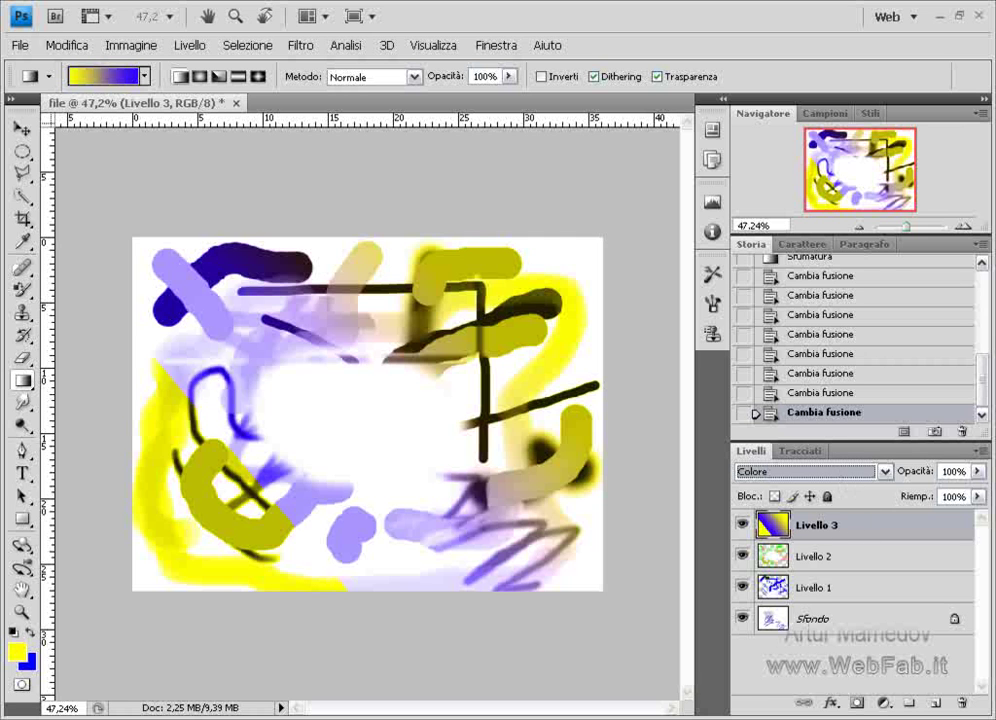
pyautogui.click(980, 472)
pyautogui.moveTo(929, 502); pyautogui.dragTo(903, 507)
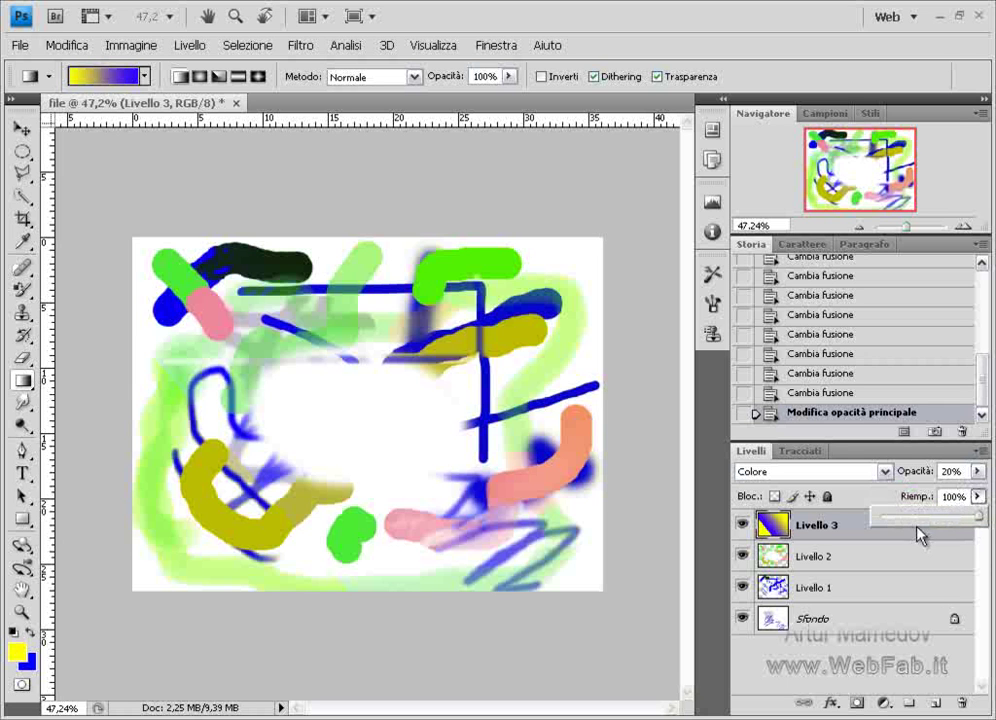
# Step: Select Livello 2 and lower its Riemp. (Fill) to 50%
pyautogui.click(829, 562)
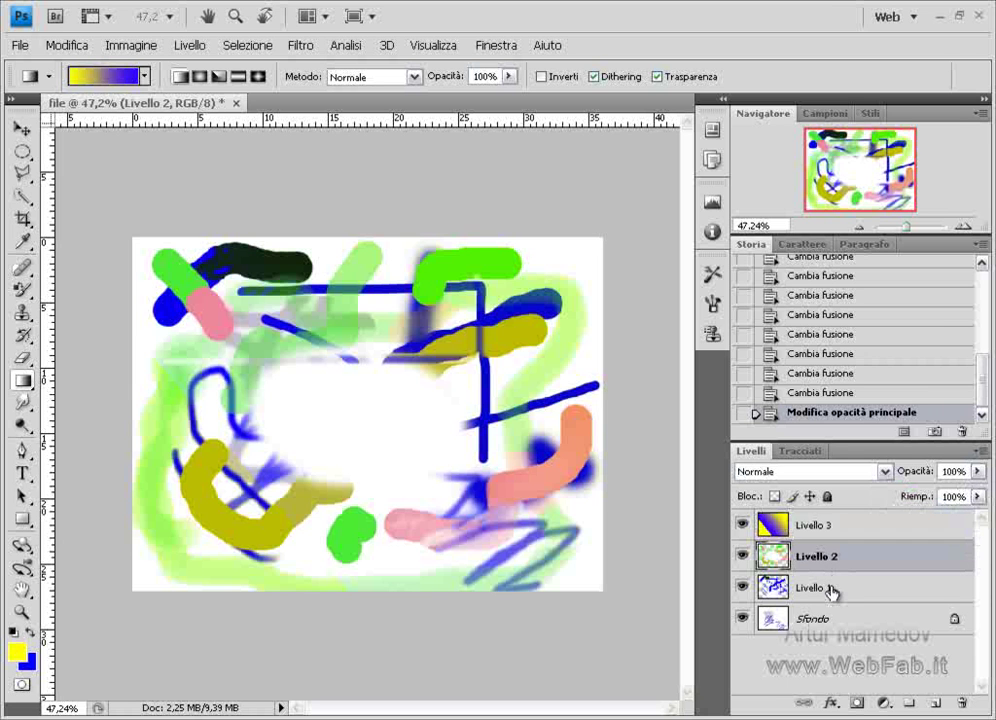
pyautogui.click(973, 498)
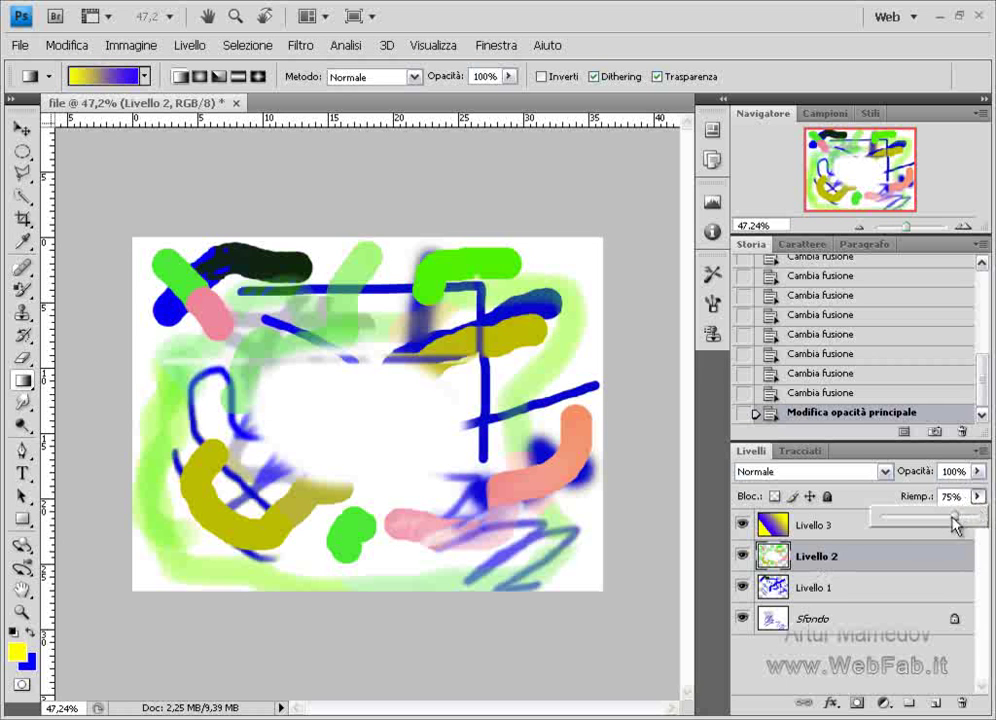
pyautogui.moveTo(911, 523); pyautogui.dragTo(929, 514)
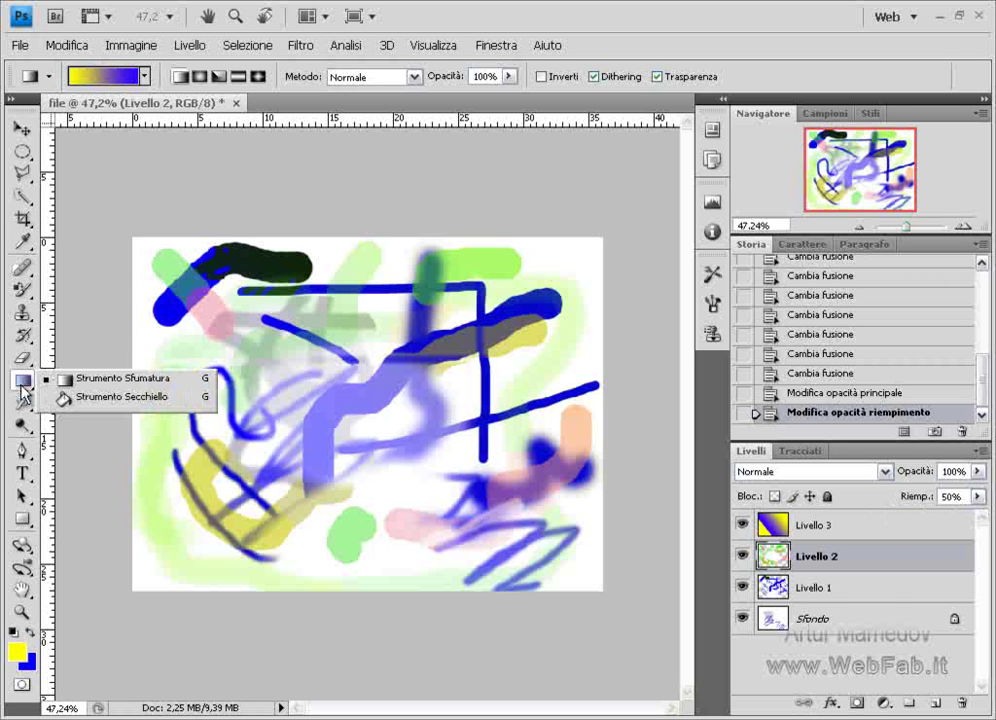
# Step: Use the Paint Bucket on Livello 1 to fill the right-side areas yellow
pyautogui.moveTo(22, 382); pyautogui.dragTo(62, 400)
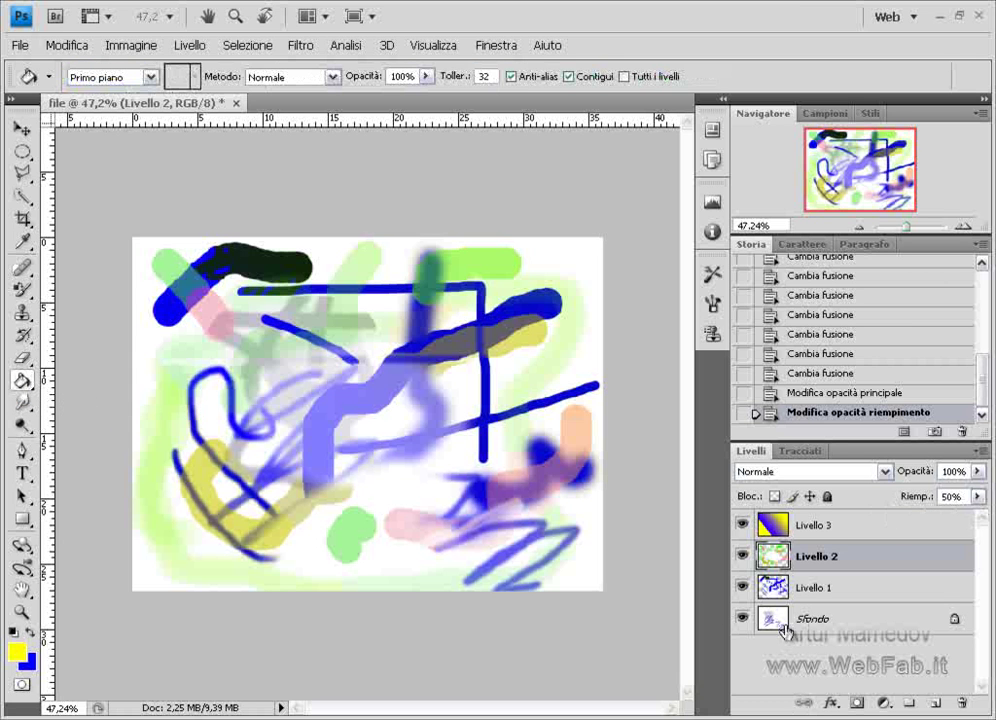
pyautogui.click(803, 592)
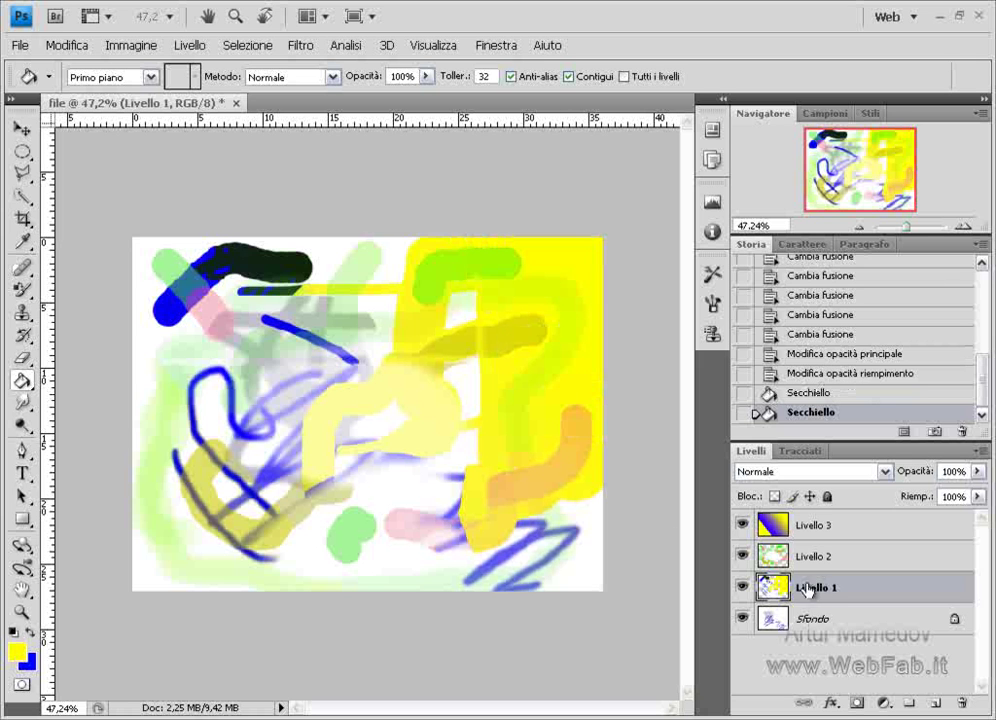
pyautogui.click(812, 557)
pyautogui.click(461, 259)
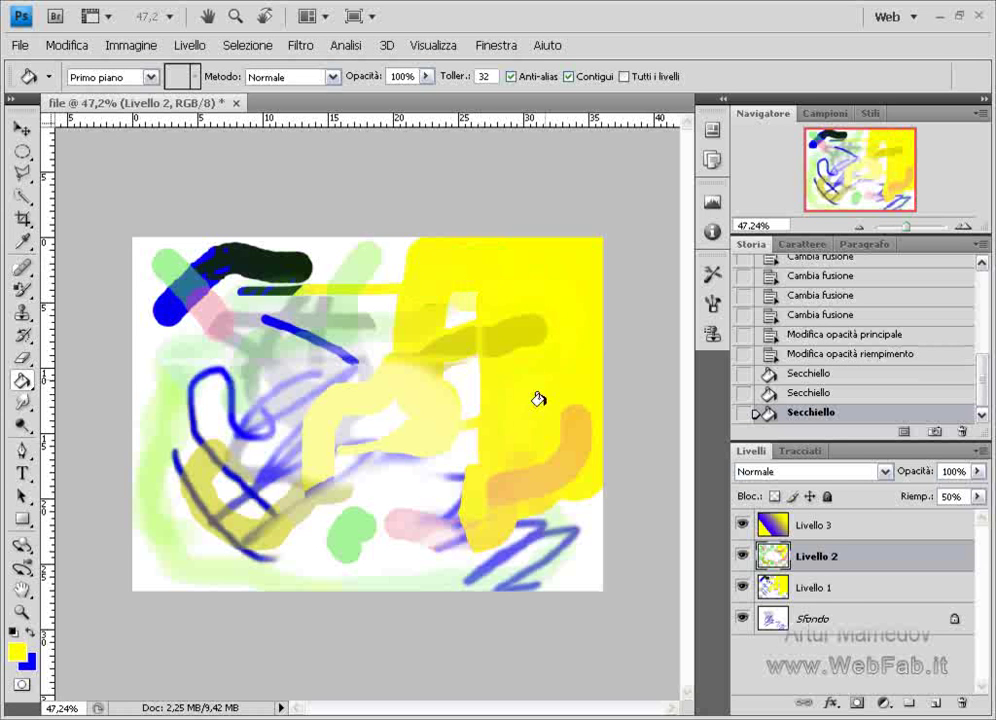
pyautogui.click(846, 585)
# Step: Smudge the yellow area's top-left edge into jagged streaks with the Smudge tool
pyautogui.rightClick(20, 378)
pyautogui.click(80, 380)
pyautogui.click(24, 402)
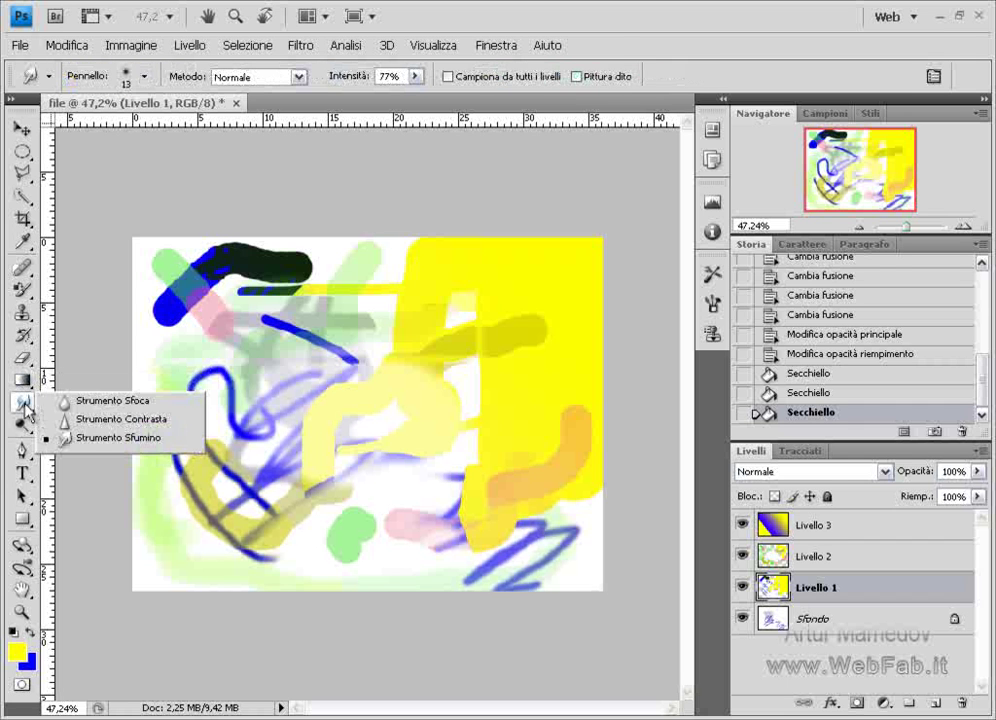
pyautogui.click(90, 440)
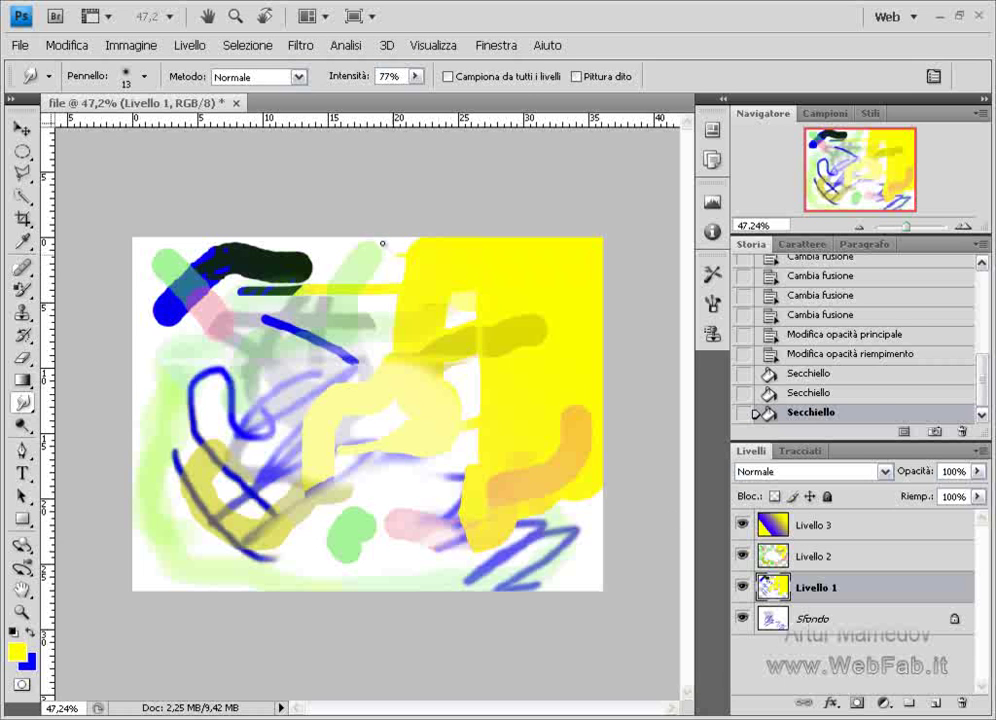
pyautogui.moveTo(379, 241)
pyautogui.mouseDown()
pyautogui.moveTo(421, 275)
pyautogui.moveTo(464, 249)
pyautogui.mouseUp()
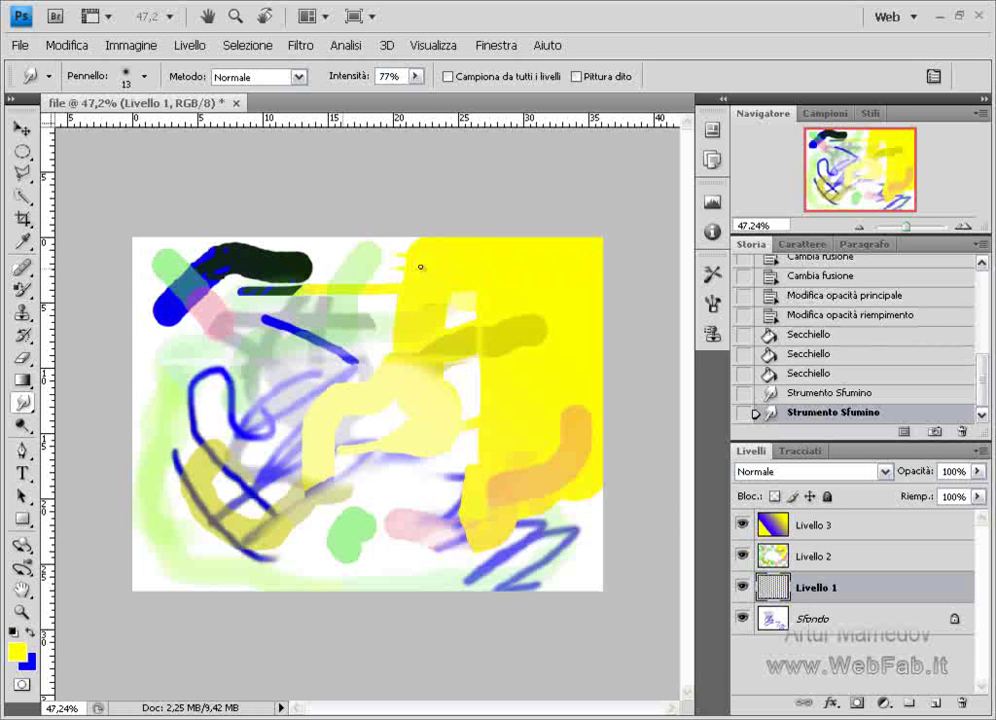
pyautogui.moveTo(400, 252); pyautogui.dragTo(444, 263)
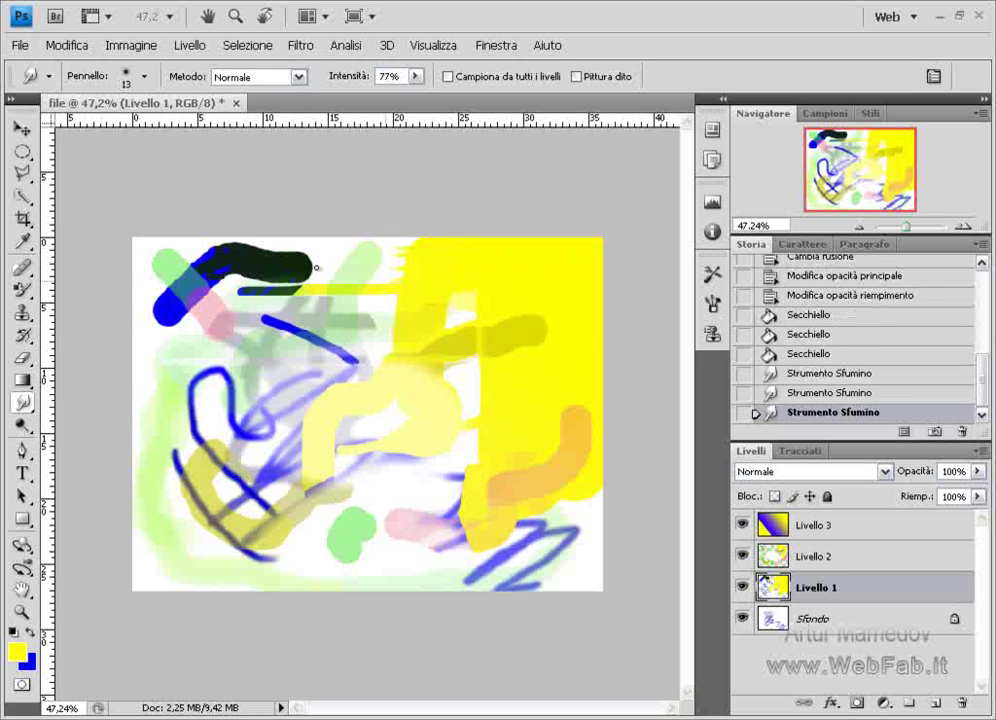
pyautogui.moveTo(327, 275); pyautogui.dragTo(343, 273)
pyautogui.moveTo(367, 333)
pyautogui.mouseDown()
pyautogui.moveTo(425, 326)
pyautogui.moveTo(359, 299)
pyautogui.mouseUp()
# Step: Zoom in and smear the left edge of the green stroke on Livello 2
pyautogui.press('alt')
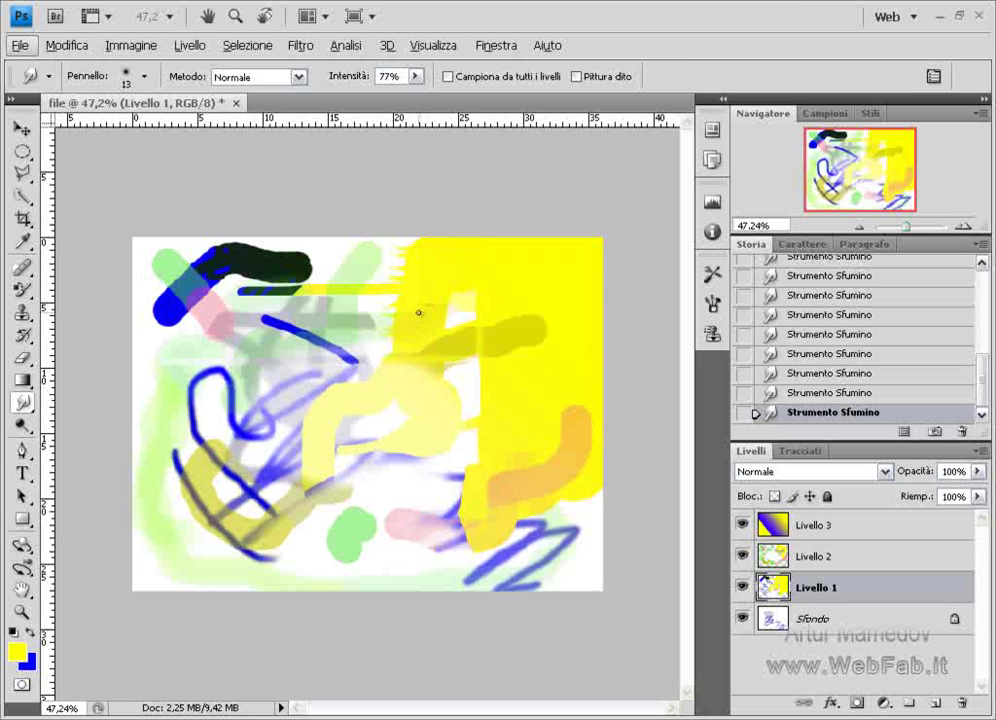
pyautogui.scroll(2, 401, 268)
pyautogui.scroll(1, 403, 262)
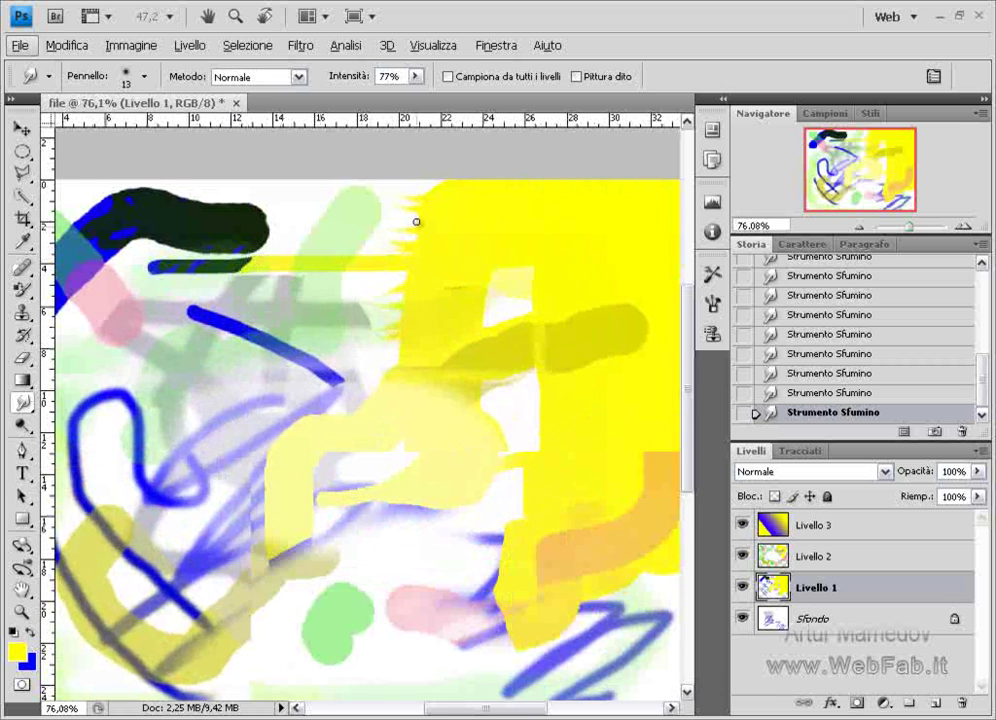
pyautogui.scroll(3, 415, 222)
pyautogui.scroll(2, 420, 221)
pyautogui.scroll(1, 420, 221)
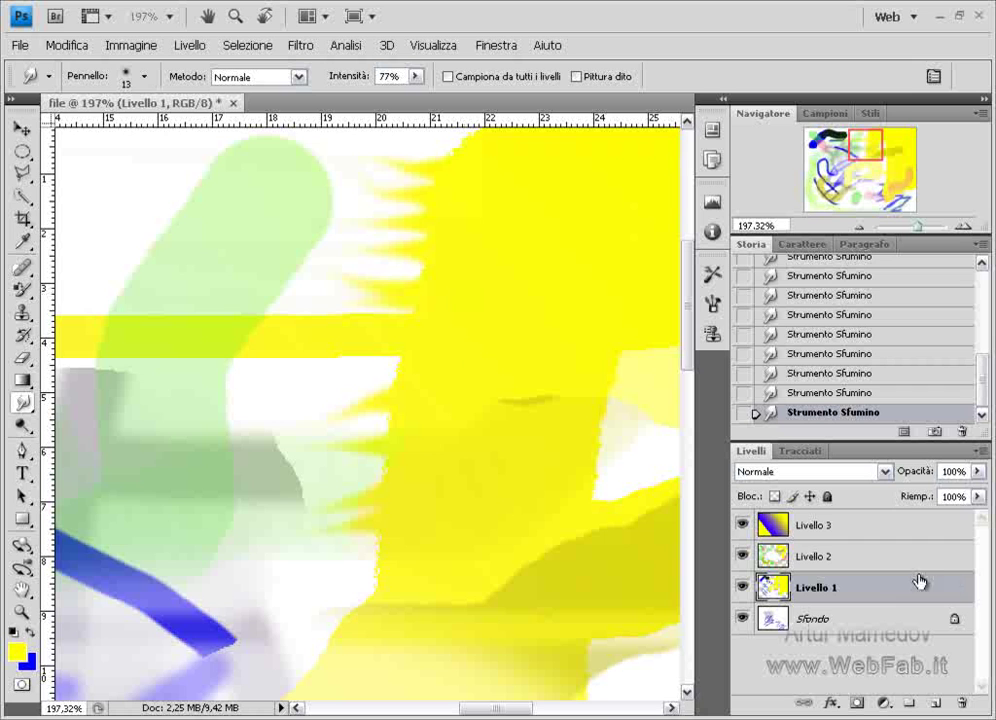
pyautogui.click(831, 563)
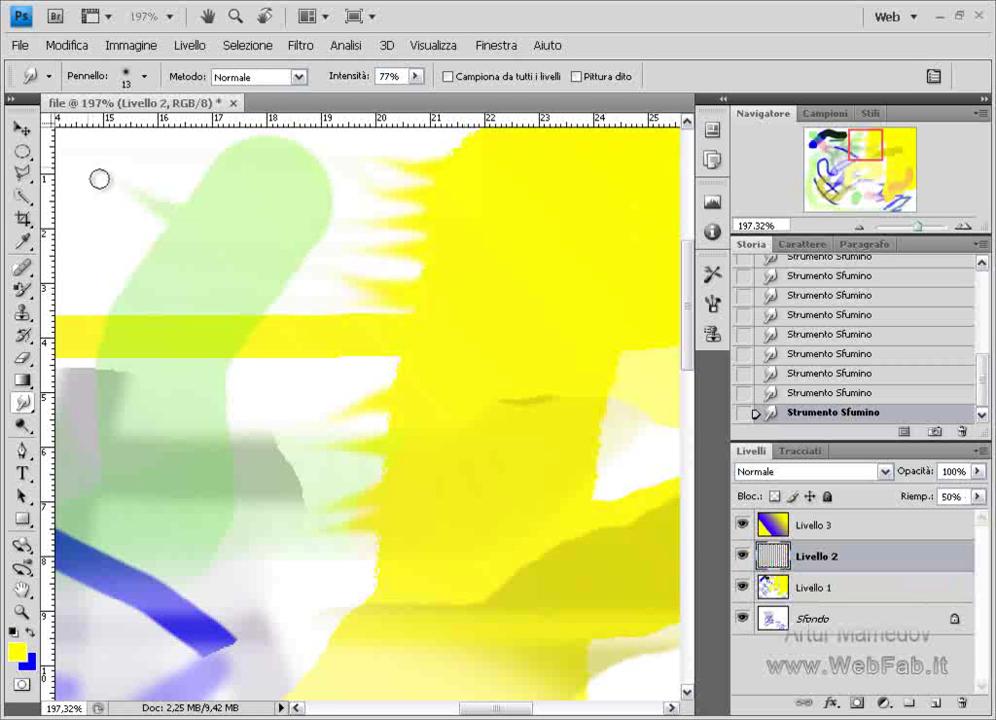
pyautogui.moveTo(83, 237); pyautogui.dragTo(267, 225)
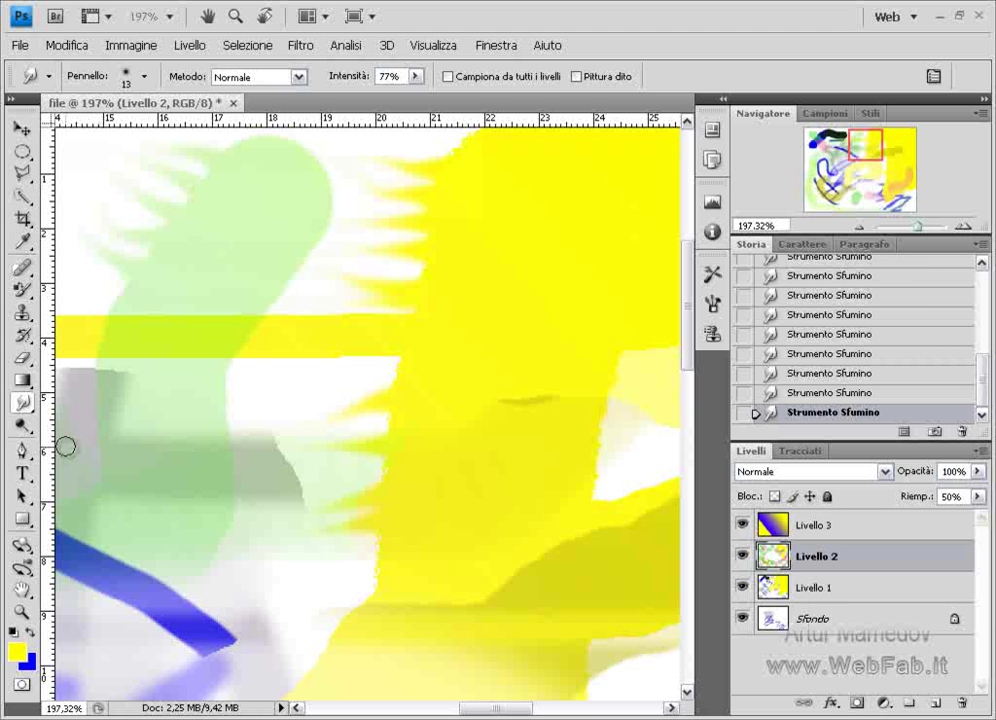
# Step: Blur the blue stroke's round end on Livello 1 and the green stroke ends on Livello 2
pyautogui.rightClick(22, 404)
pyautogui.click(80, 402)
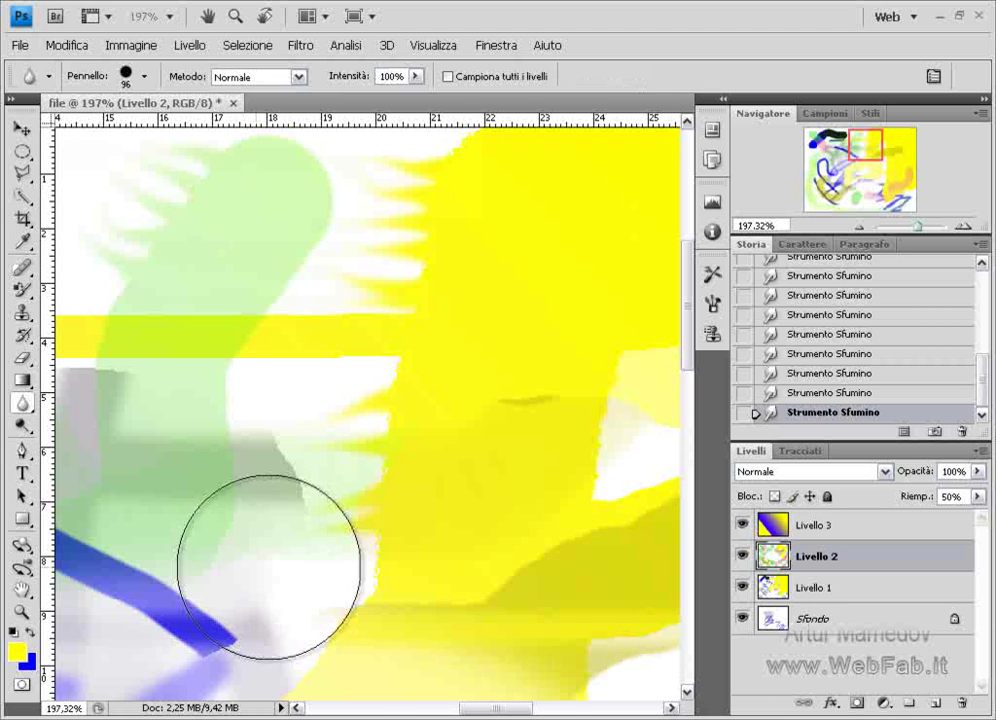
pyautogui.moveTo(484, 712); pyautogui.dragTo(367, 711)
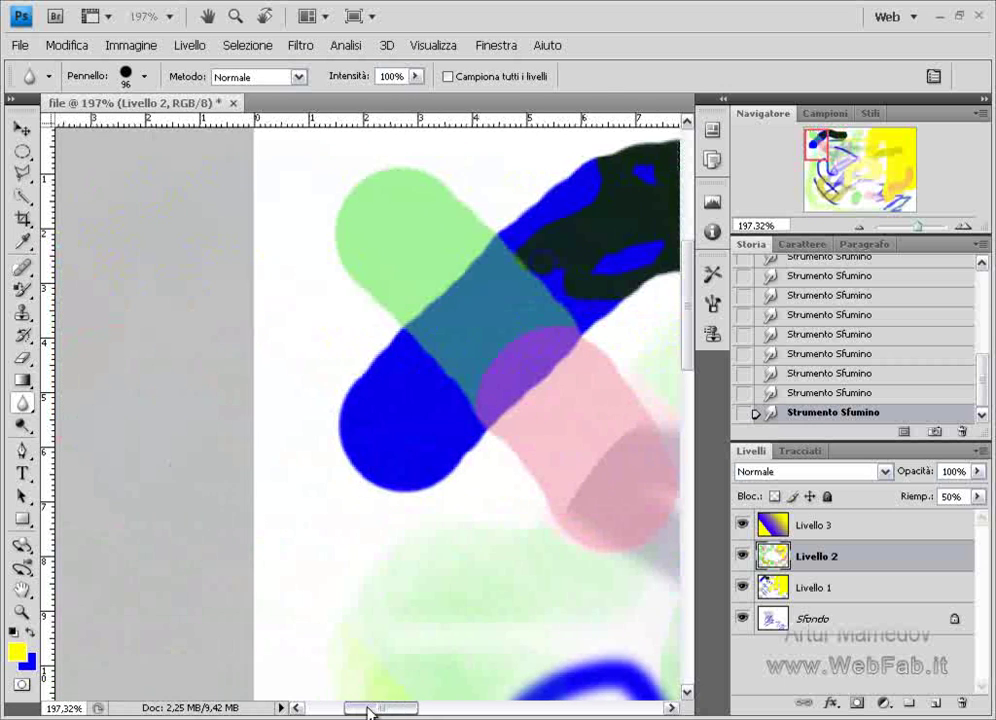
pyautogui.moveTo(382, 544)
pyautogui.mouseDown()
pyautogui.moveTo(362, 456)
pyautogui.moveTo(596, 570)
pyautogui.mouseUp()
pyautogui.click(813, 587)
pyautogui.moveTo(362, 457)
pyautogui.mouseDown()
pyautogui.moveTo(305, 370)
pyautogui.moveTo(363, 504)
pyautogui.moveTo(305, 303)
pyautogui.mouseUp()
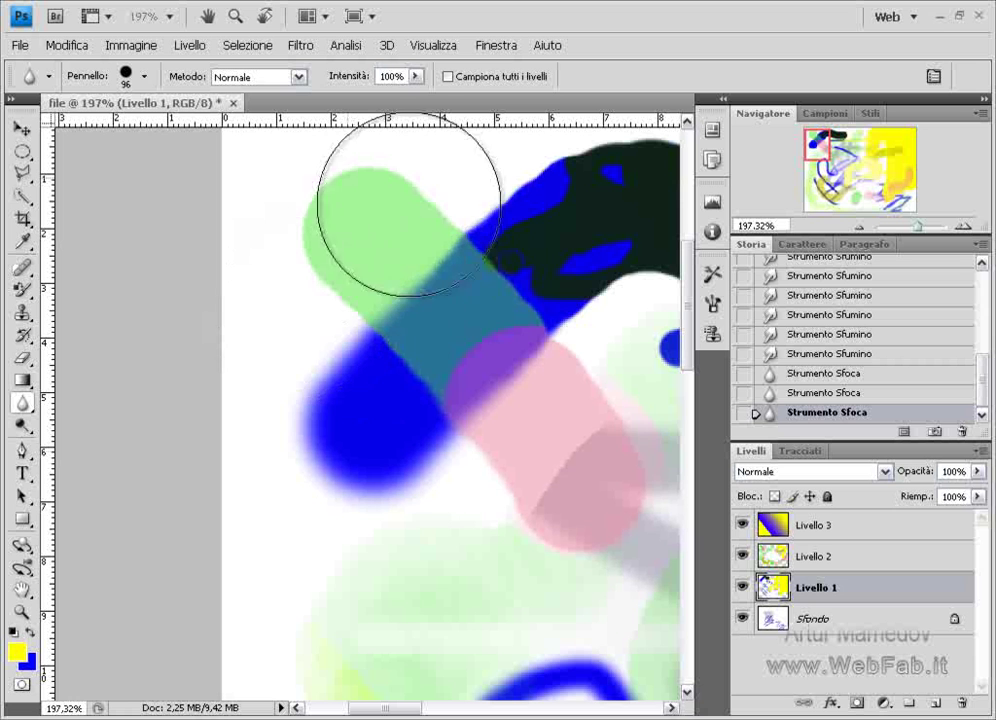
pyautogui.moveTo(305, 303); pyautogui.dragTo(373, 245)
pyautogui.click(805, 558)
pyautogui.moveTo(389, 200)
pyautogui.mouseDown()
pyautogui.moveTo(330, 308)
pyautogui.moveTo(344, 329)
pyautogui.mouseUp()
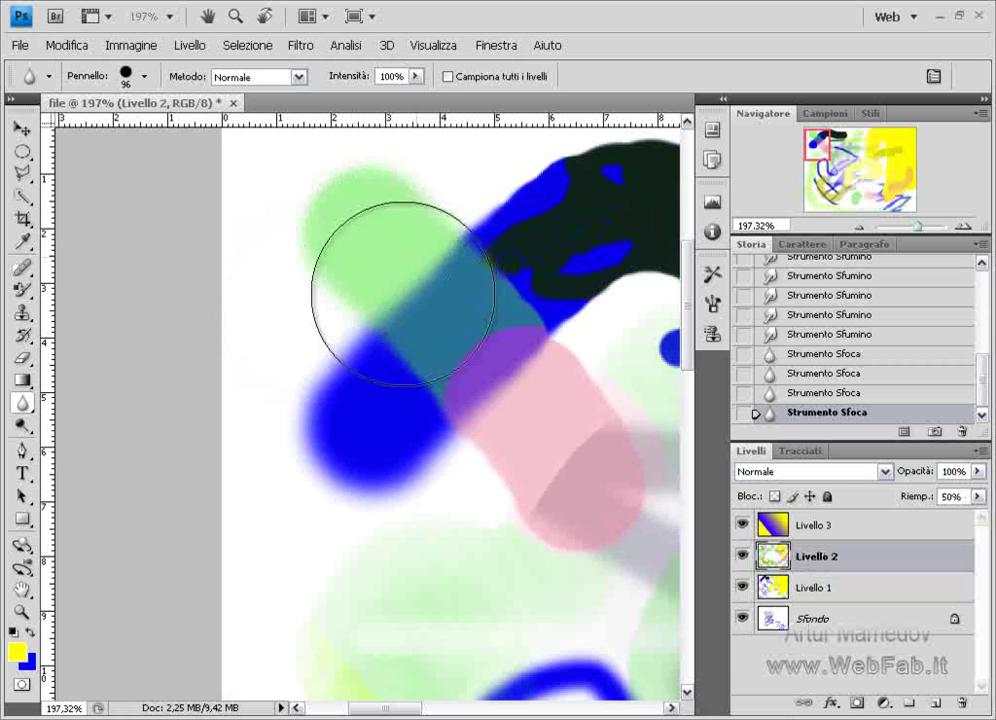
pyautogui.rightClick(22, 402)
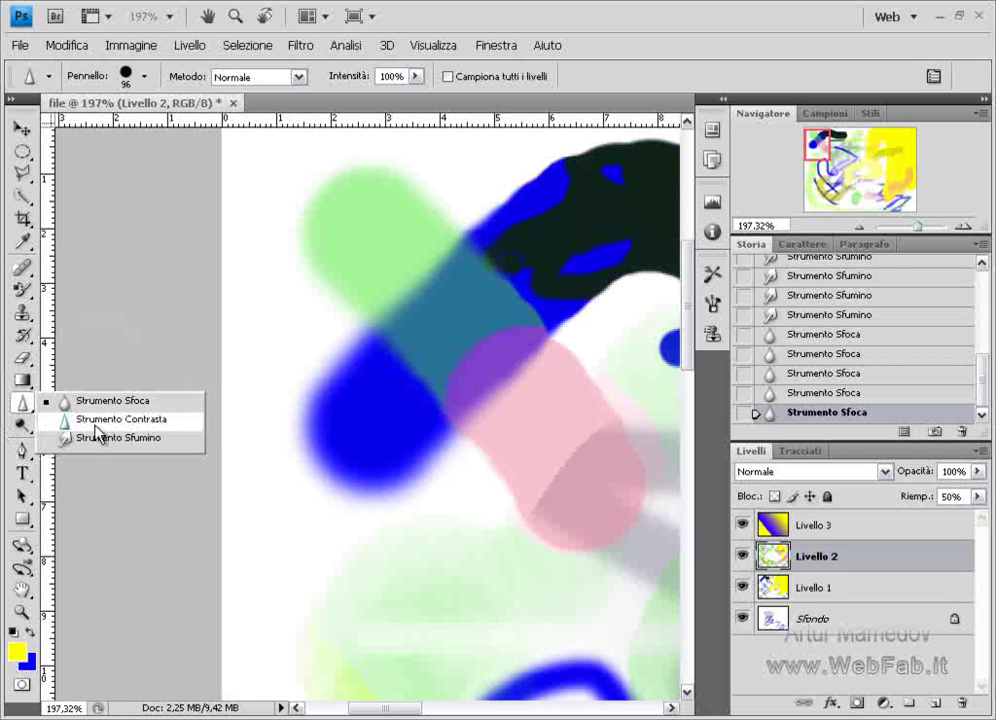
# Step: Sharpen the green/blue stroke junction at 50% Intensità, leaving a grainy speckled texture
pyautogui.click(100, 419)
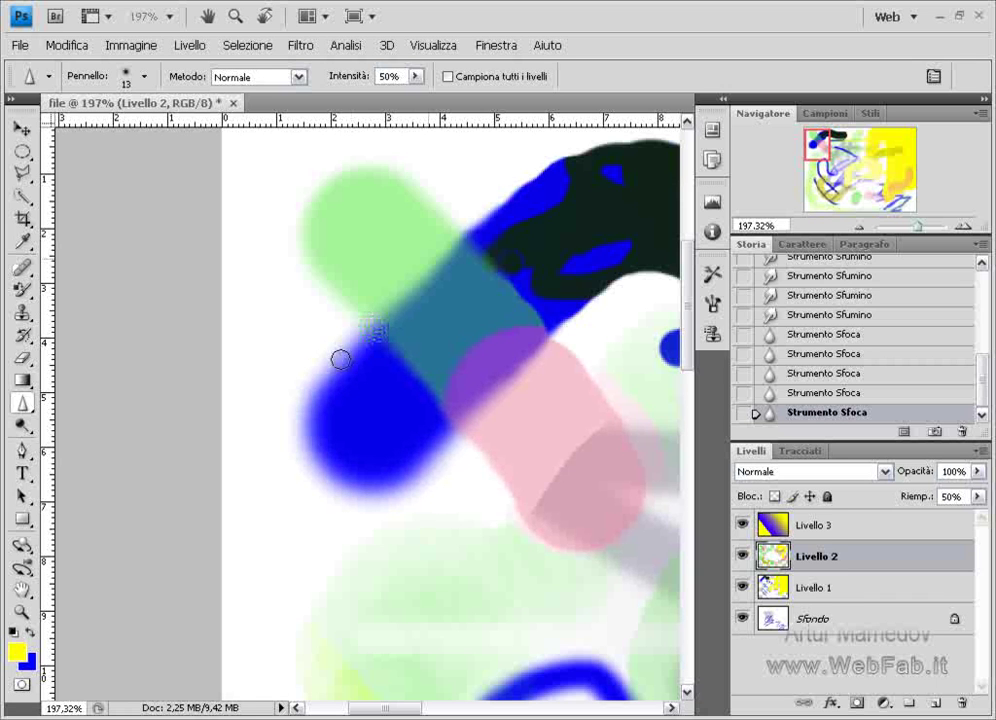
pyautogui.moveTo(366, 306); pyautogui.dragTo(343, 297)
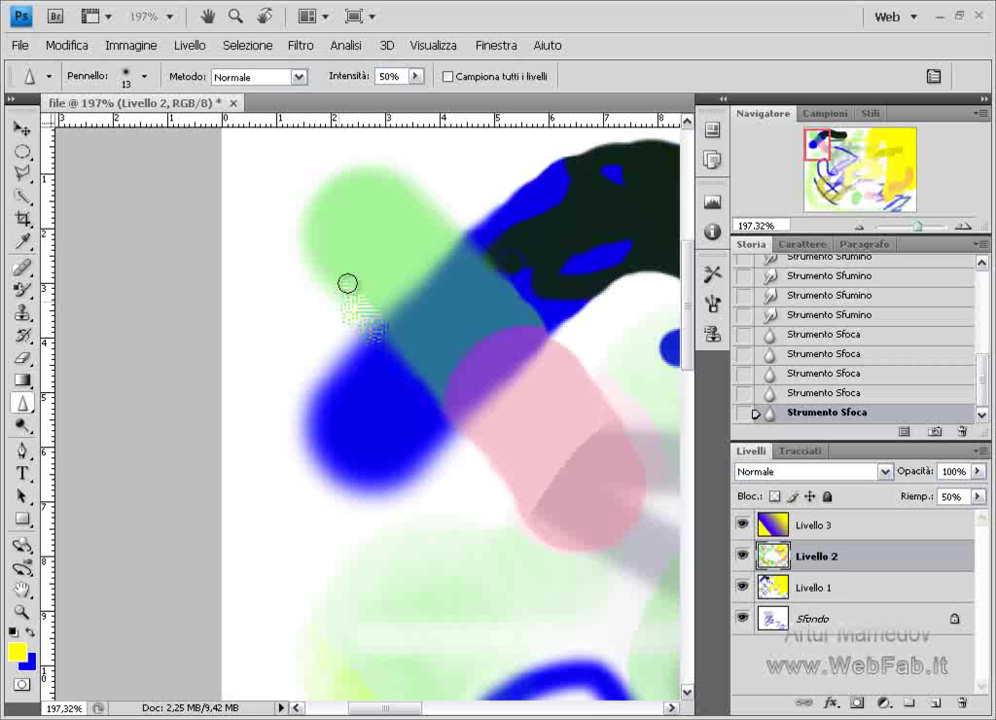
pyautogui.moveTo(350, 309)
pyautogui.mouseDown()
pyautogui.moveTo(329, 247)
pyautogui.moveTo(300, 266)
pyautogui.mouseUp()
# Step: Lighten the pink-blue overlap and the dark top stroke on Livello 1 with the Dodge tool
pyautogui.click(22, 402)
pyautogui.click(100, 401)
pyautogui.click(22, 428)
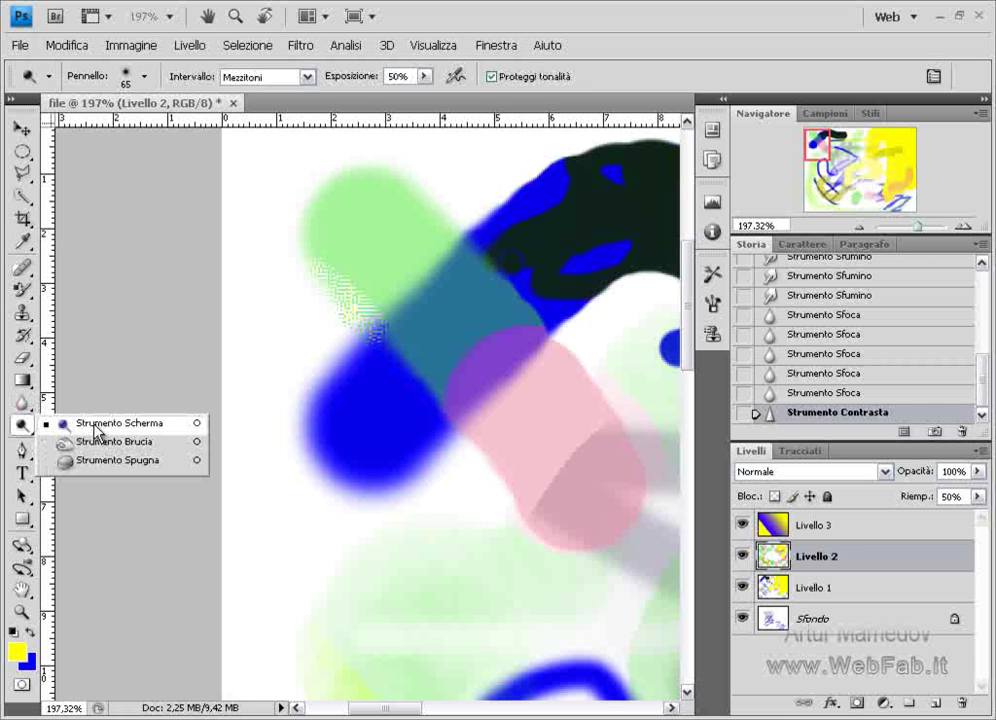
pyautogui.click(97, 425)
pyautogui.scroll(-2, 362, 408)
pyautogui.scroll(-3, 380, 420)
pyautogui.scroll(-2, 389, 433)
pyautogui.moveTo(362, 385); pyautogui.dragTo(409, 433)
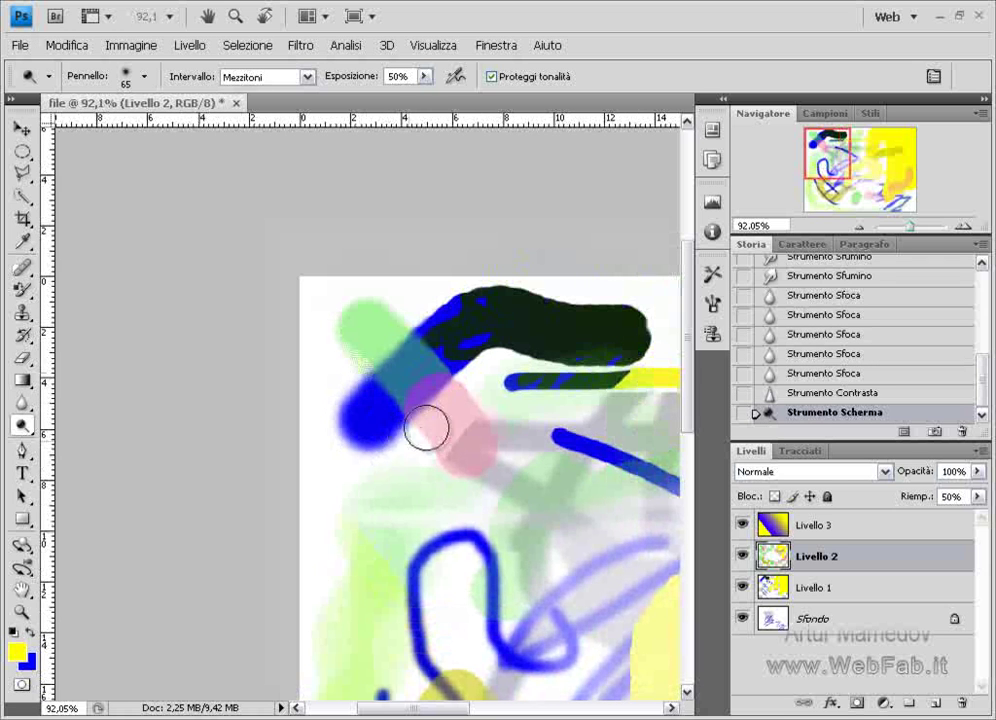
pyautogui.click(452, 362)
pyautogui.click(818, 588)
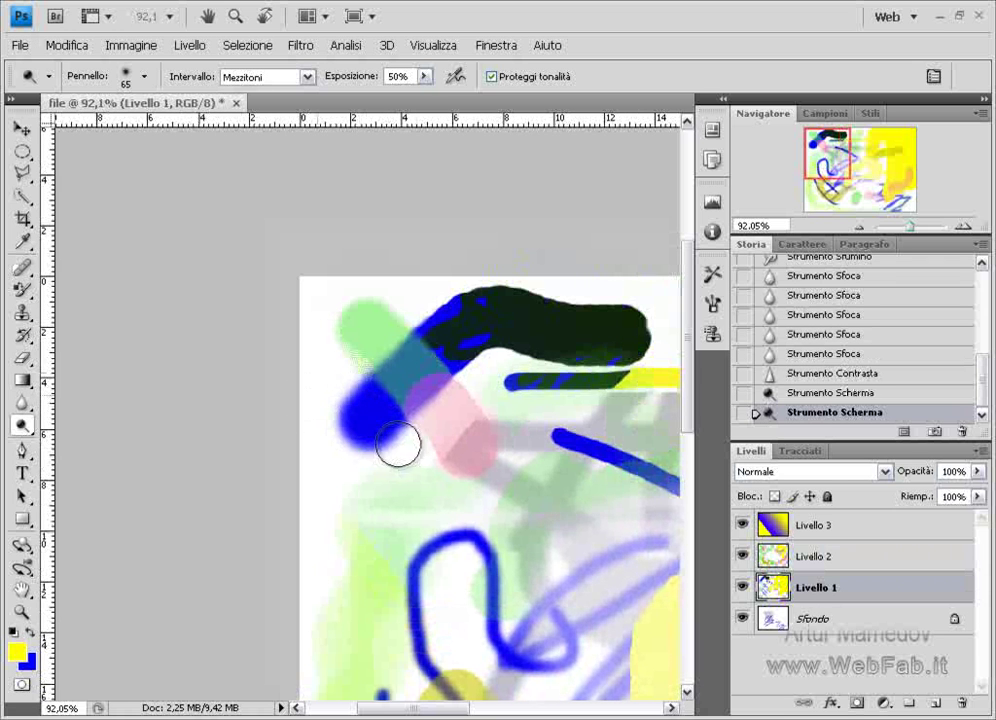
pyautogui.moveTo(393, 448); pyautogui.dragTo(476, 378)
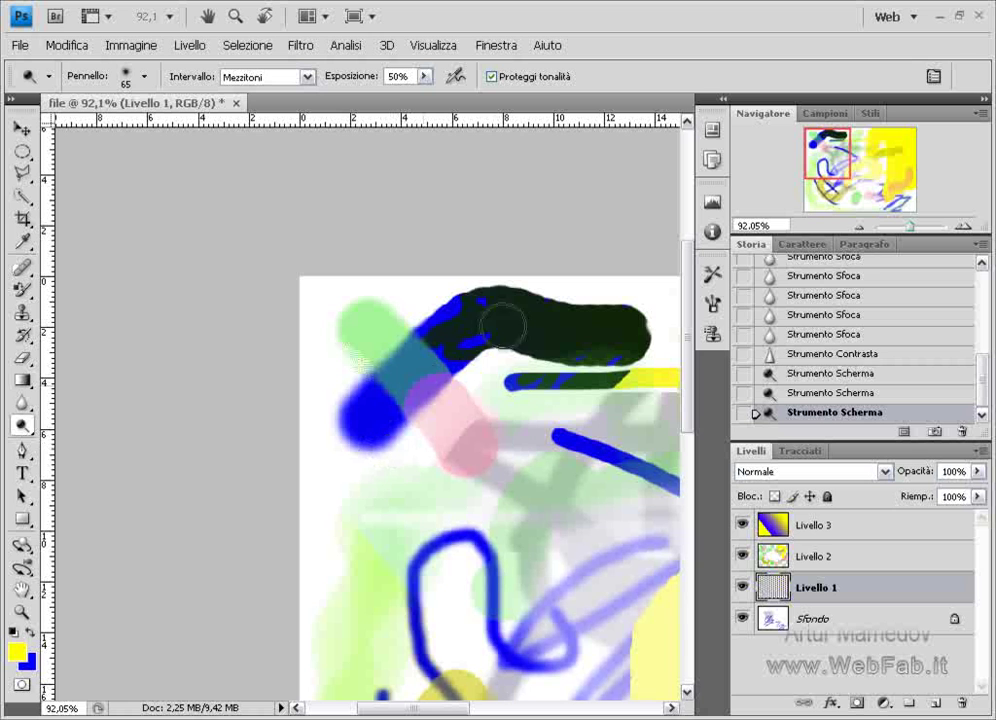
pyautogui.click(400, 356)
# Step: Dodge parts of the dark green stroke with the range set to Ombre
pyautogui.click(302, 77)
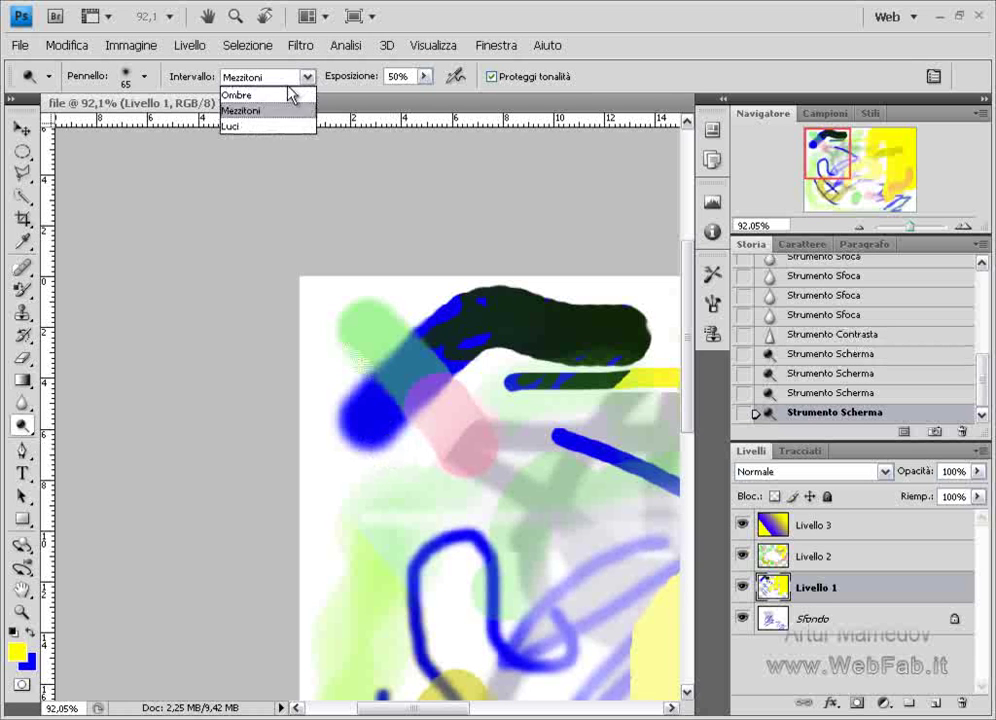
pyautogui.click(238, 95)
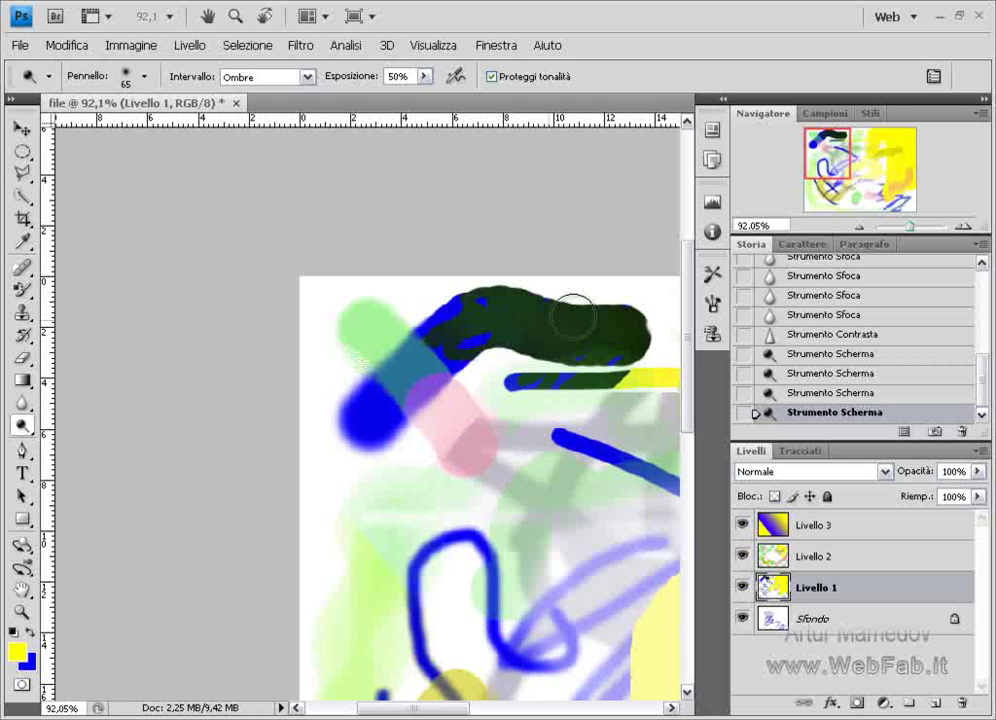
pyautogui.moveTo(575, 327); pyautogui.dragTo(589, 338)
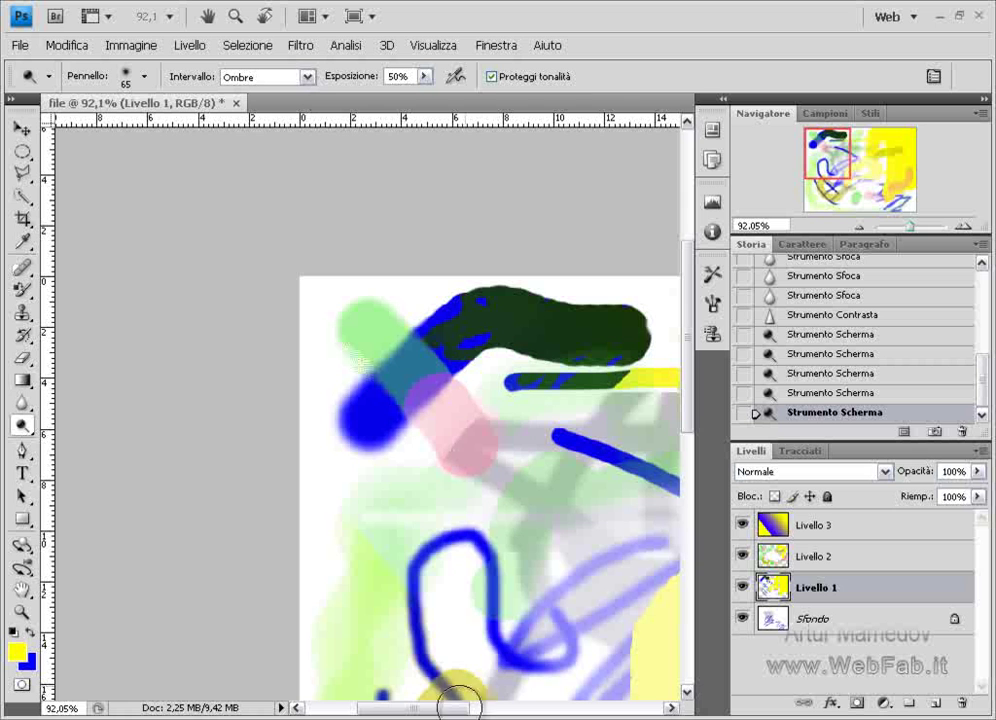
pyautogui.moveTo(422, 710); pyautogui.dragTo(457, 710)
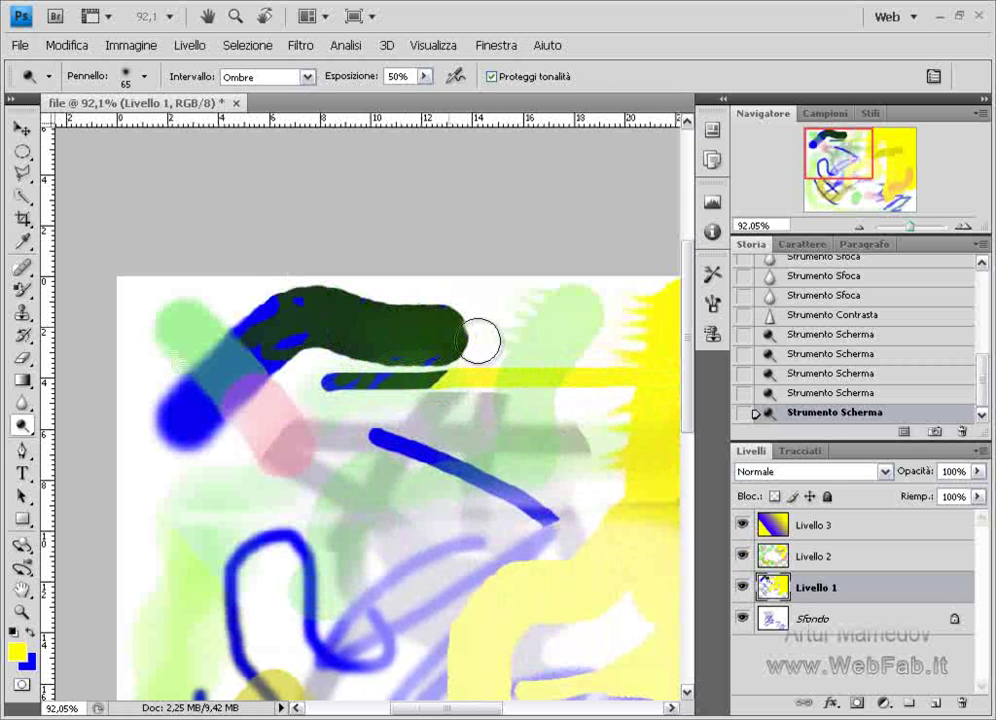
pyautogui.moveTo(248, 337); pyautogui.dragTo(349, 282)
# Step: Dodge the top-right yellow area and an olive patch in Luci, then set range to Mezzitoni
pyautogui.click(307, 76)
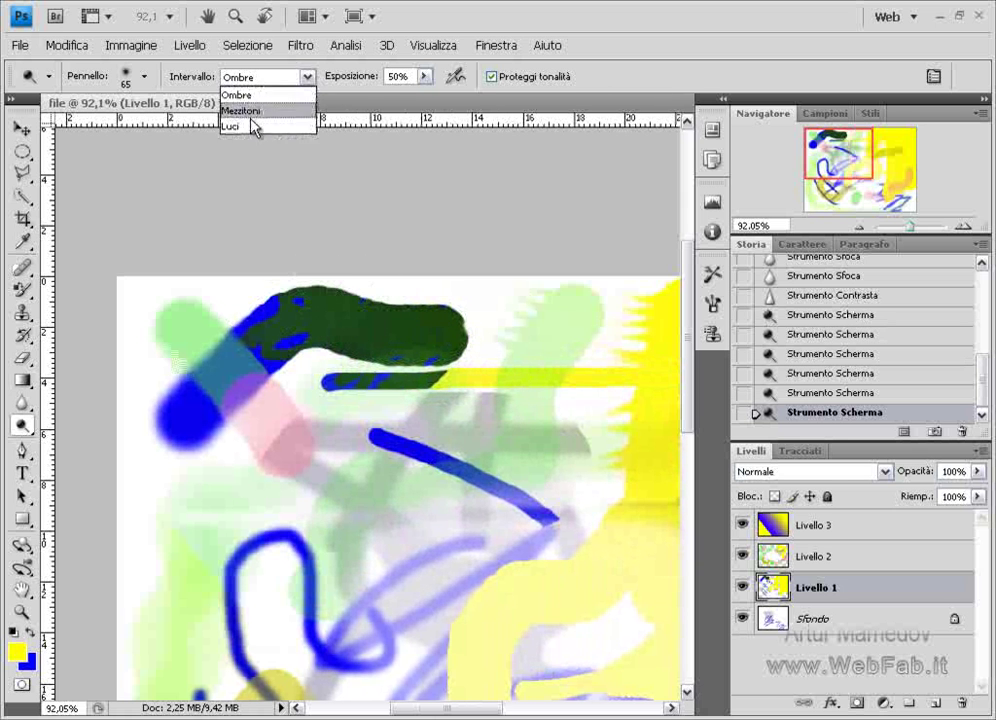
pyautogui.click(258, 124)
pyautogui.moveTo(634, 318)
pyautogui.mouseDown()
pyautogui.moveTo(652, 305)
pyautogui.moveTo(598, 450)
pyautogui.mouseUp()
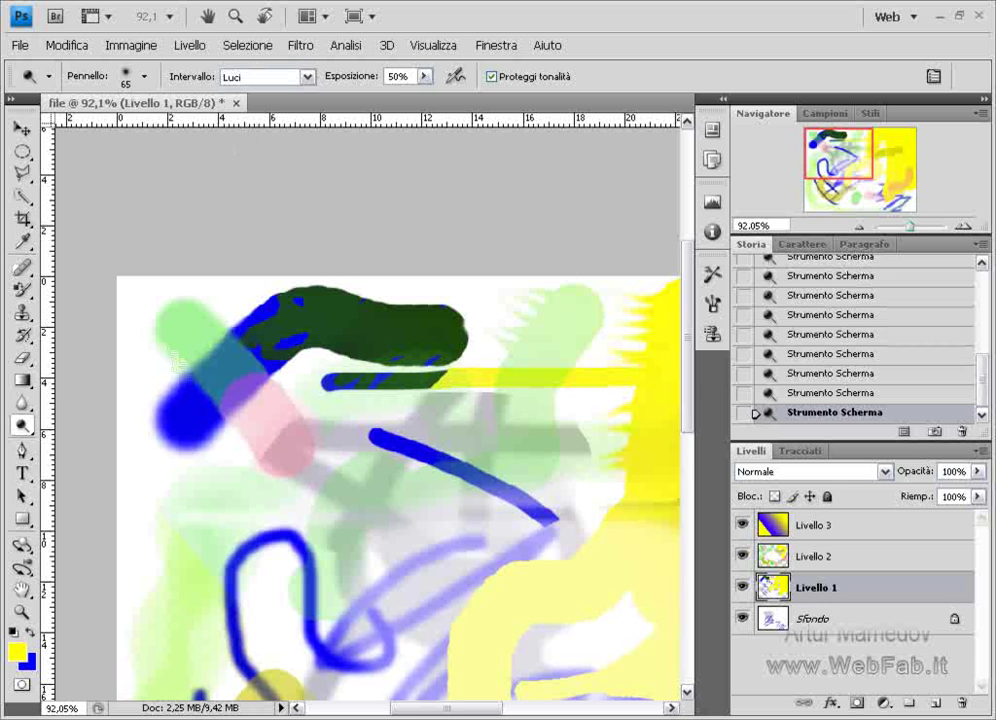
pyautogui.moveTo(478, 708); pyautogui.dragTo(540, 710)
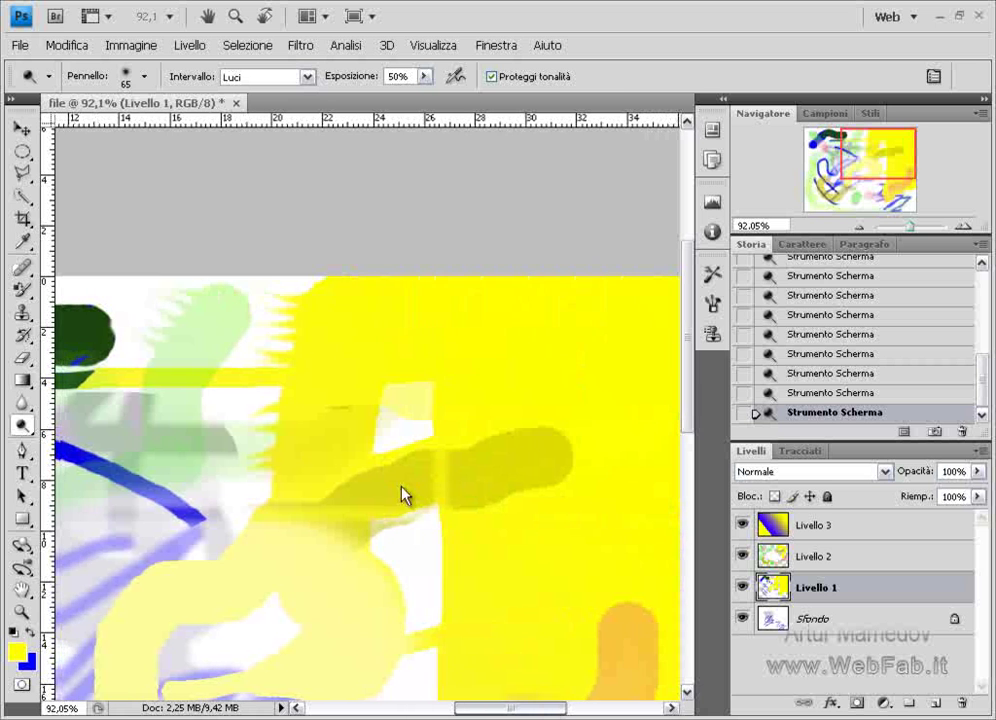
pyautogui.click(393, 505)
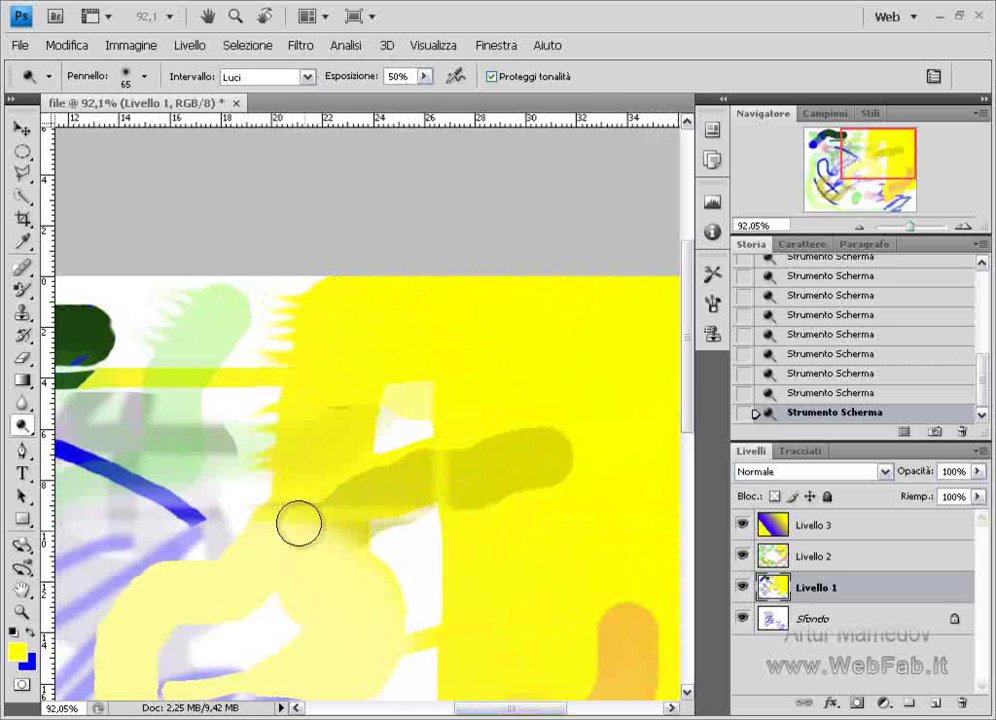
pyautogui.click(305, 77)
pyautogui.click(268, 107)
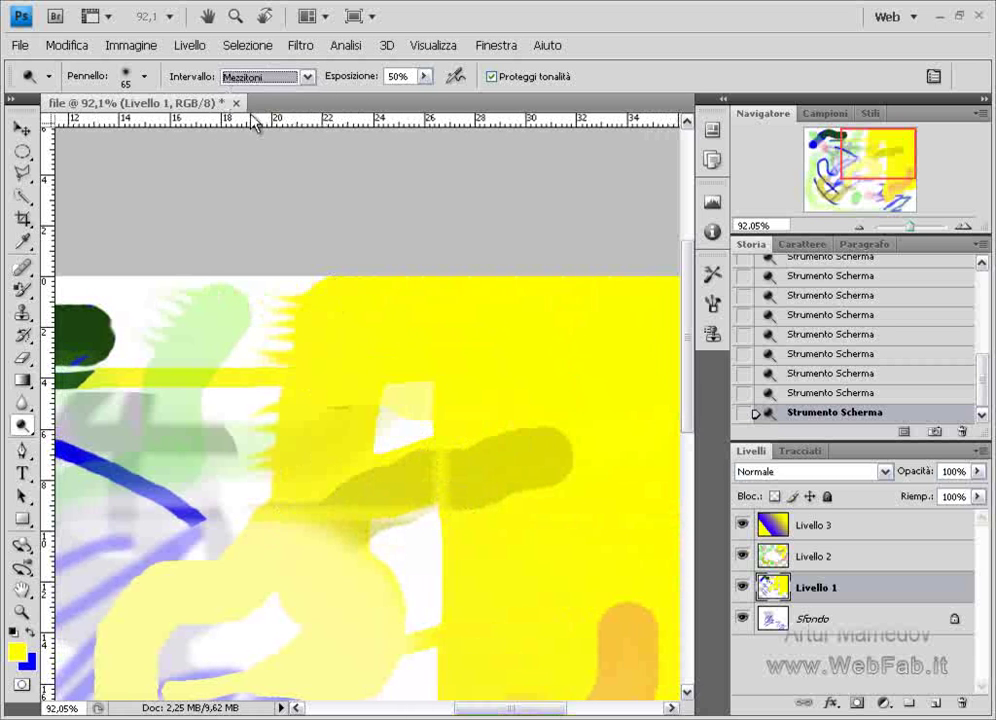
# Step: Burn the blue-green area with the Burn tool's range set to Ombre
pyautogui.moveTo(22, 425); pyautogui.dragTo(80, 460)
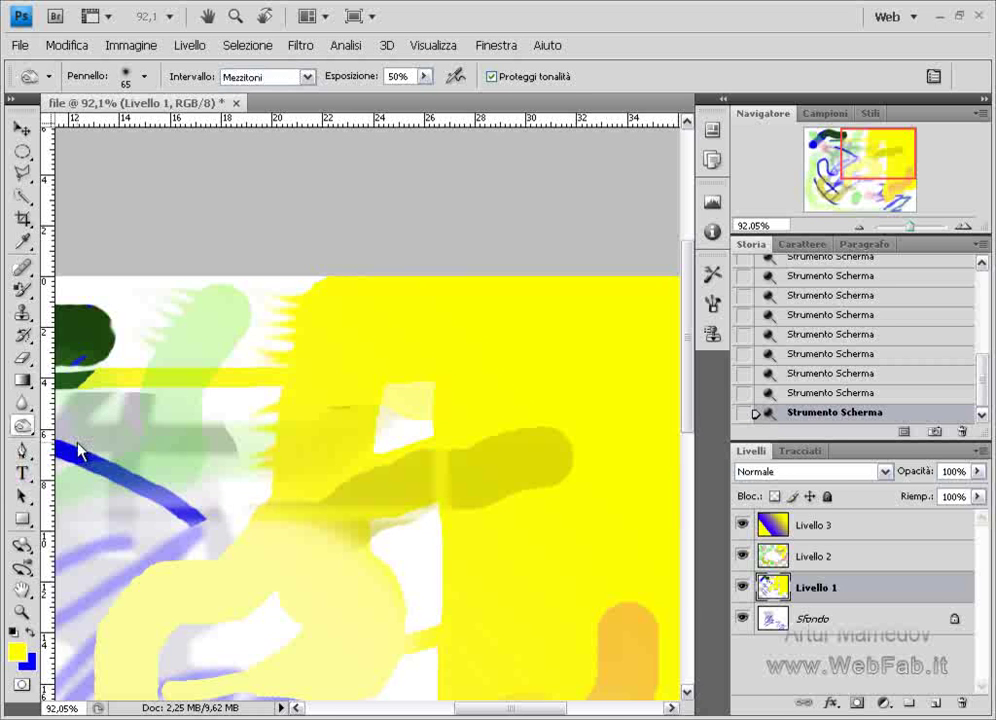
pyautogui.moveTo(500, 708); pyautogui.dragTo(400, 710)
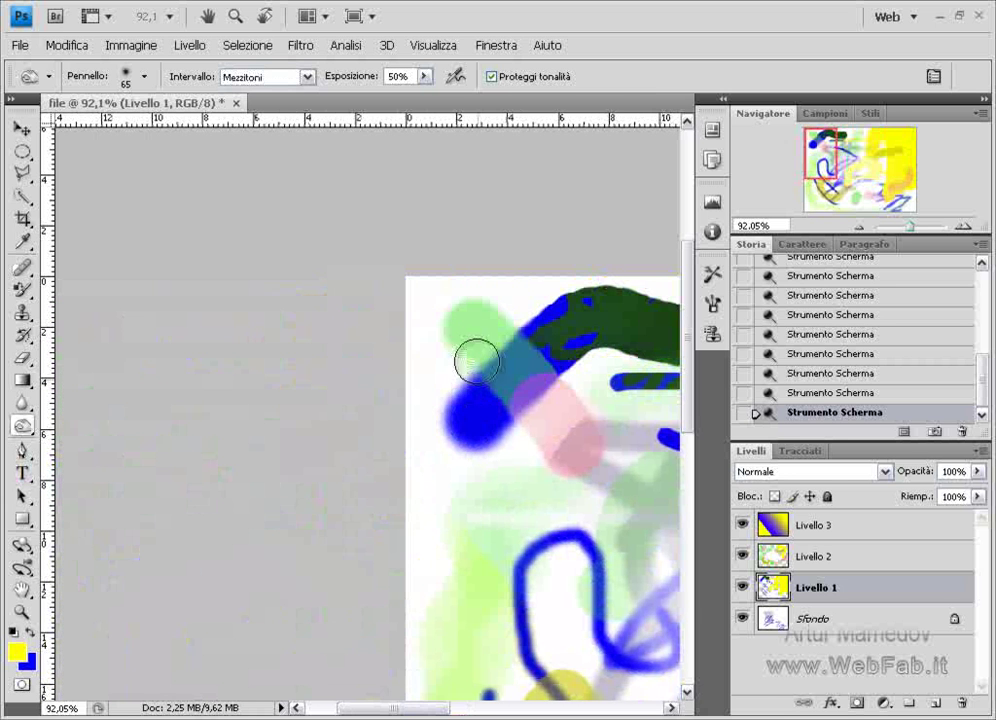
pyautogui.click(310, 78)
pyautogui.click(271, 96)
pyautogui.moveTo(555, 355); pyautogui.dragTo(556, 298)
# Step: Burn the green-blue area and yellow region in Luci, then switch range to Mezzitoni
pyautogui.click(308, 77)
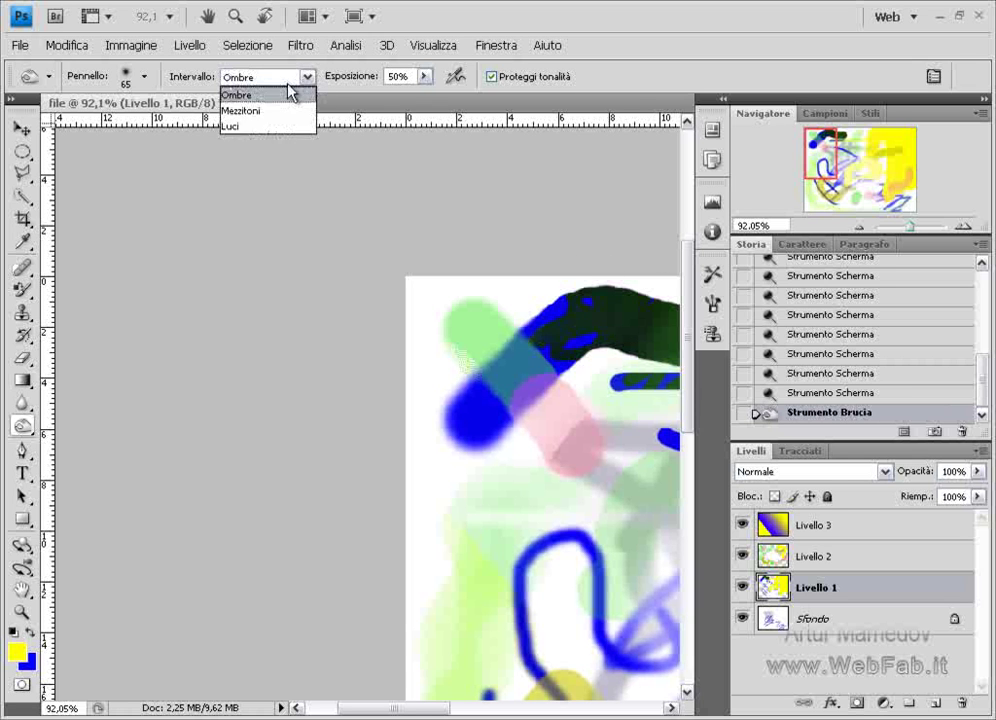
pyautogui.click(245, 126)
pyautogui.moveTo(462, 361); pyautogui.dragTo(480, 362)
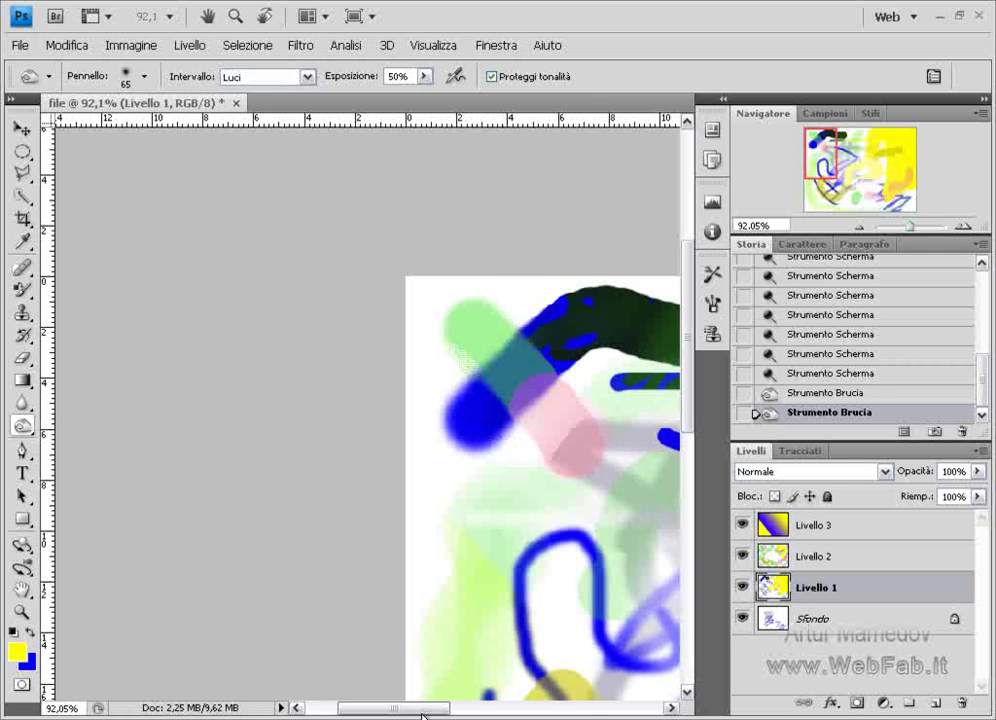
pyautogui.moveTo(422, 708); pyautogui.dragTo(547, 707)
pyautogui.moveTo(197, 278)
pyautogui.mouseDown()
pyautogui.moveTo(304, 479)
pyautogui.moveTo(373, 425)
pyautogui.mouseUp()
pyautogui.click(303, 77)
pyautogui.click(259, 109)
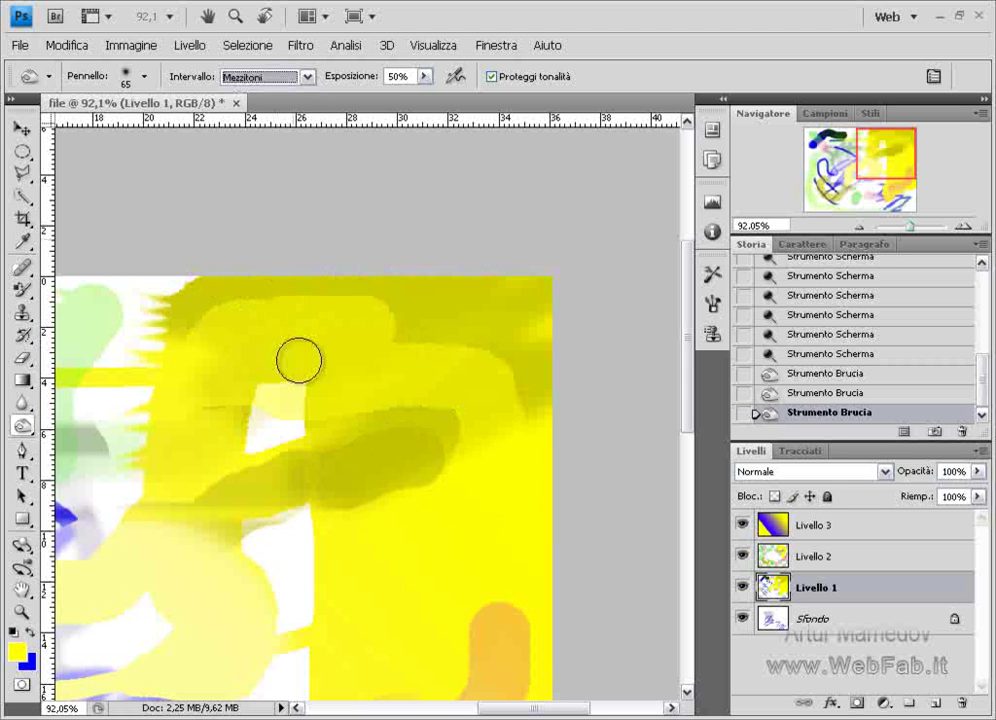
pyautogui.rightClick(22, 425)
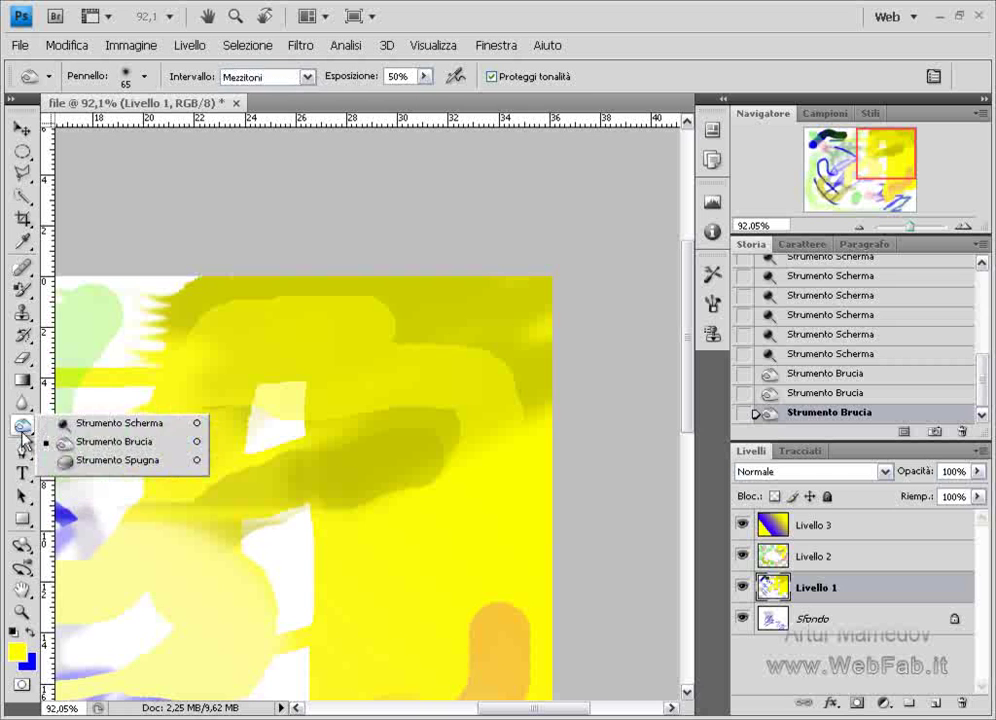
# Step: Saturate a spot among the yellow shapes on Livello 1 with the Sponge tool
pyautogui.click(80, 466)
pyautogui.moveTo(532, 712); pyautogui.dragTo(475, 712)
pyautogui.scroll(-1, 413, 533)
pyautogui.scroll(-1, 413, 533)
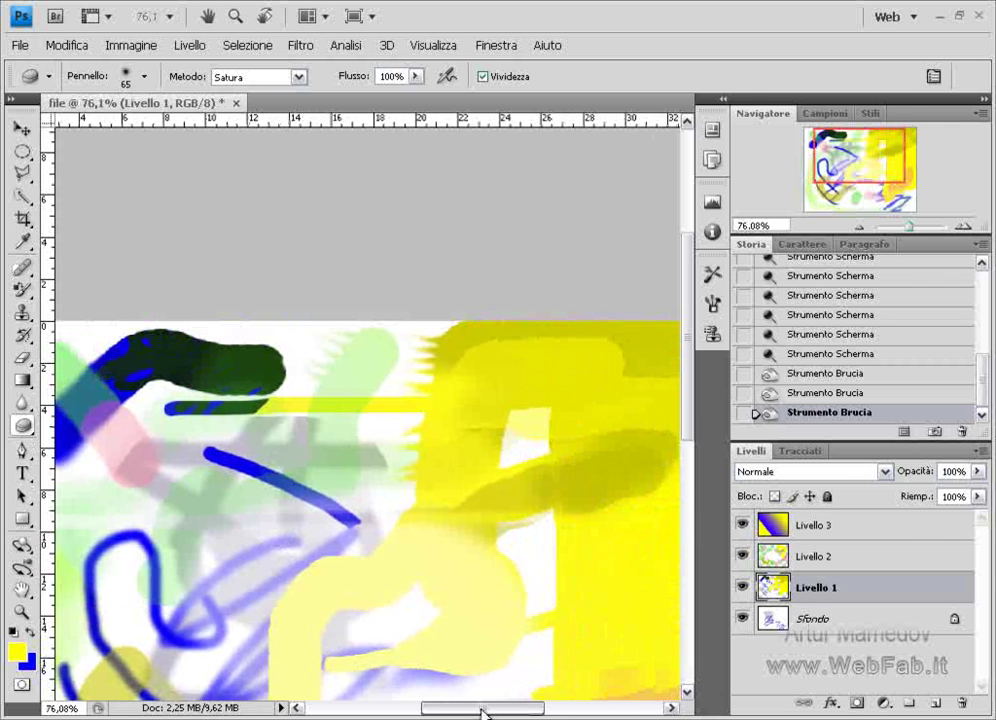
pyautogui.moveTo(455, 711); pyautogui.dragTo(507, 711)
pyautogui.scroll(-3, 467, 696)
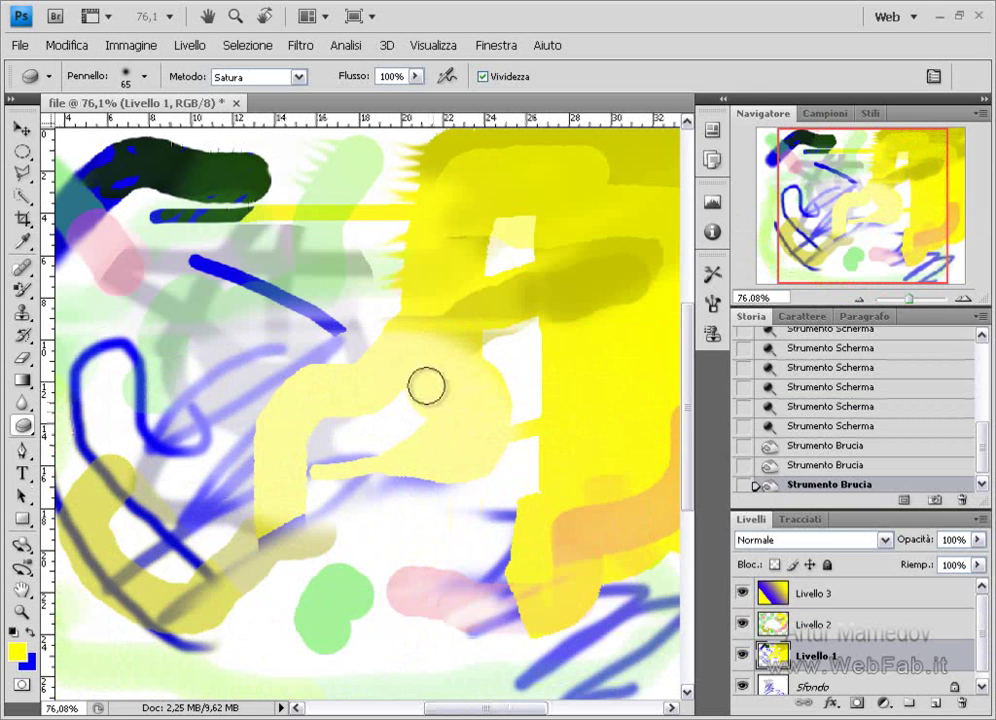
pyautogui.scroll(2, 425, 392)
pyautogui.click(490, 292)
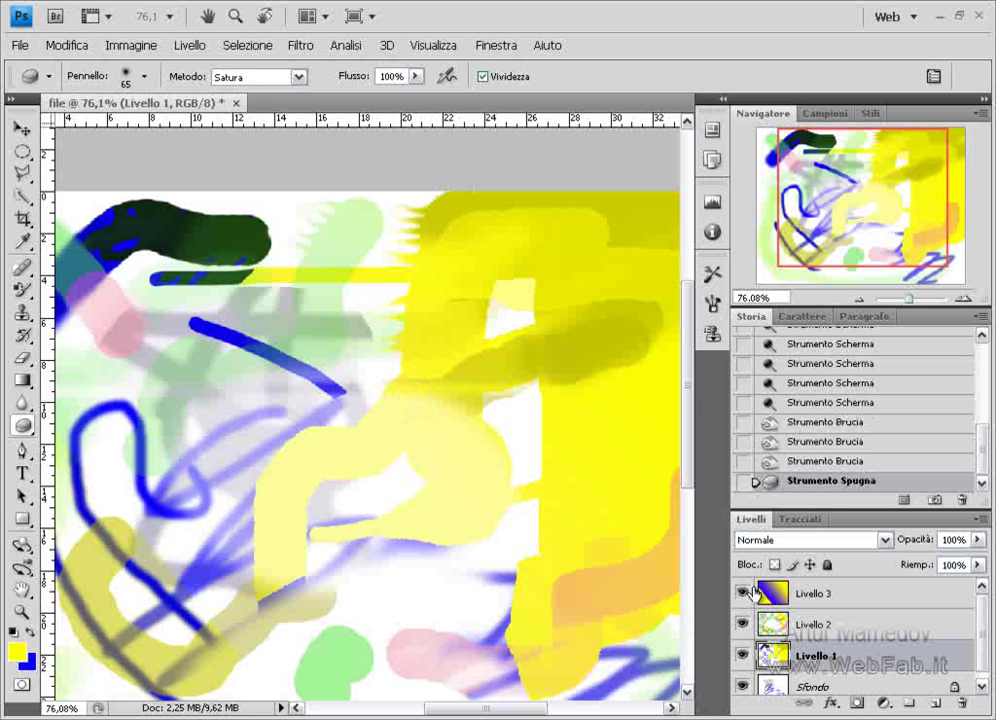
# Step: Saturate the blue stroke and the lower yellow stroke on Livello 2
pyautogui.click(817, 622)
pyautogui.moveTo(485, 709); pyautogui.dragTo(427, 709)
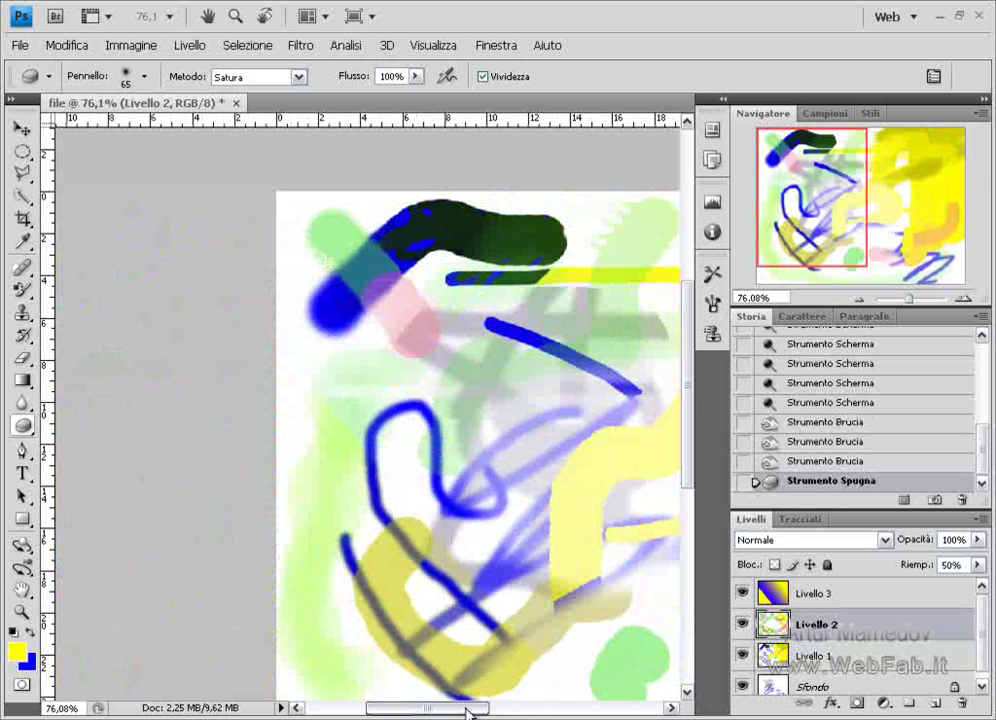
pyautogui.moveTo(316, 258)
pyautogui.mouseDown()
pyautogui.moveTo(307, 278)
pyautogui.moveTo(276, 280)
pyautogui.moveTo(380, 234)
pyautogui.moveTo(405, 241)
pyautogui.mouseUp()
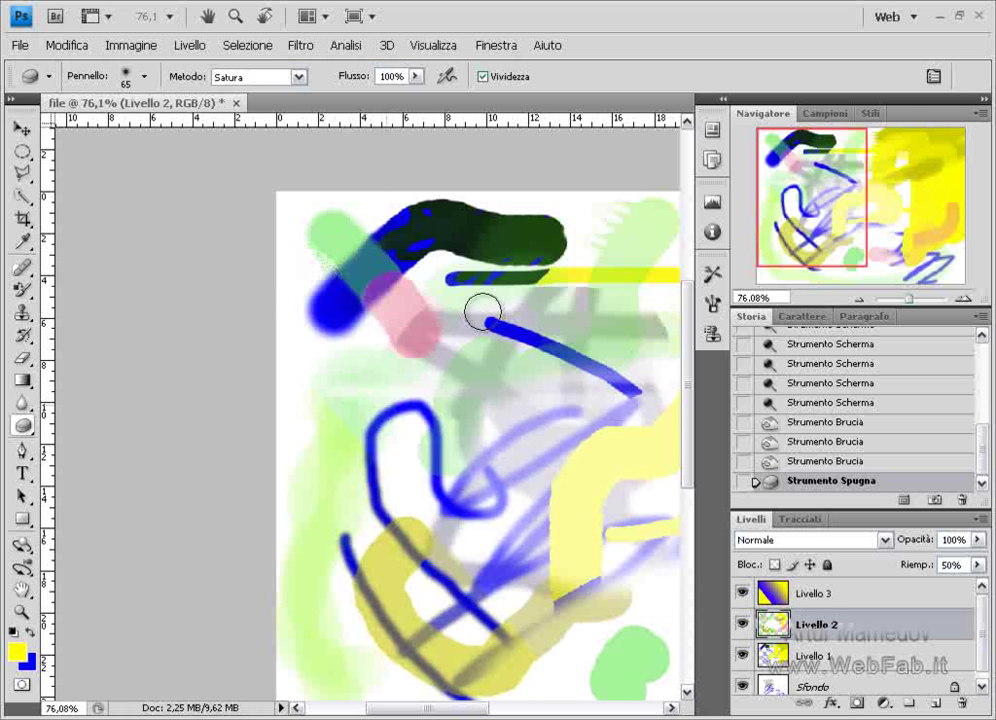
pyautogui.moveTo(380, 506); pyautogui.dragTo(414, 629)
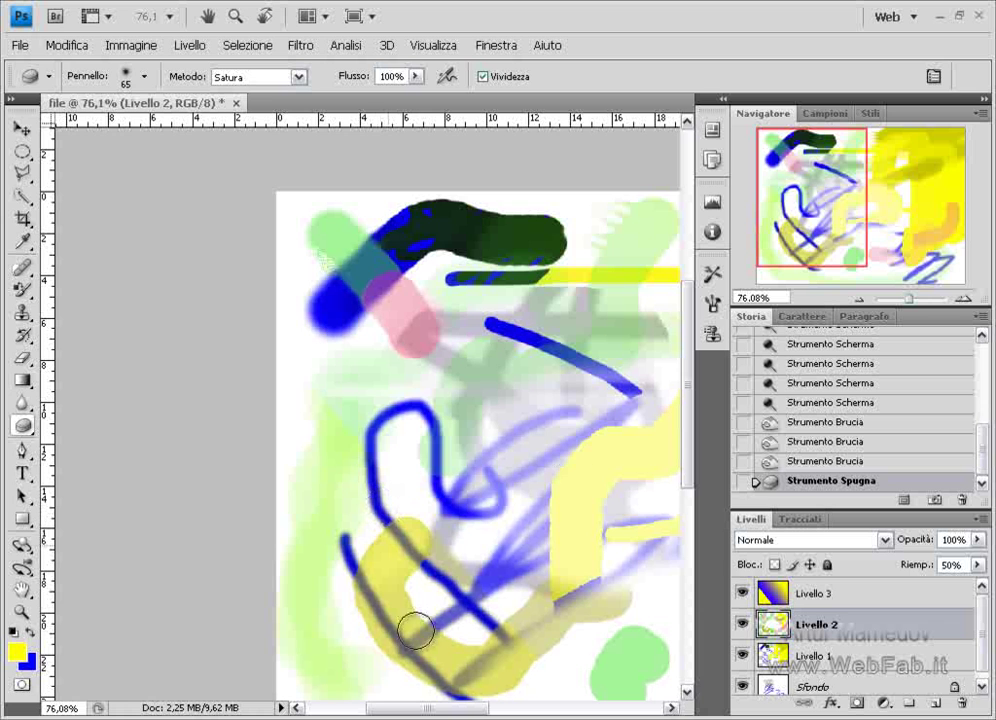
# Step: Switch back to the Dodge tool and zoom out to fit the whole canvas
pyautogui.rightClick(22, 424)
pyautogui.click(80, 424)
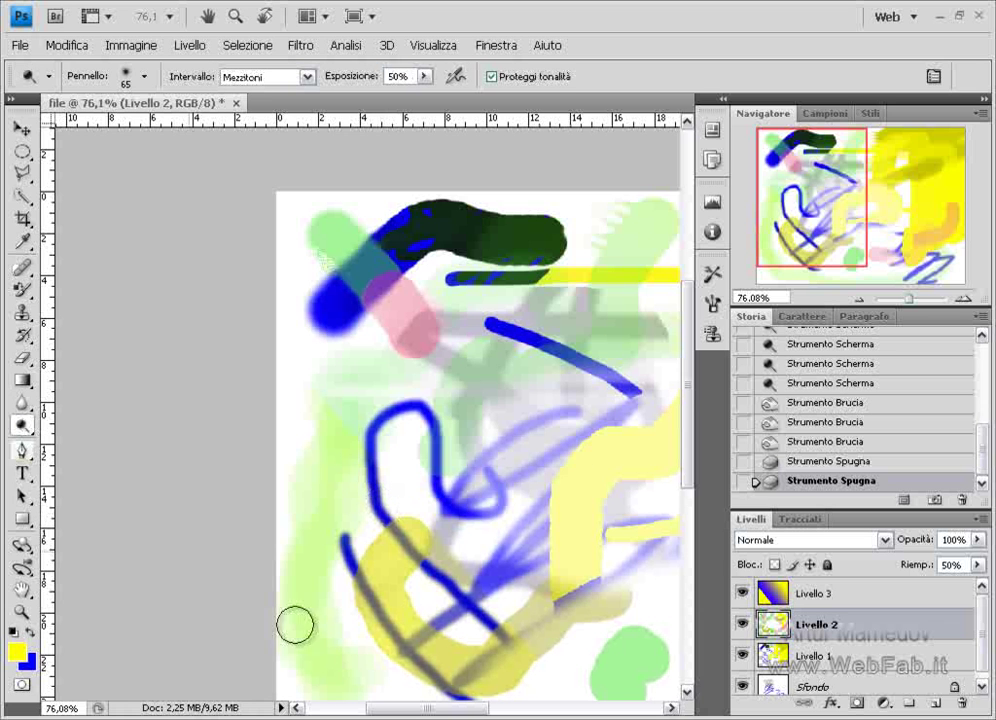
pyautogui.scroll(-1, 151, 456)
pyautogui.scroll(-1, 120, 462)
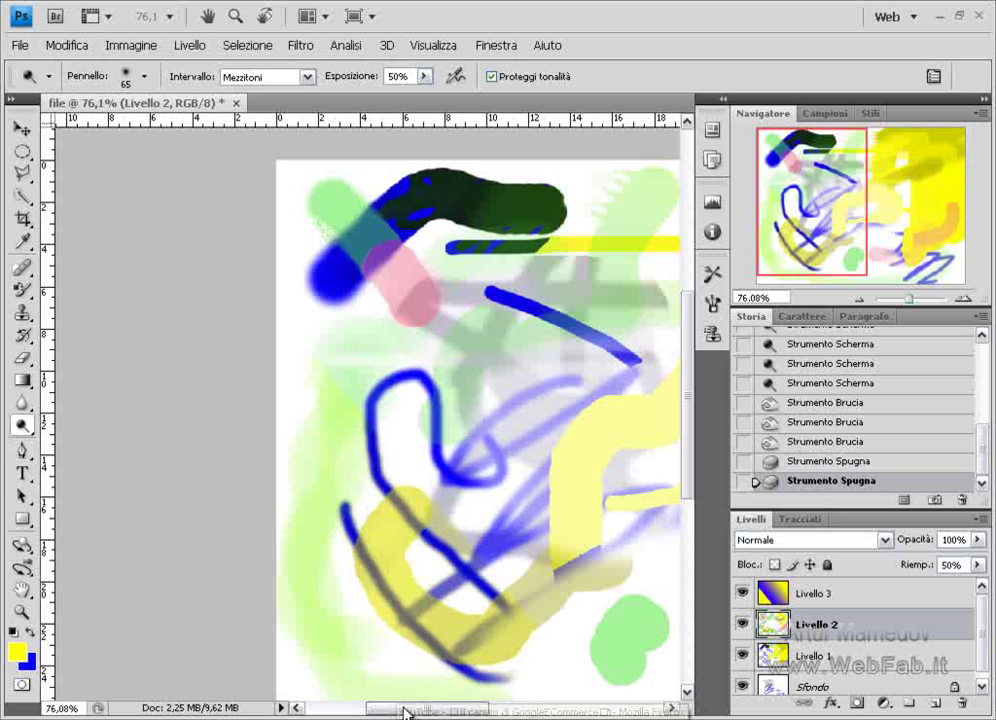
pyautogui.scroll(-2, 429, 589)
pyautogui.scroll(-1, 431, 604)
# Step: Choose the standard Pen tool and revert the canvas to the blank 'file' History snapshot
pyautogui.click(23, 452)
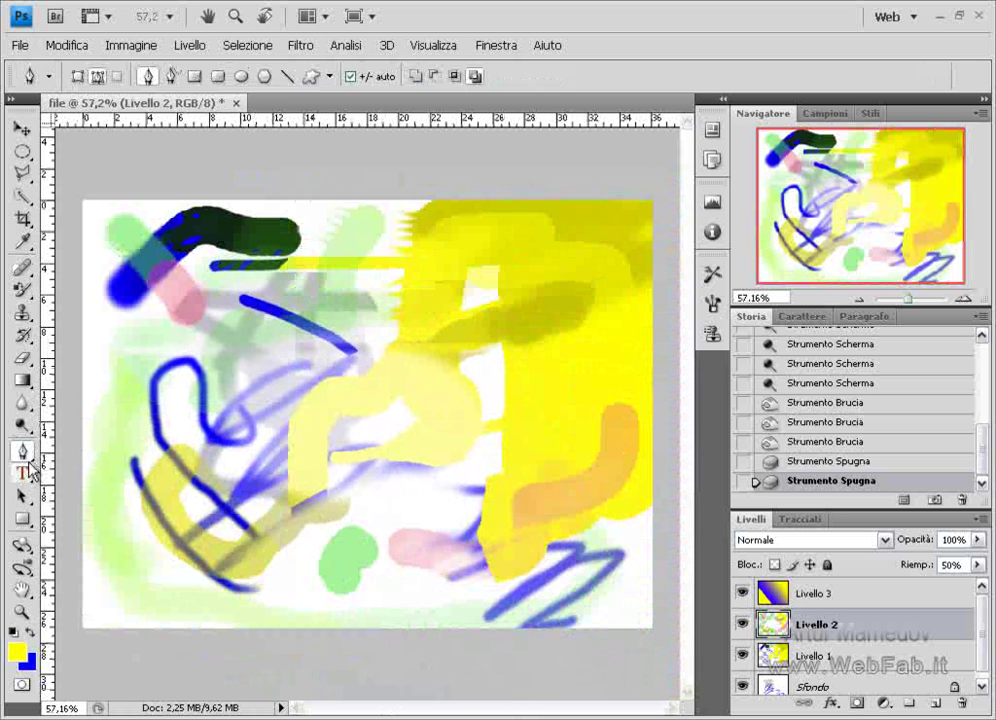
pyautogui.rightClick(21, 452)
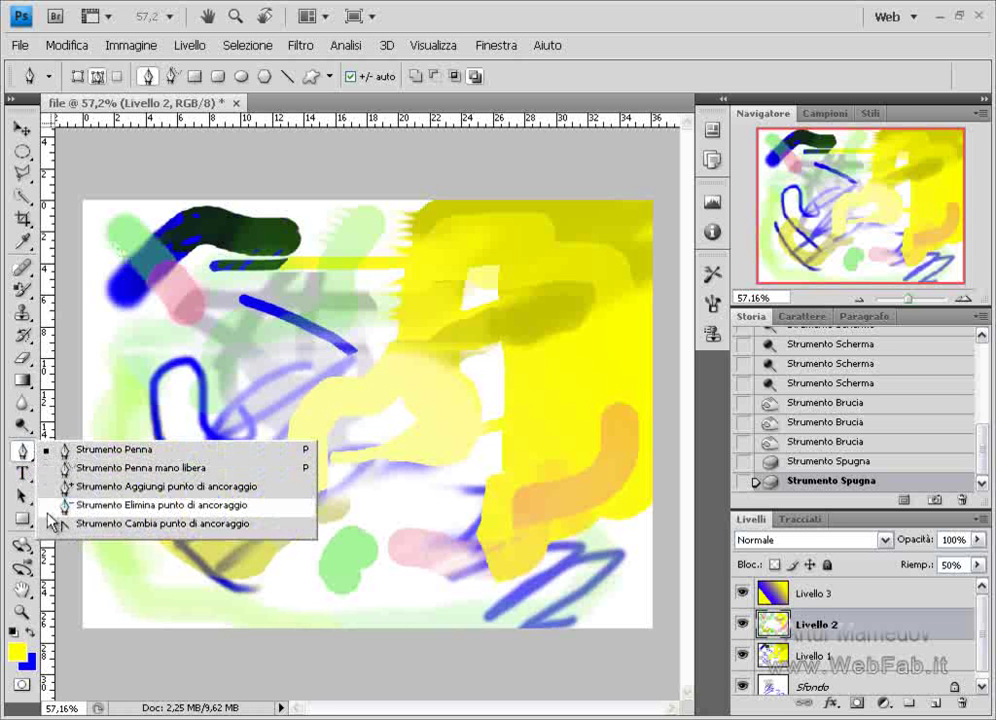
pyautogui.click(120, 451)
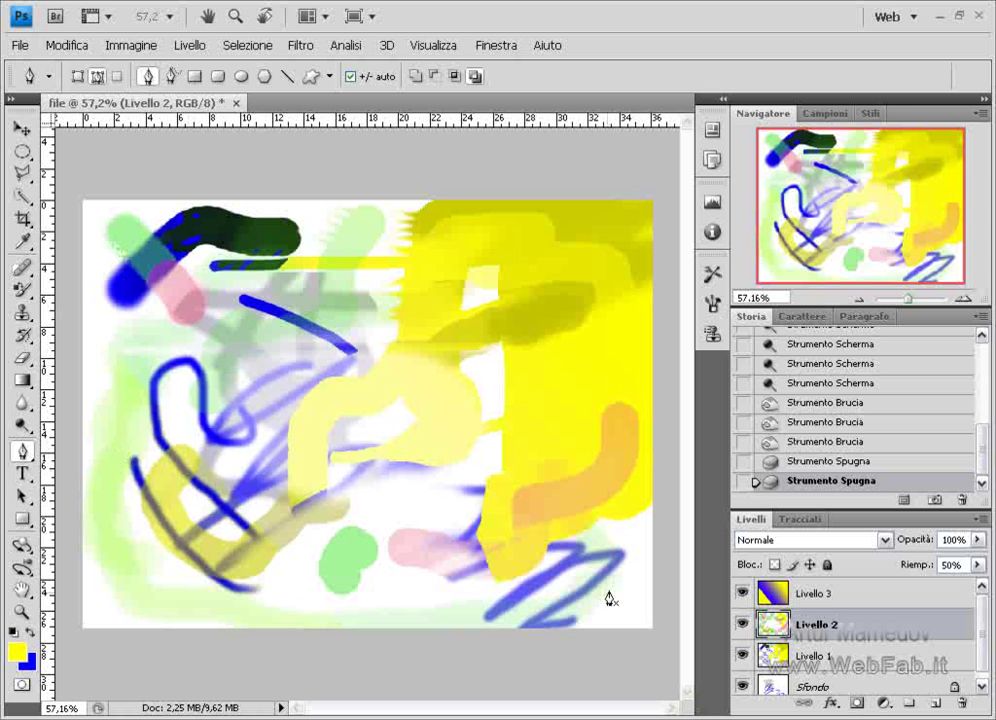
pyautogui.moveTo(985, 440); pyautogui.dragTo(985, 349)
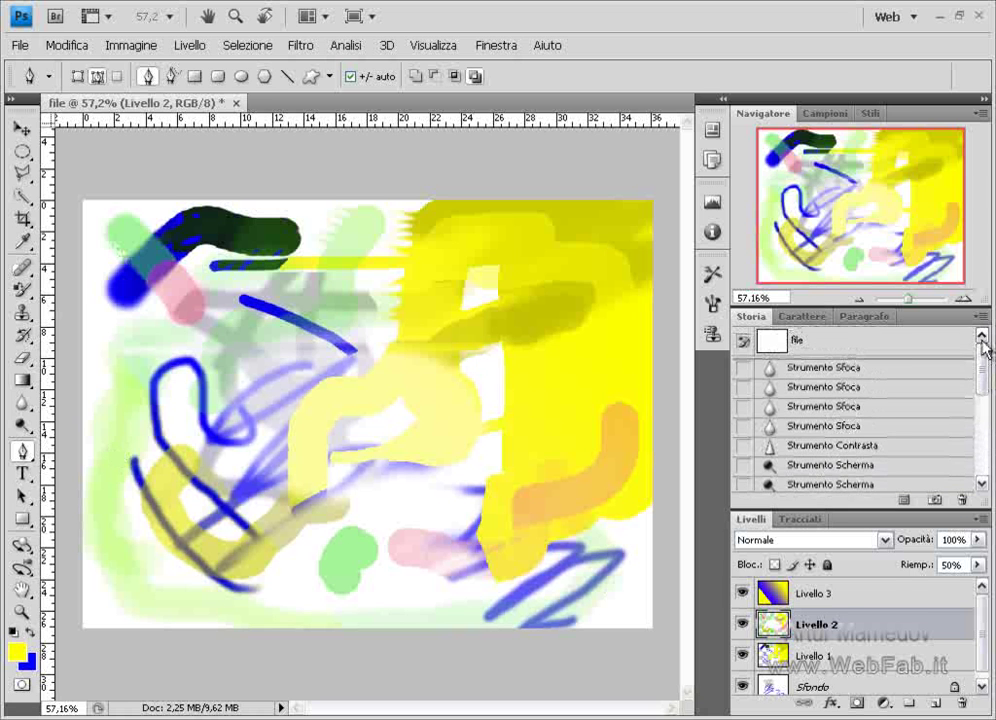
pyautogui.click(878, 345)
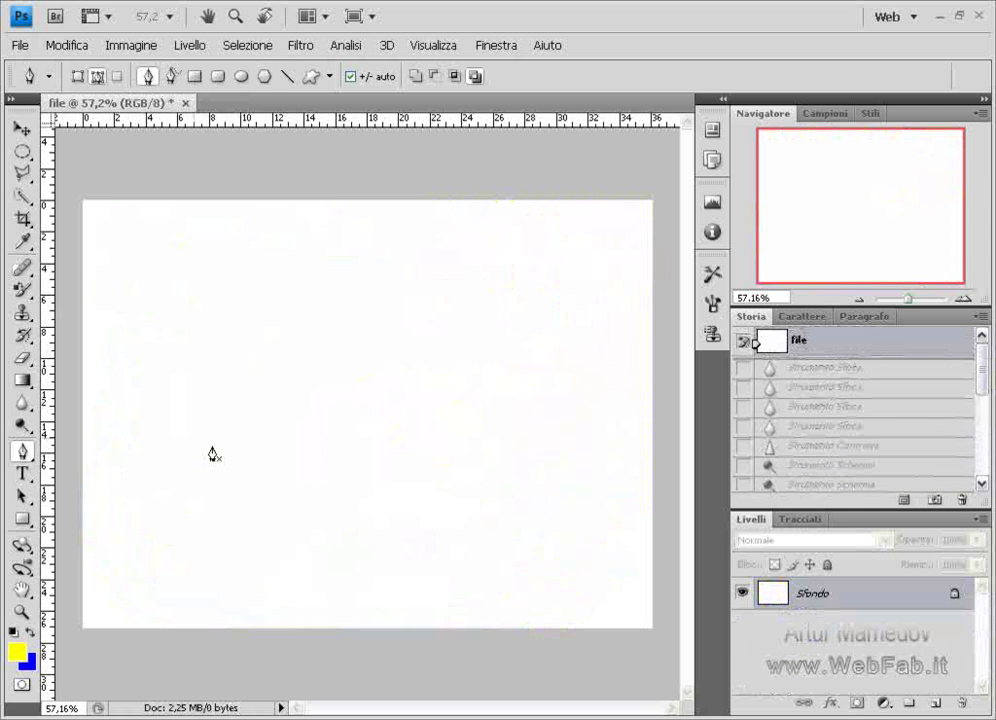
# Step: Add an empty Livello 1 and convert Sfondo into Livello 0
pyautogui.click(936, 703)
pyautogui.doubleClick(850, 624)
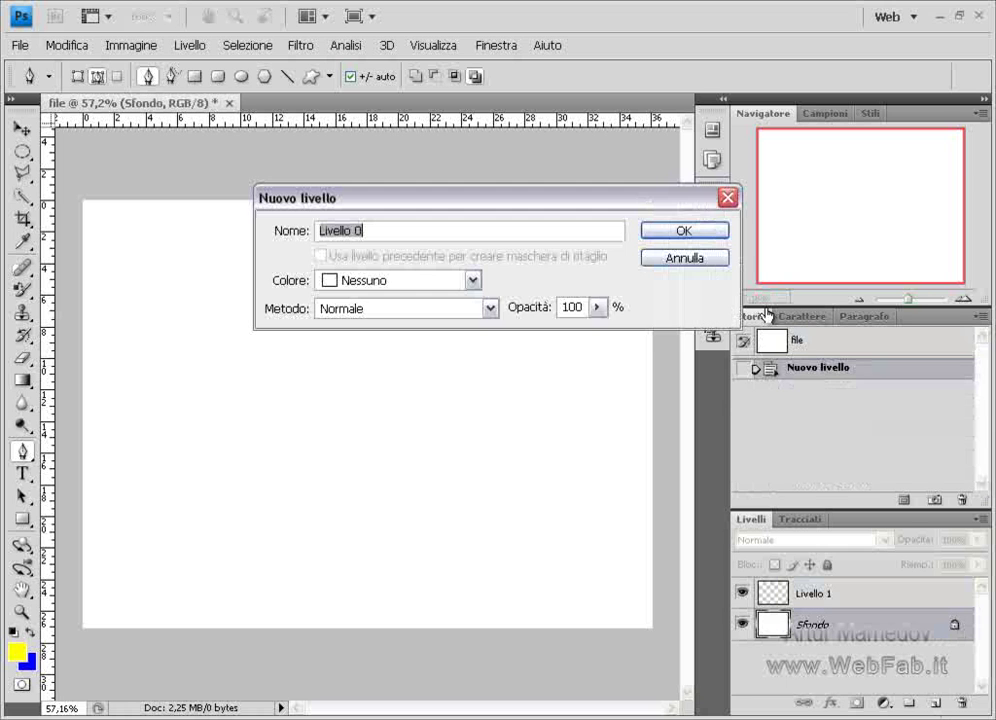
pyautogui.click(680, 233)
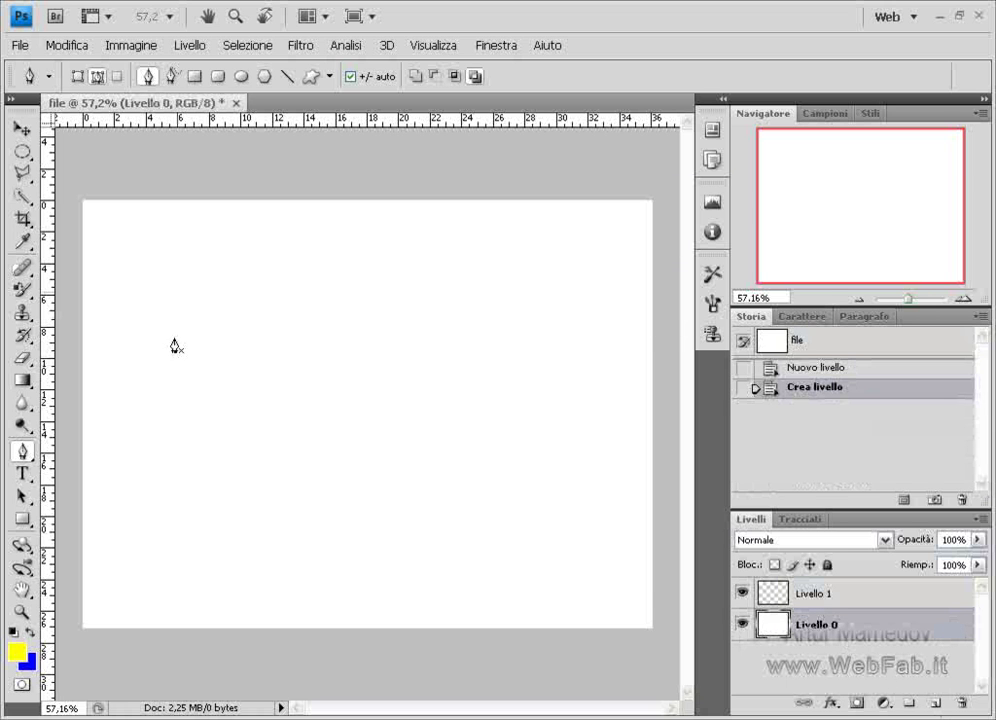
# Step: On Livello 1, draw a closed four-anchor slanted work path and show it in Tracciati
pyautogui.click(812, 598)
pyautogui.click(174, 455)
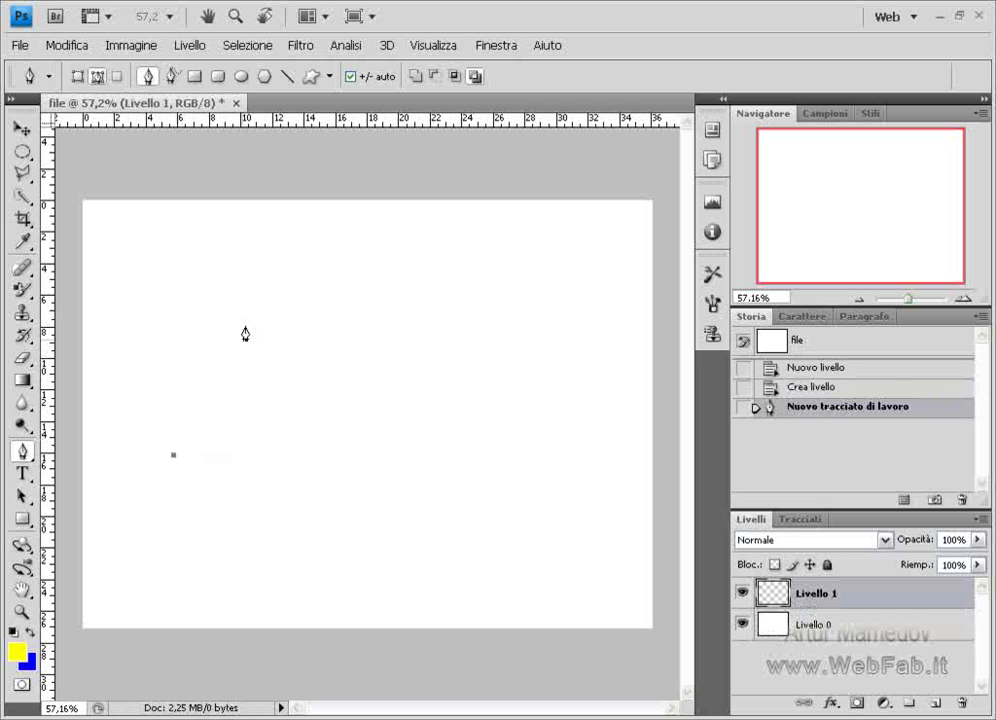
pyautogui.click(270, 297)
pyautogui.click(482, 347)
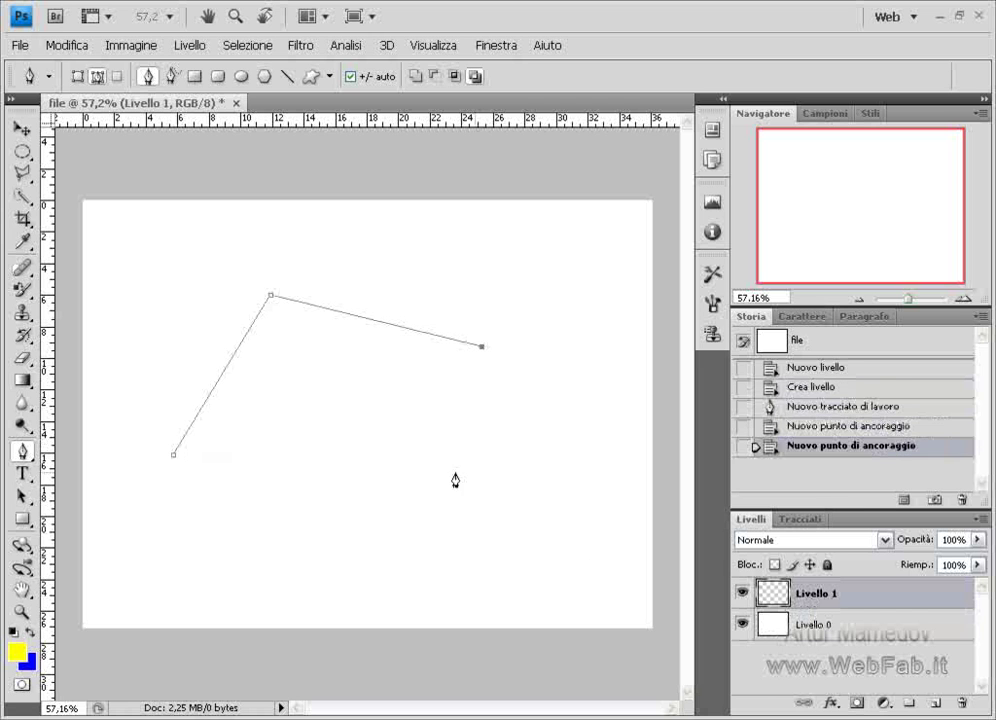
pyautogui.click(374, 522)
pyautogui.click(174, 457)
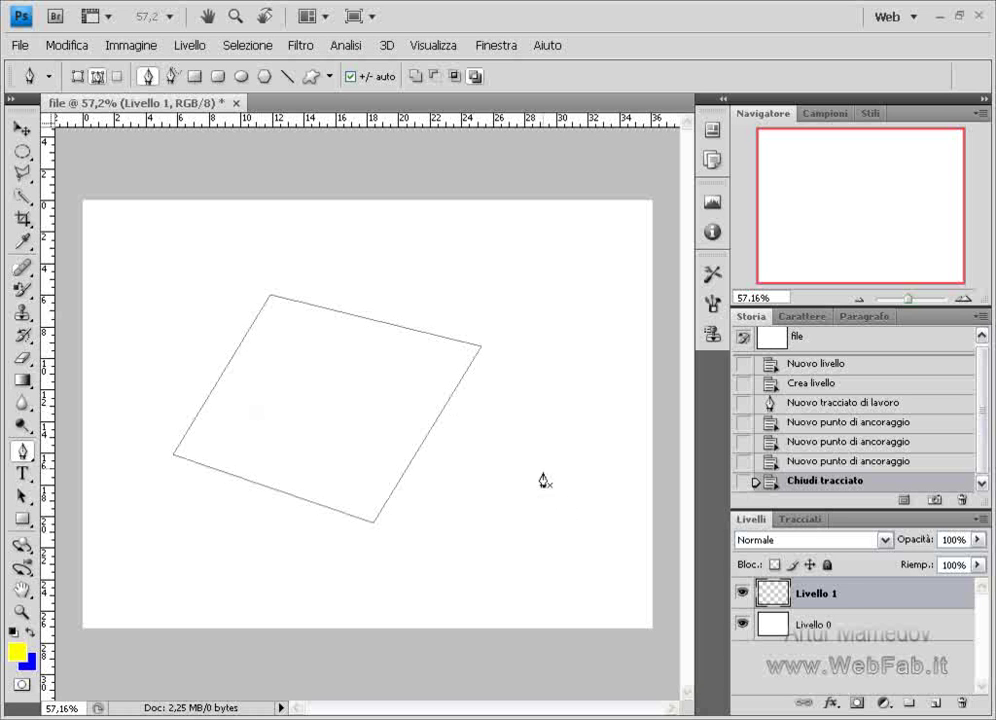
pyautogui.click(800, 520)
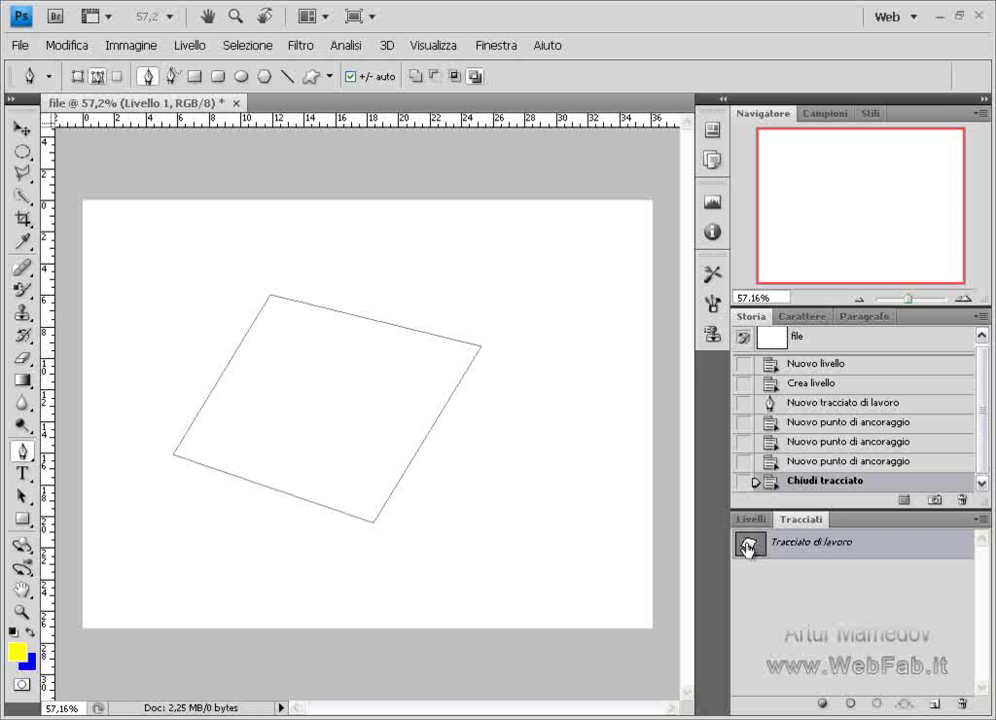
# Step: Select the regular Brush tool with the 9 px hard round preset
pyautogui.click(20, 289)
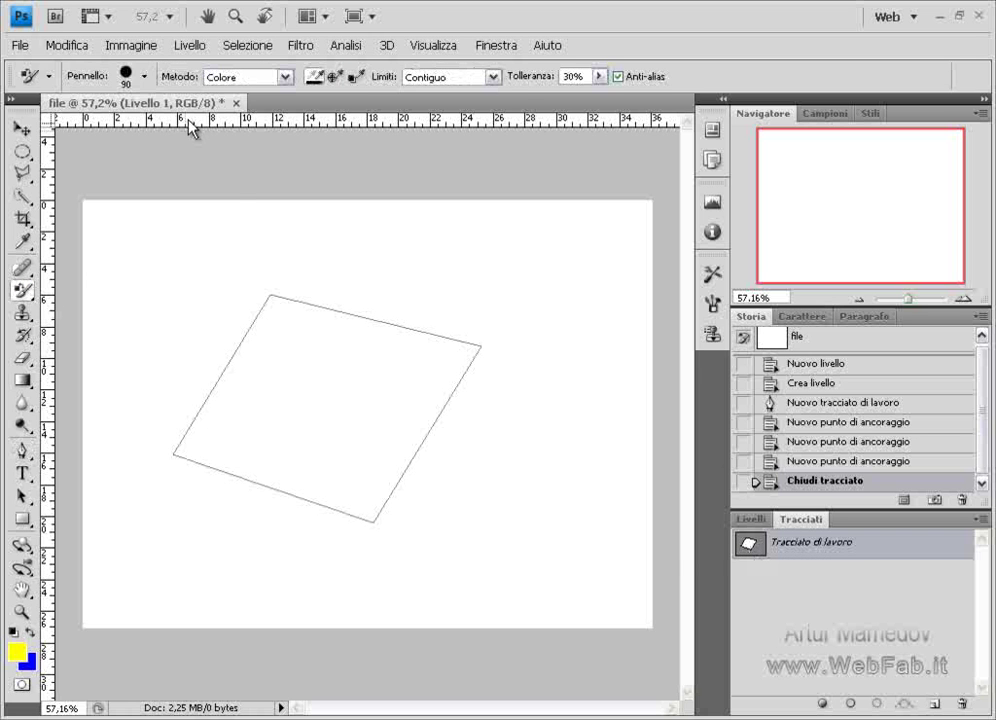
pyautogui.click(126, 76)
pyautogui.moveTo(123, 126)
pyautogui.mouseDown()
pyautogui.moveTo(109, 127)
pyautogui.moveTo(70, 333)
pyautogui.mouseUp()
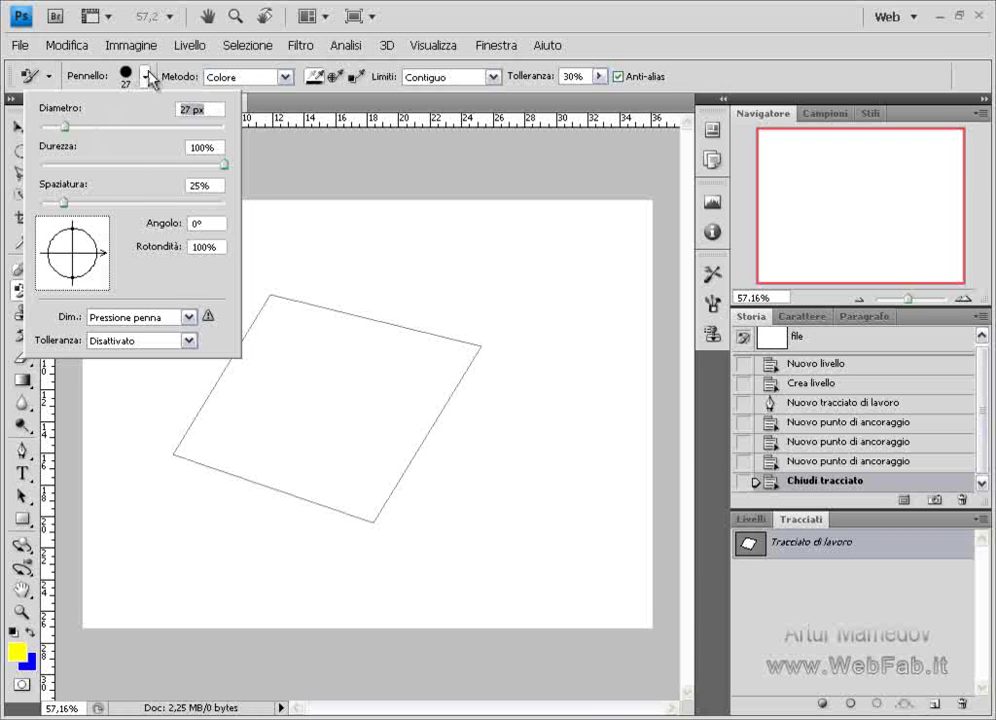
pyautogui.click(145, 76)
pyautogui.rightClick(21, 290)
pyautogui.click(125, 285)
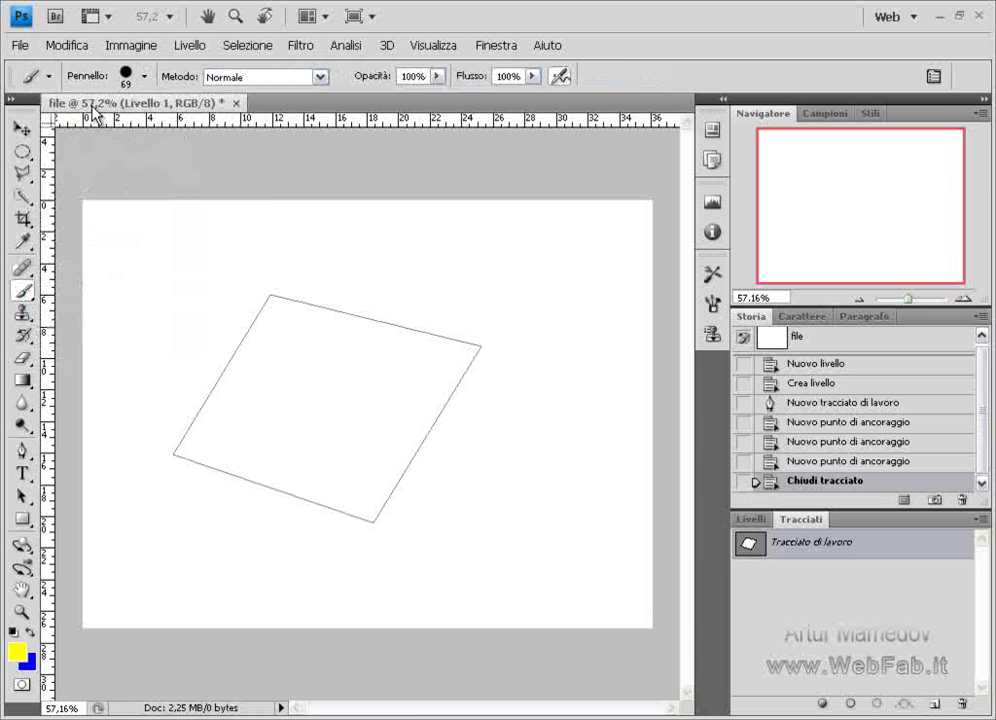
pyautogui.click(145, 77)
pyautogui.moveTo(97, 131); pyautogui.dragTo(60, 131)
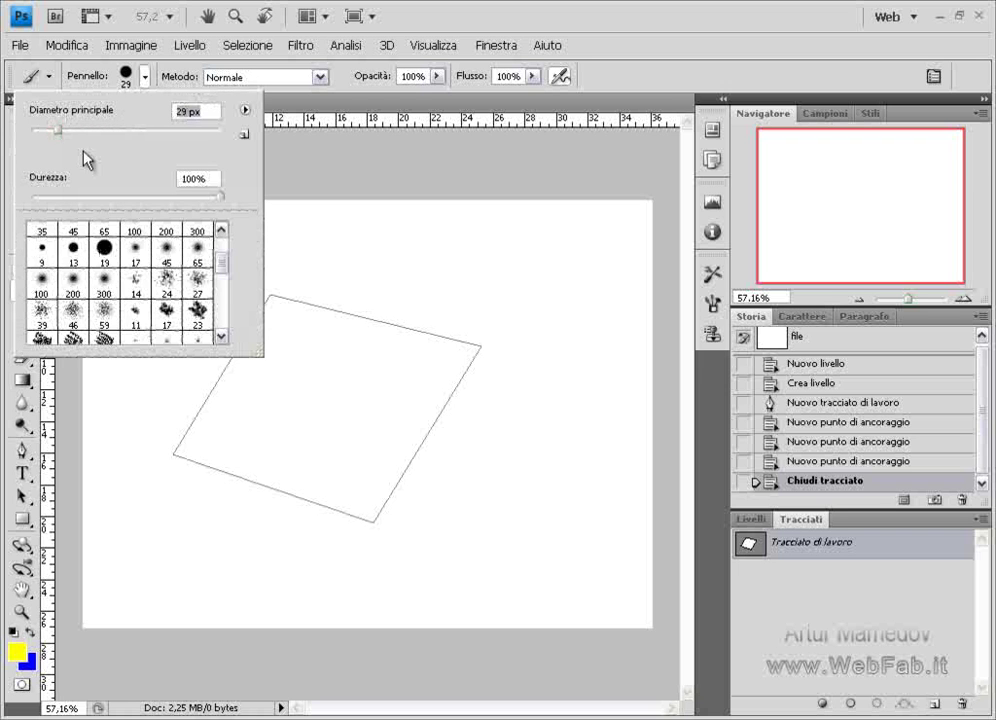
pyautogui.moveTo(222, 268); pyautogui.dragTo(222, 247)
pyautogui.click(134, 240)
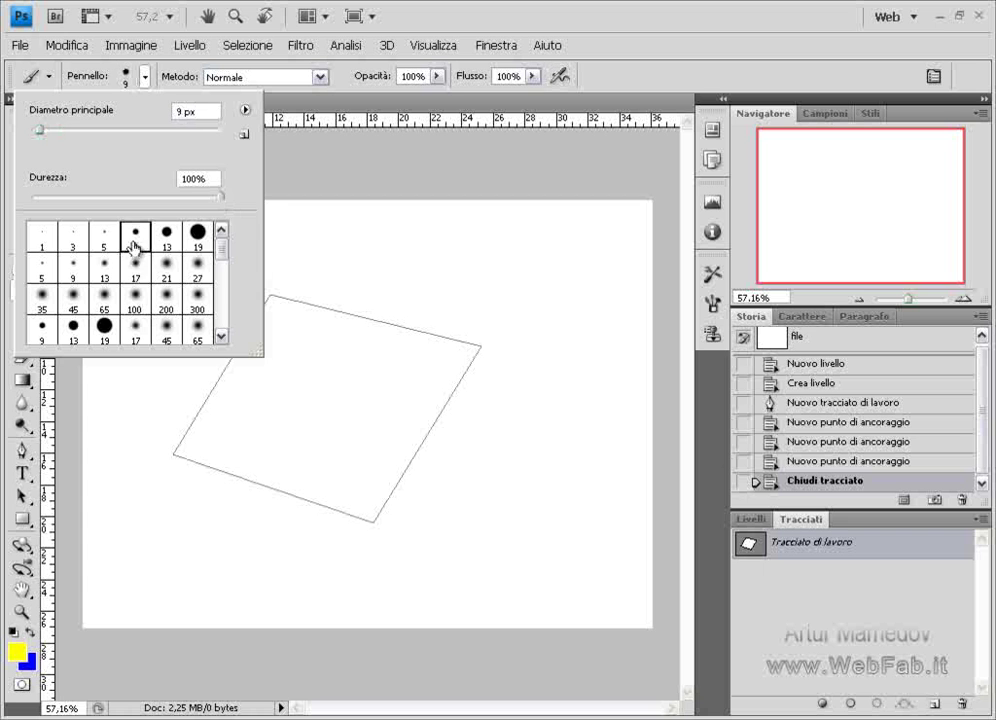
# Step: Set the foreground colour to pure green 00ff00
pyautogui.click(16, 651)
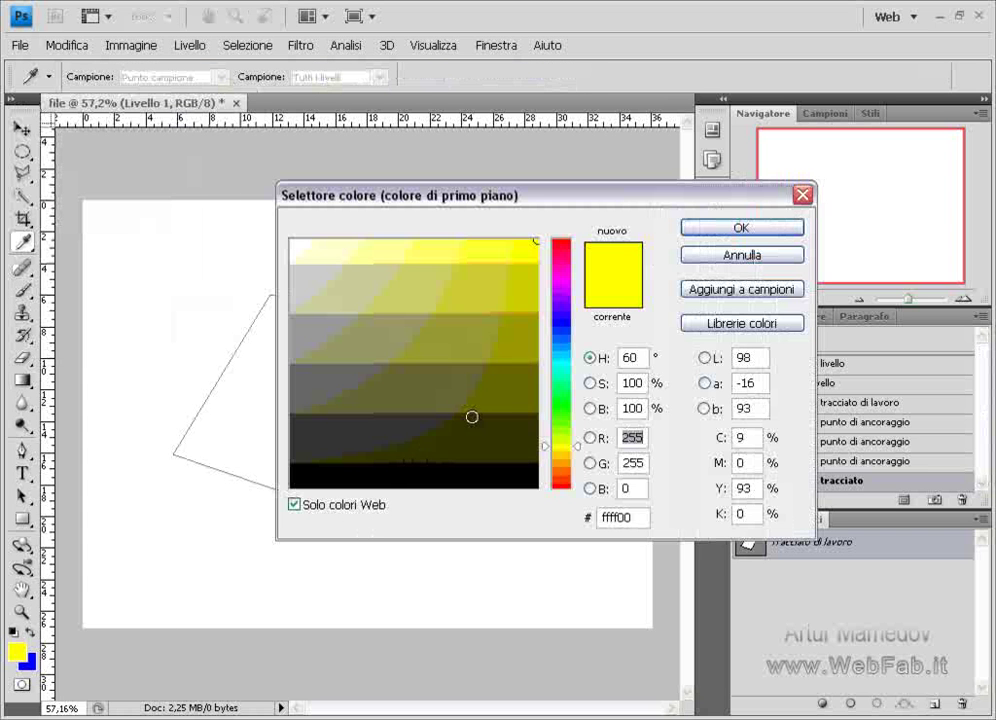
pyautogui.click(561, 404)
pyautogui.click(712, 230)
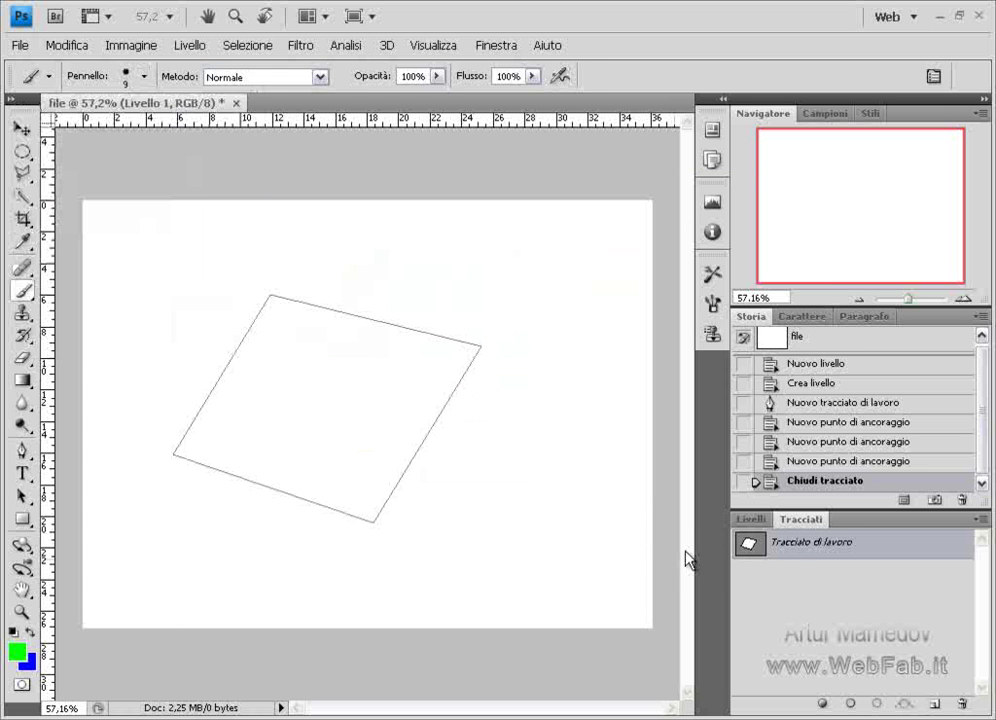
pyautogui.rightClick(750, 547)
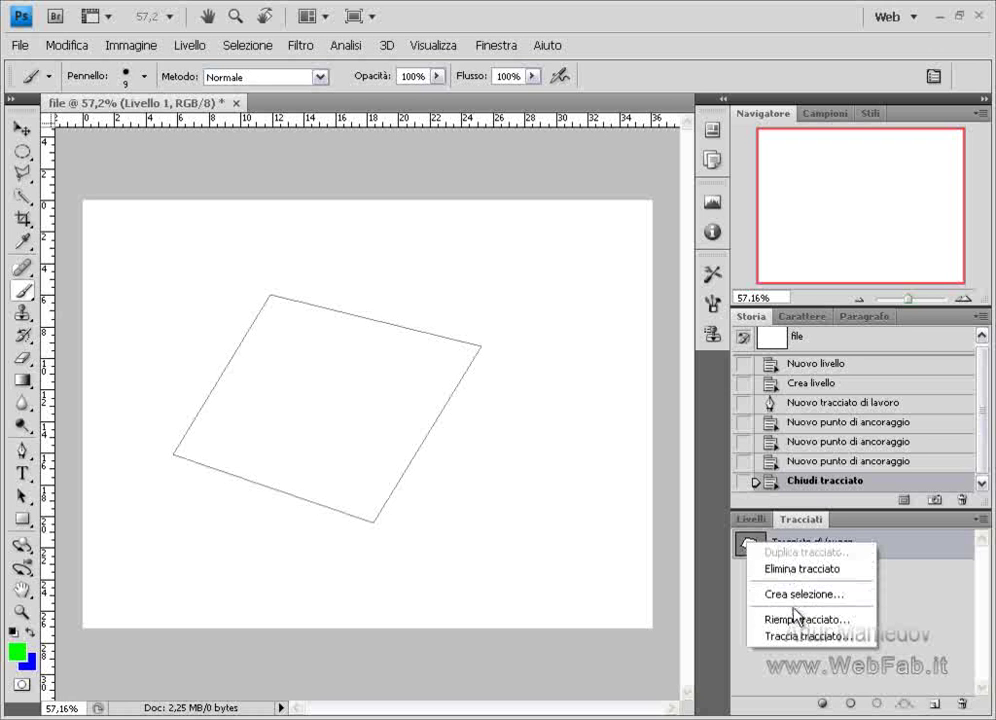
pyautogui.click(796, 637)
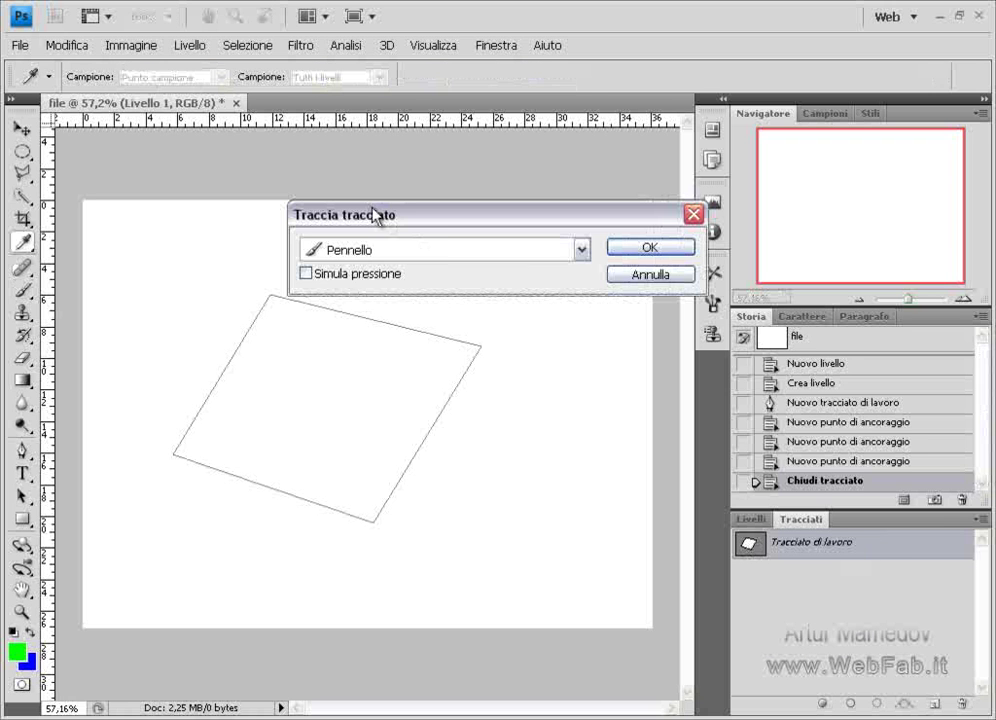
pyautogui.click(650, 248)
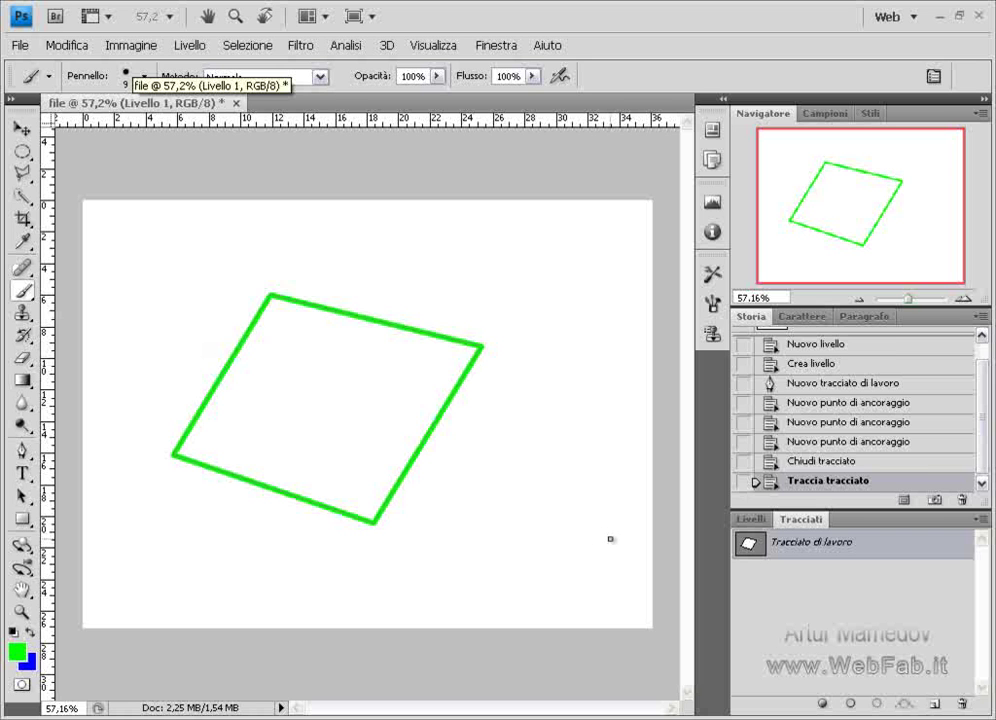
pyautogui.hotkey('ctrl', 'z')
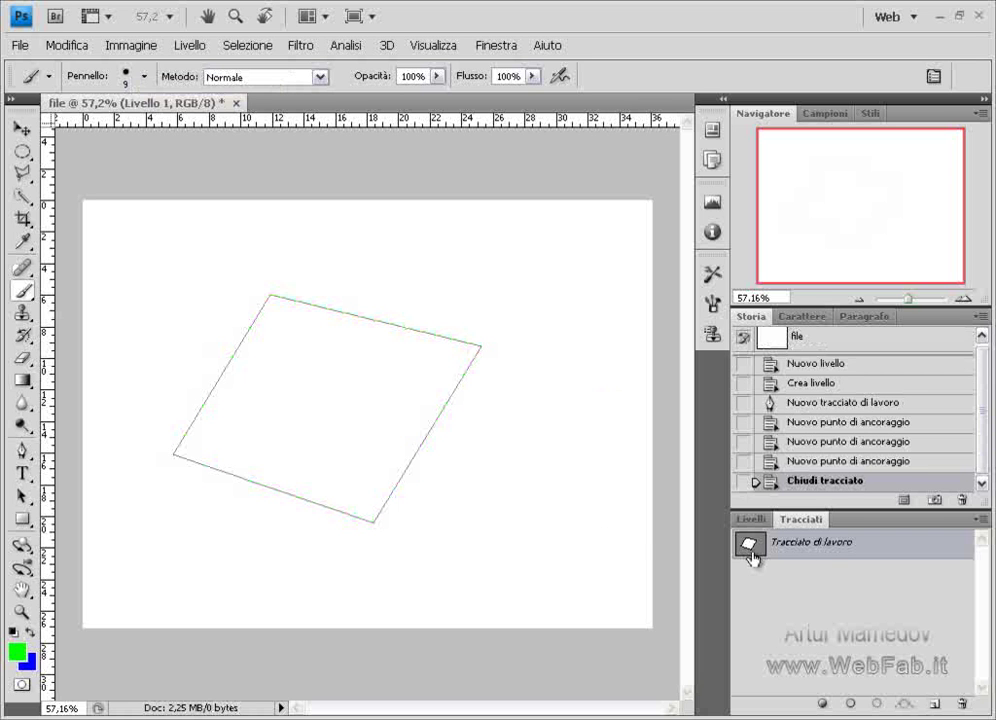
# Step: Fill the work path with red FF0000 using a 10-pixel feather radius
pyautogui.rightClick(752, 557)
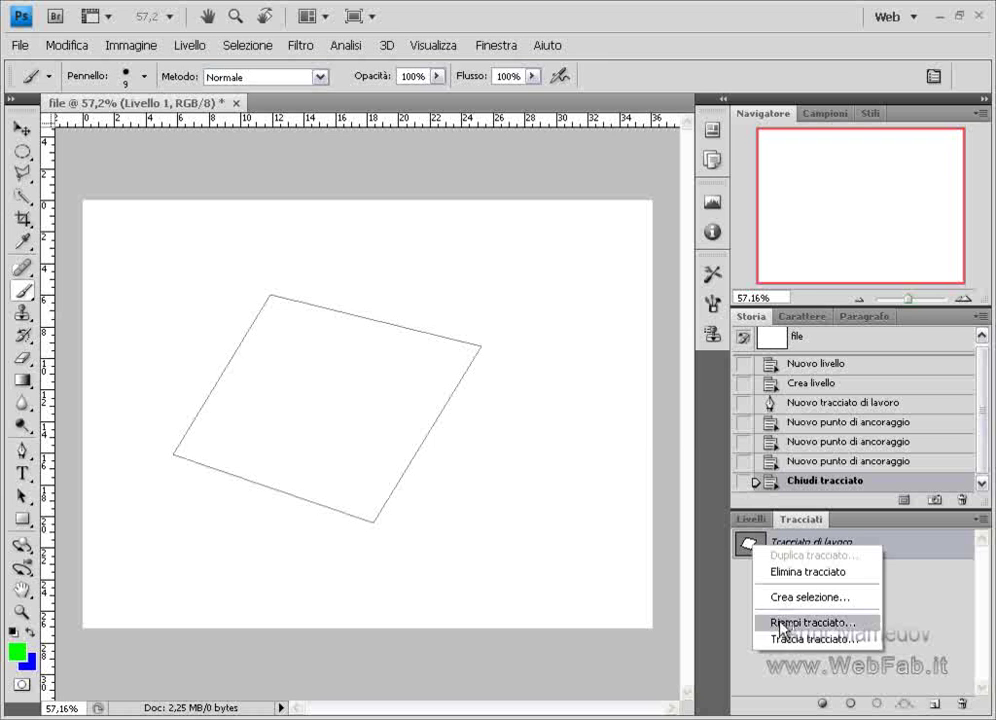
pyautogui.click(762, 625)
pyautogui.click(540, 194)
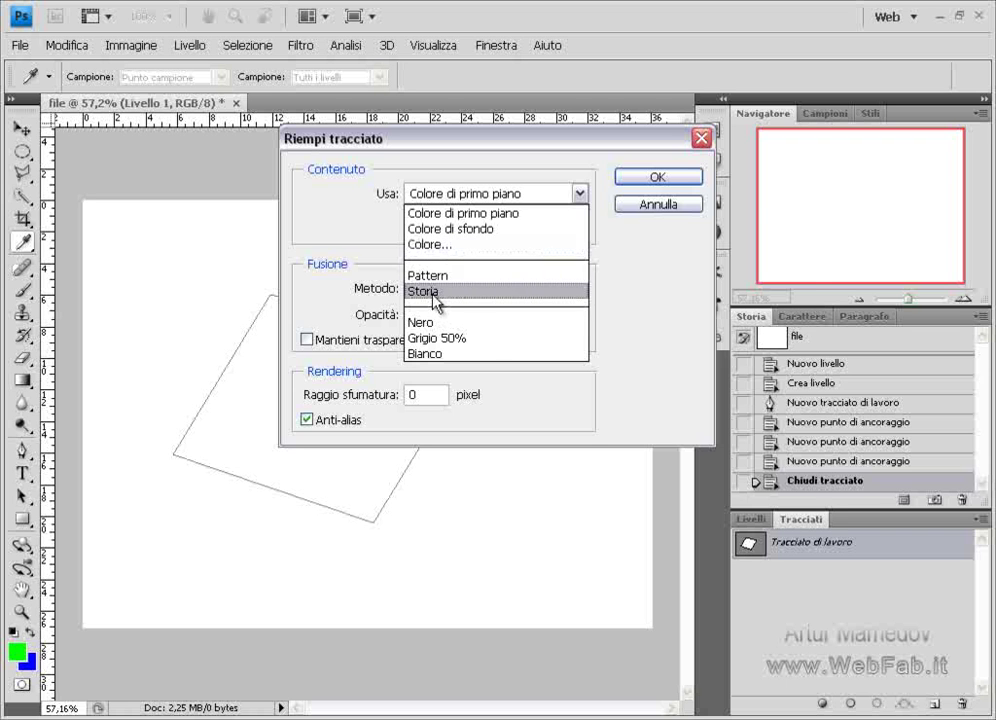
pyautogui.click(437, 244)
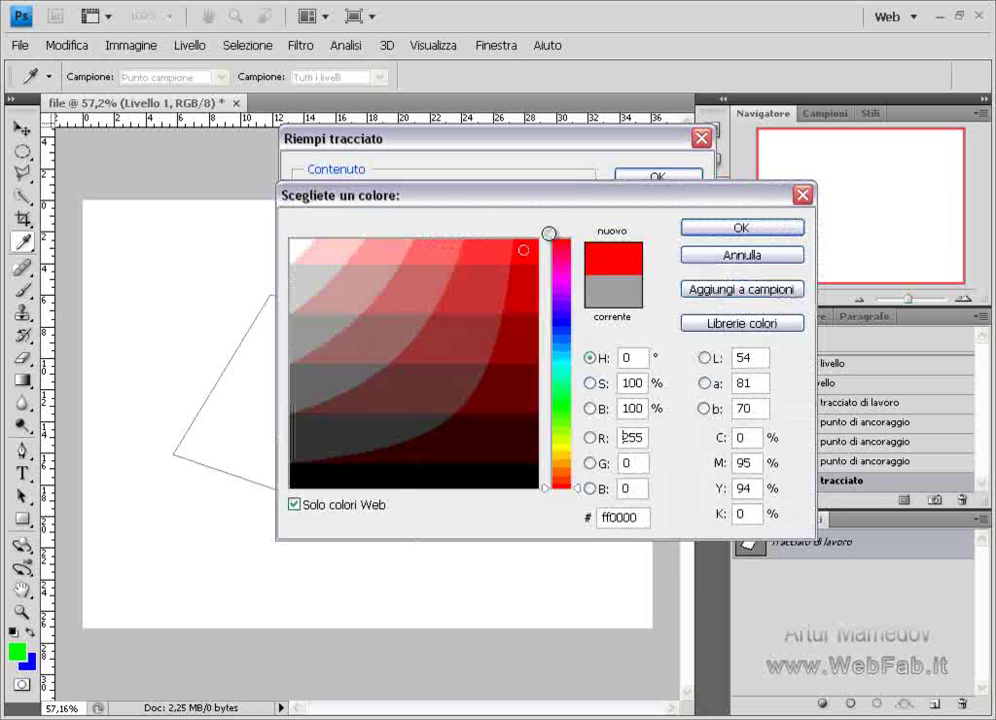
pyautogui.click(710, 227)
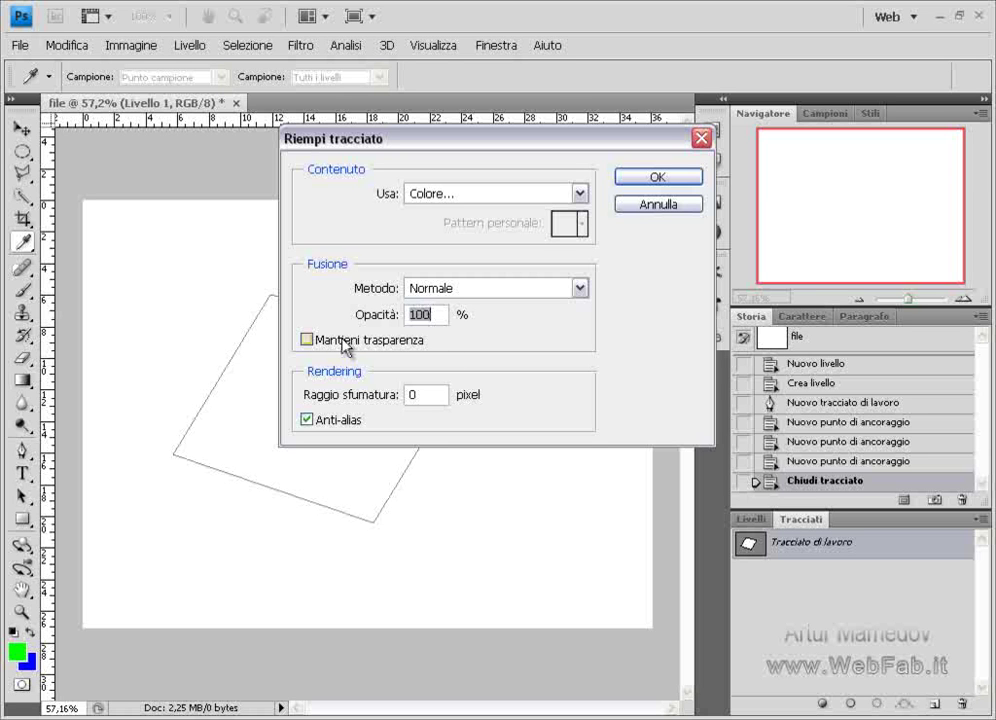
pyautogui.click(418, 394)
pyautogui.write('10')
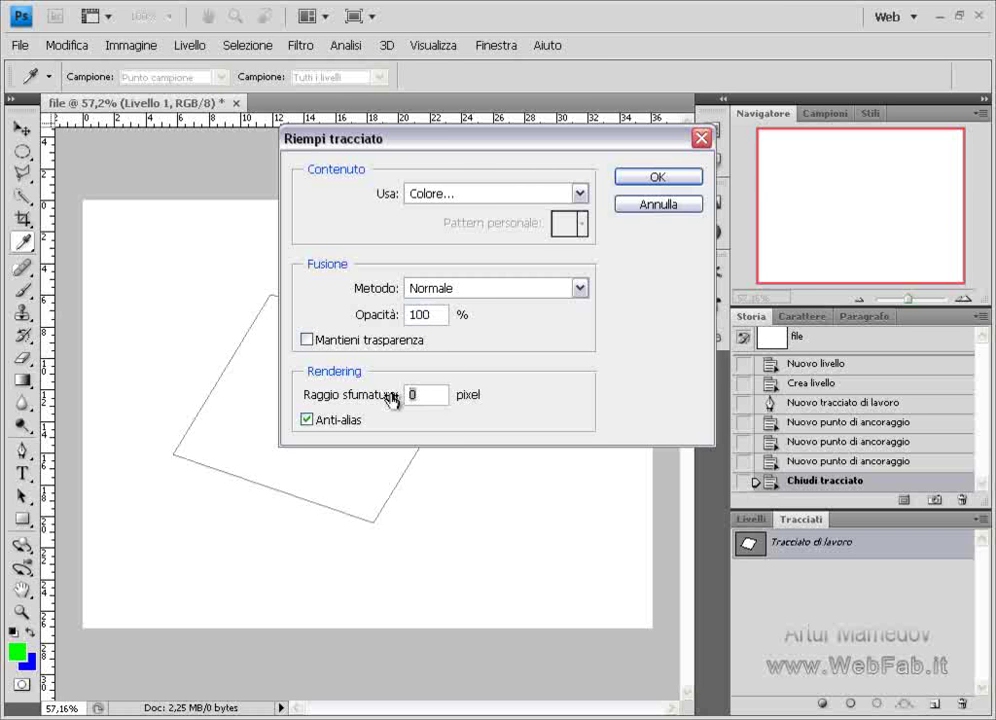
pyautogui.click(648, 176)
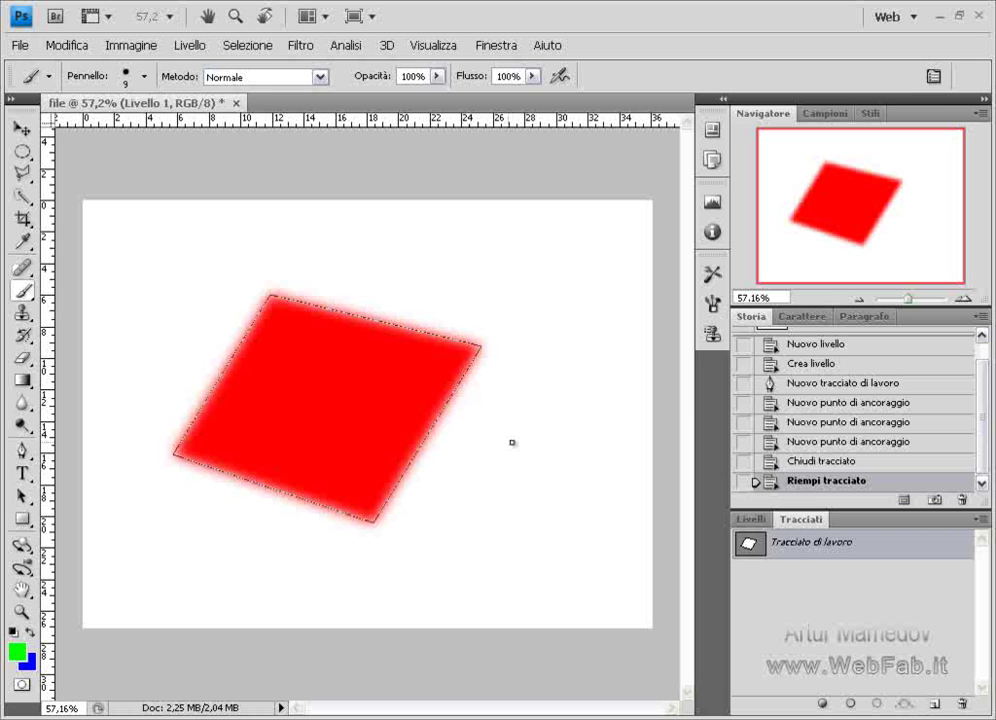
# Step: Hide the red shape's Livello 1 and add a new empty Livello 2
pyautogui.click(755, 520)
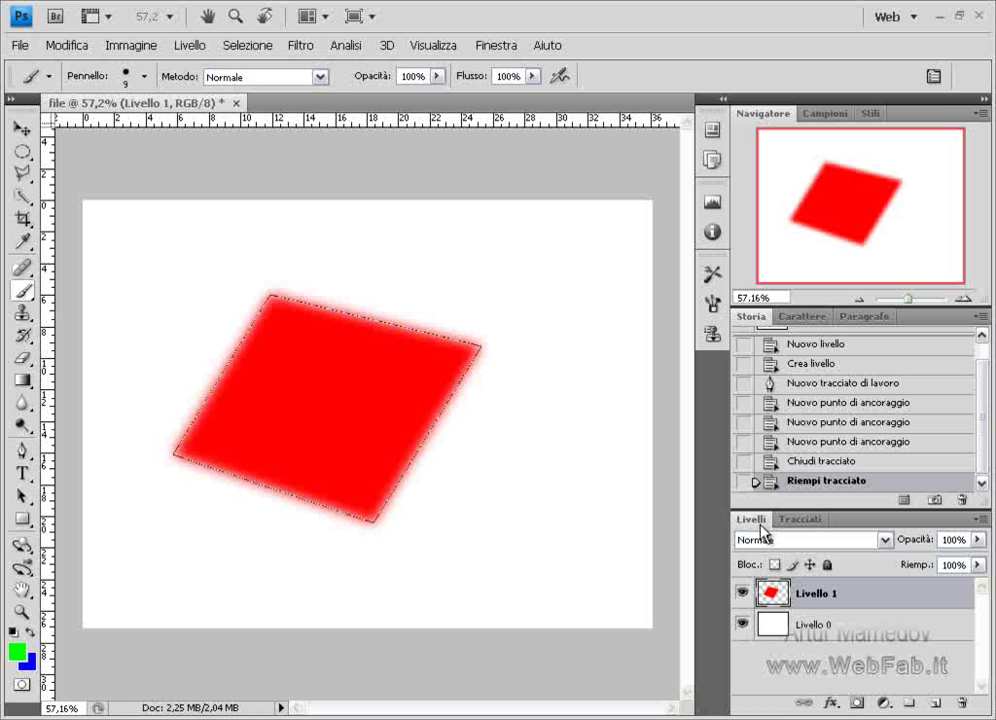
pyautogui.click(742, 593)
pyautogui.click(936, 703)
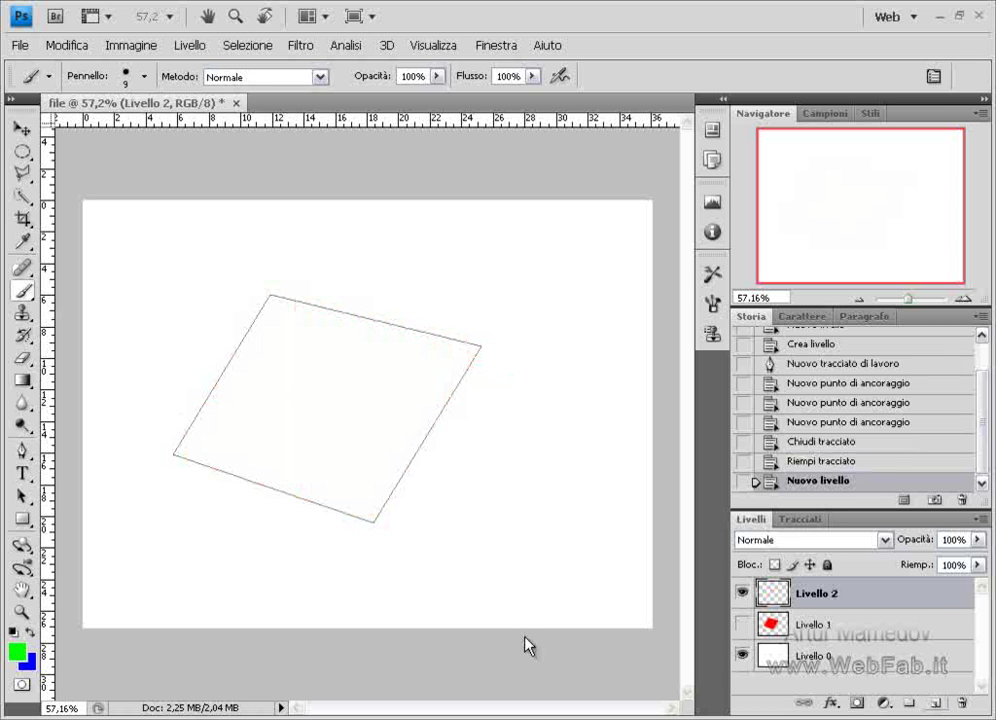
# Step: Draw a small rectangle path near the top-left with Strumento Rettangolo
pyautogui.click(21, 518)
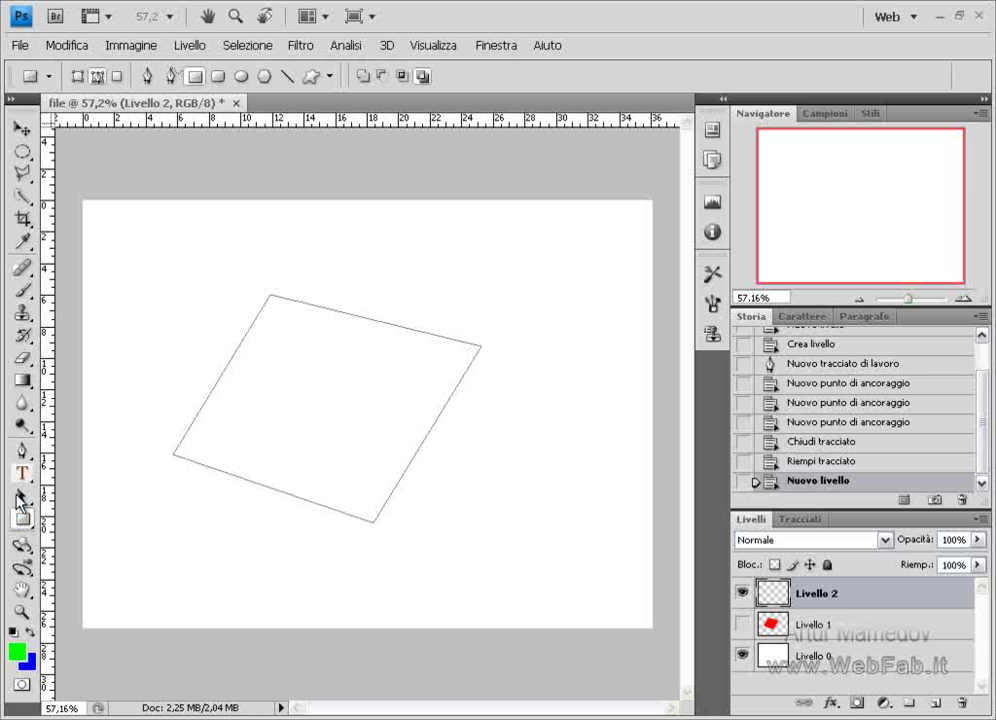
pyautogui.click(21, 518)
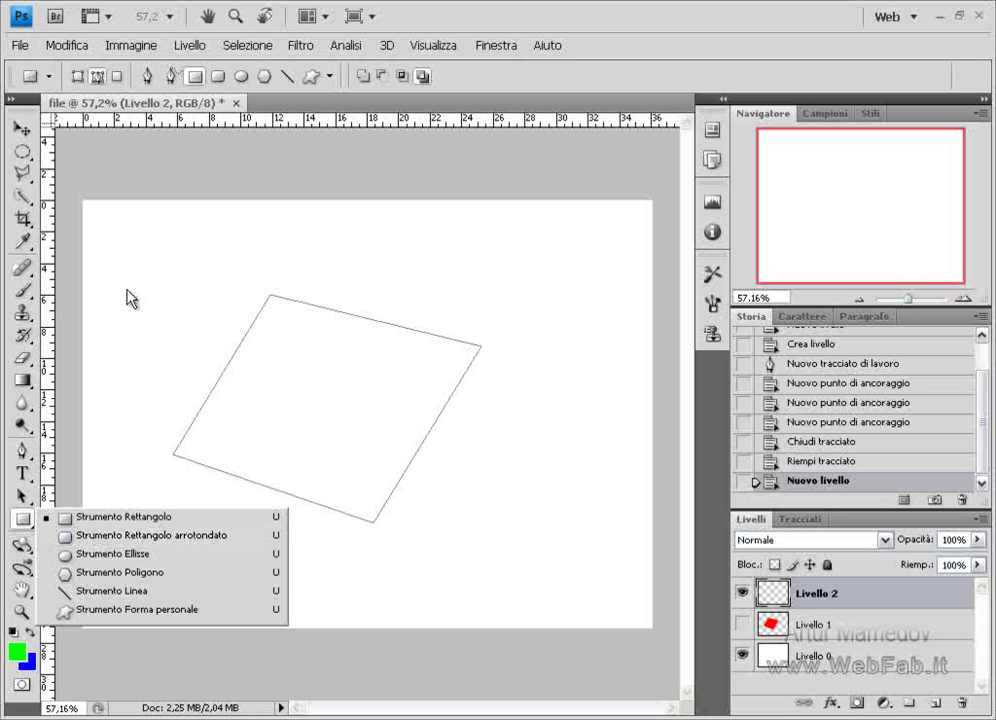
pyautogui.click(136, 245)
pyautogui.moveTo(132, 230); pyautogui.dragTo(238, 290)
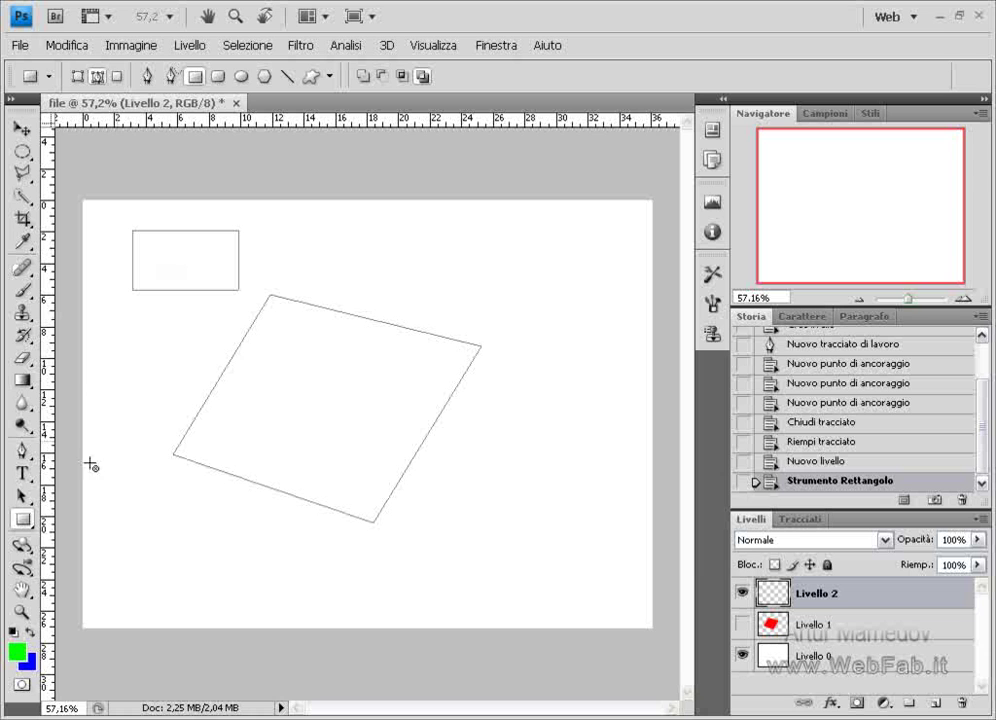
# Step: Draw a wide green bar and a tall green block forming a T as shape layers, then remove Forma 2
pyautogui.click(78, 77)
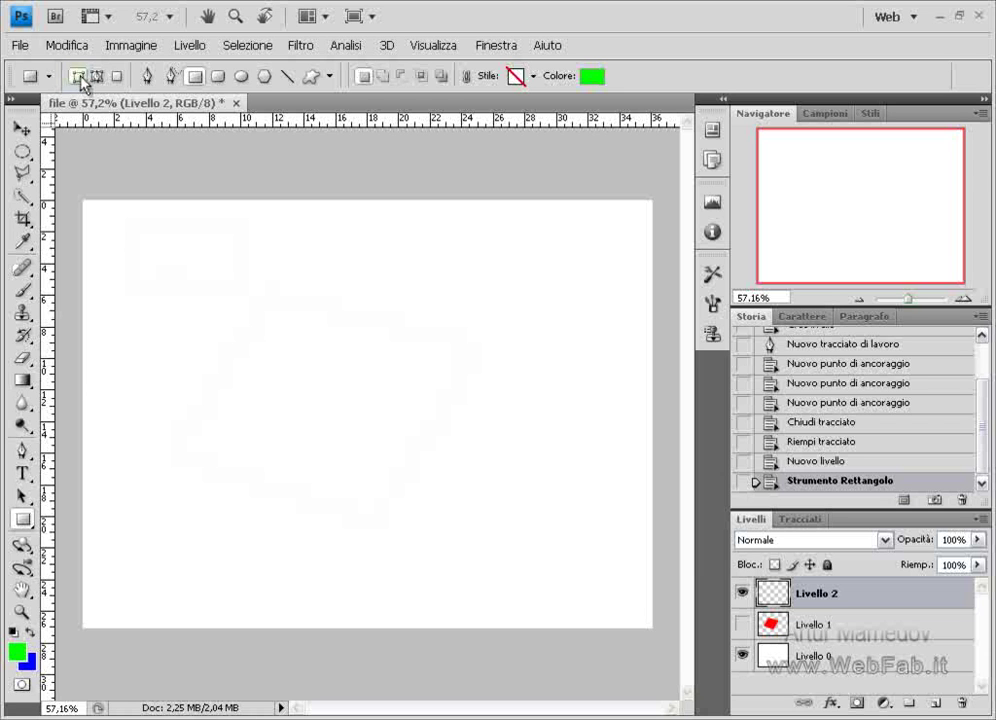
pyautogui.moveTo(116, 254); pyautogui.dragTo(613, 338)
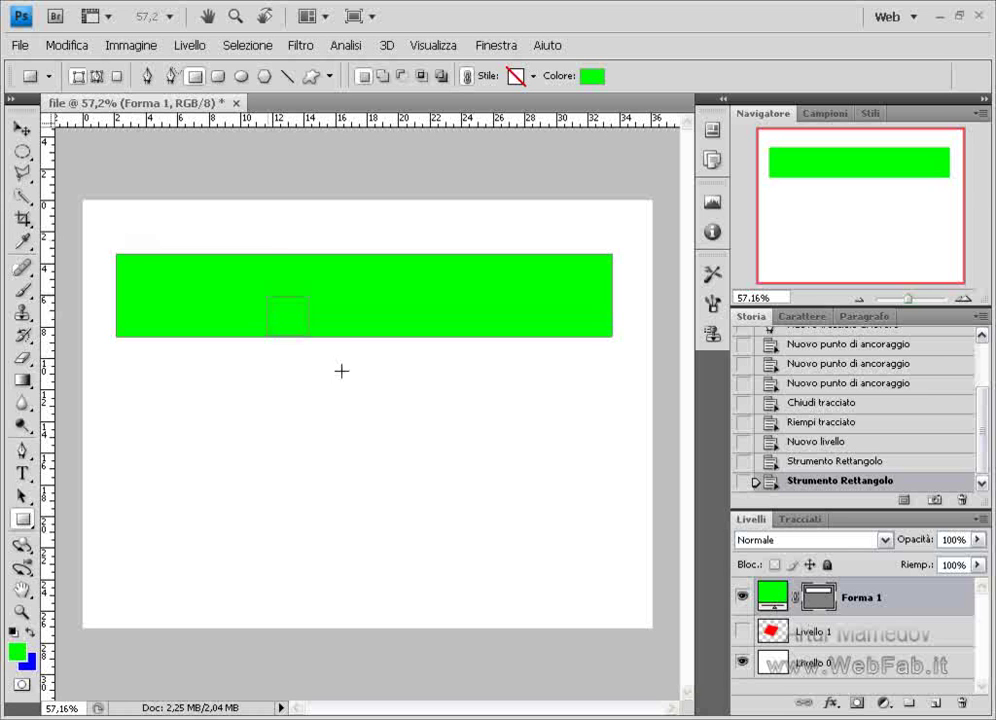
pyautogui.moveTo(341, 371); pyautogui.dragTo(481, 566)
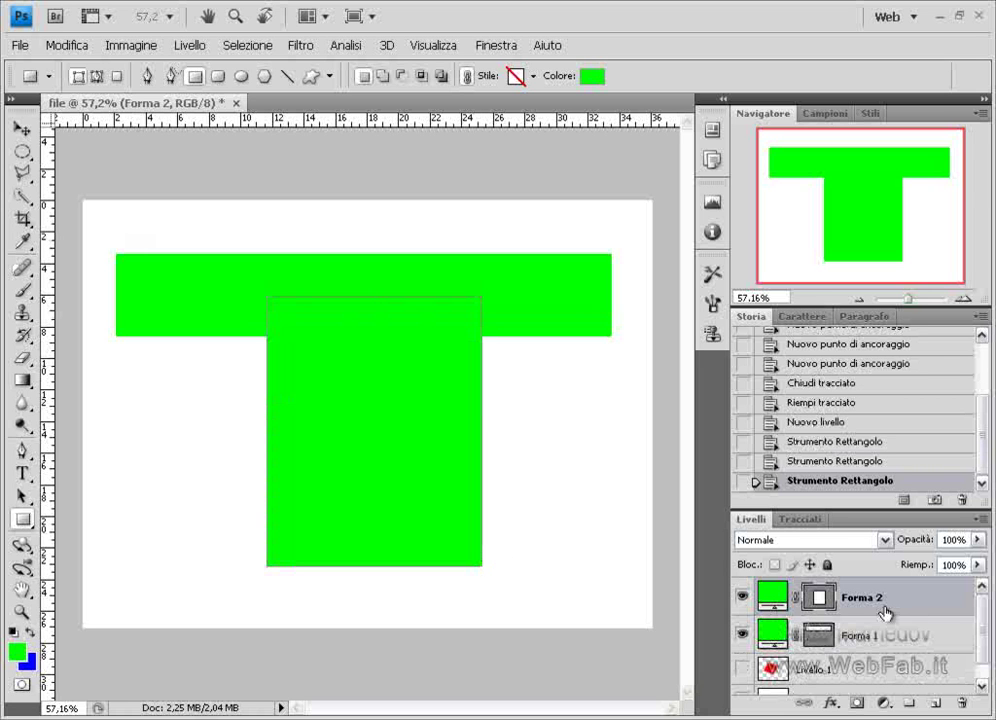
pyautogui.moveTo(827, 598); pyautogui.dragTo(965, 703)
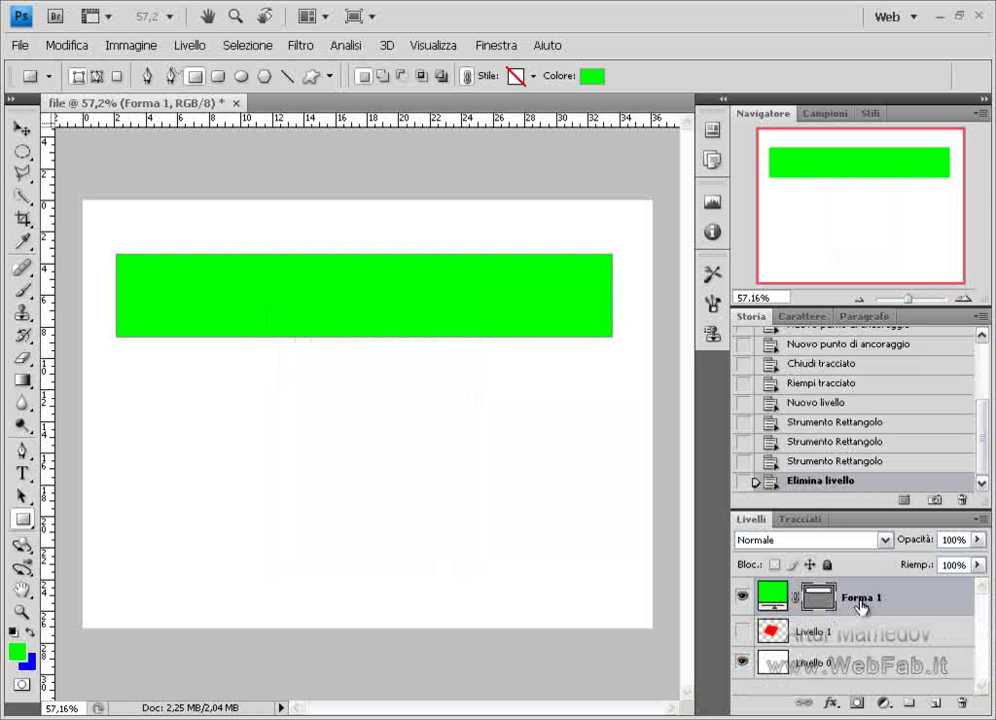
# Step: Apply the green-framed preset style to the green bar on Forma 1
pyautogui.click(534, 77)
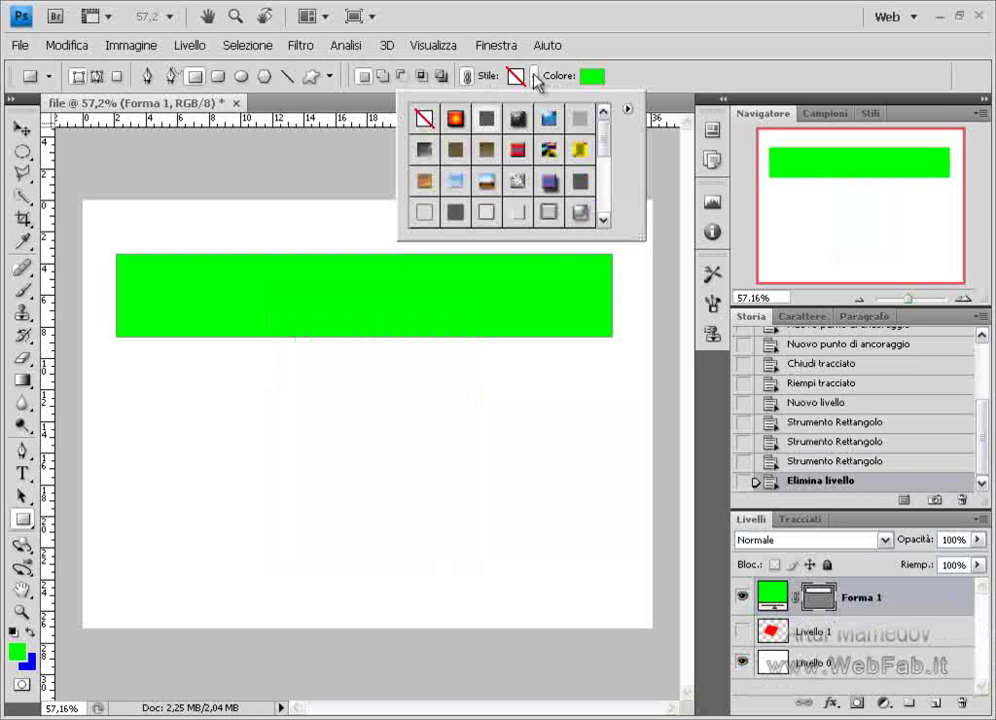
pyautogui.moveTo(603, 138); pyautogui.dragTo(604, 222)
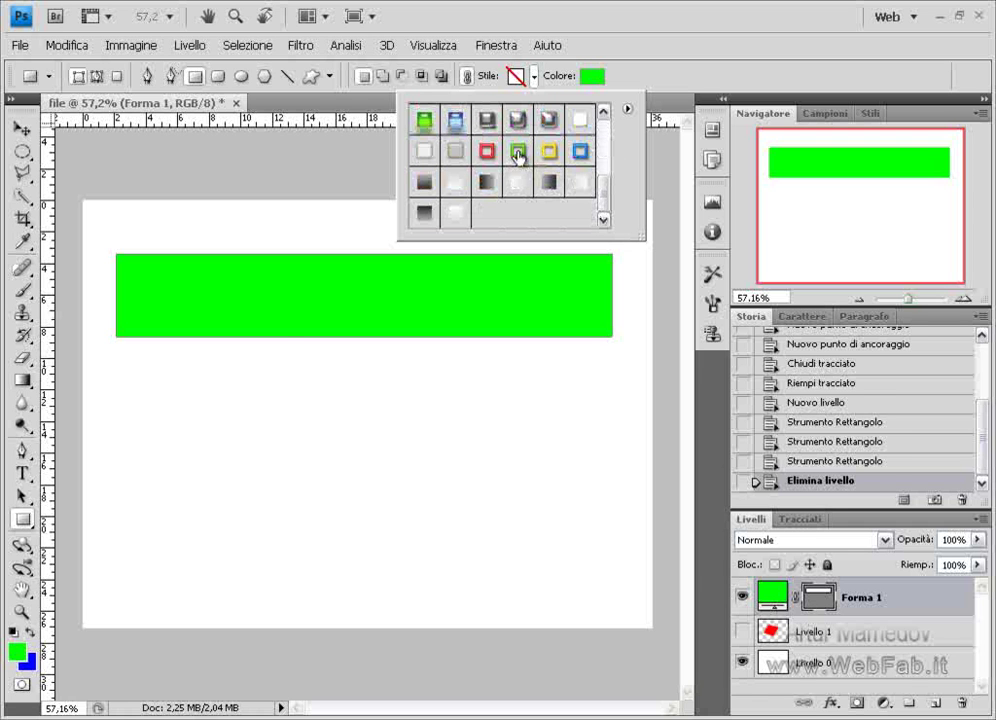
pyautogui.click(518, 153)
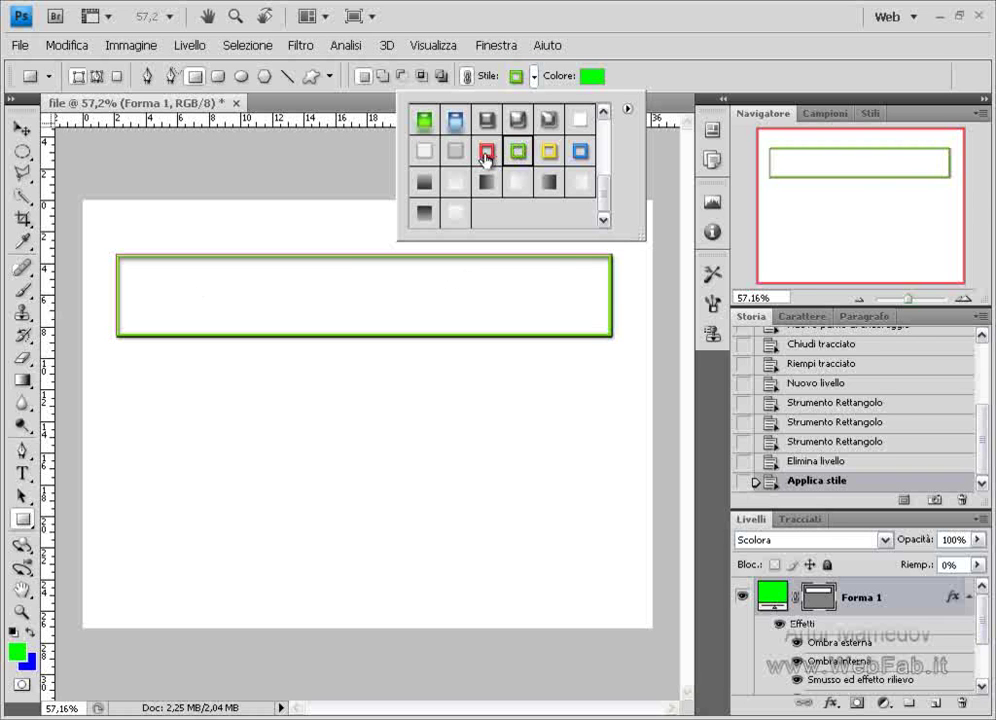
pyautogui.click(868, 127)
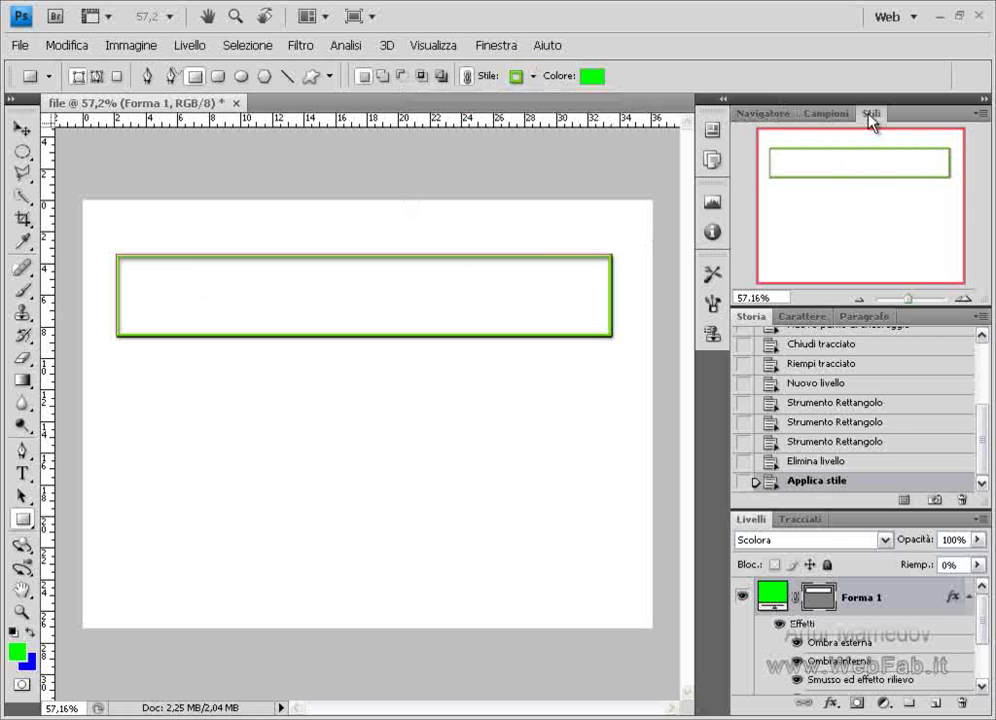
# Step: Show the Stili styles panel and bring the preset style picker back up
pyautogui.click(872, 120)
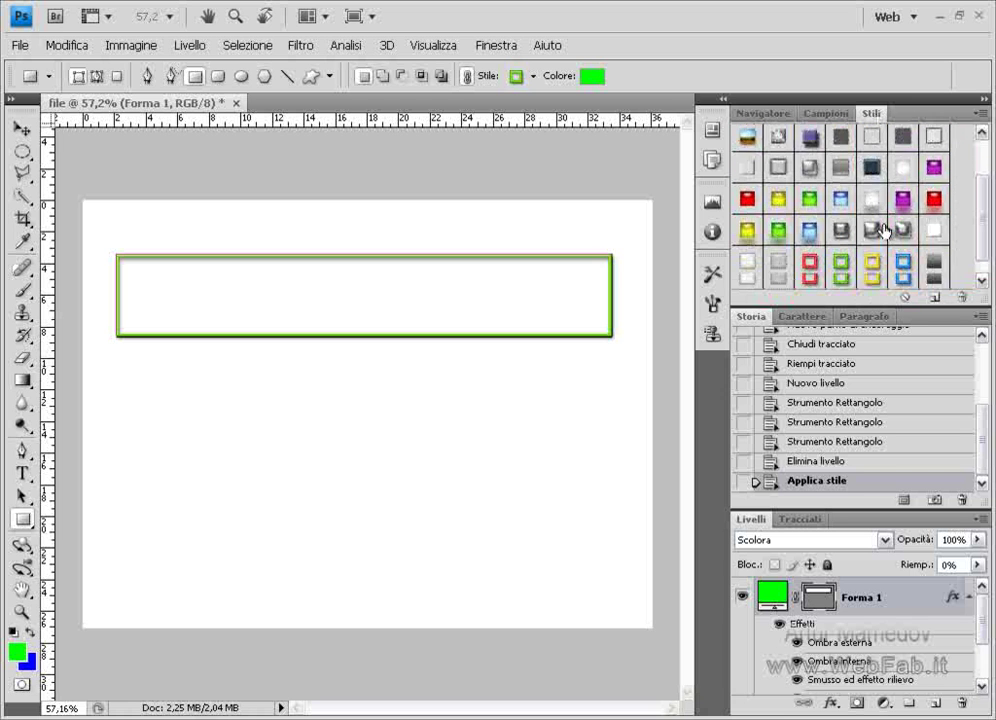
pyautogui.scroll(-2, 878, 220)
pyautogui.click(534, 77)
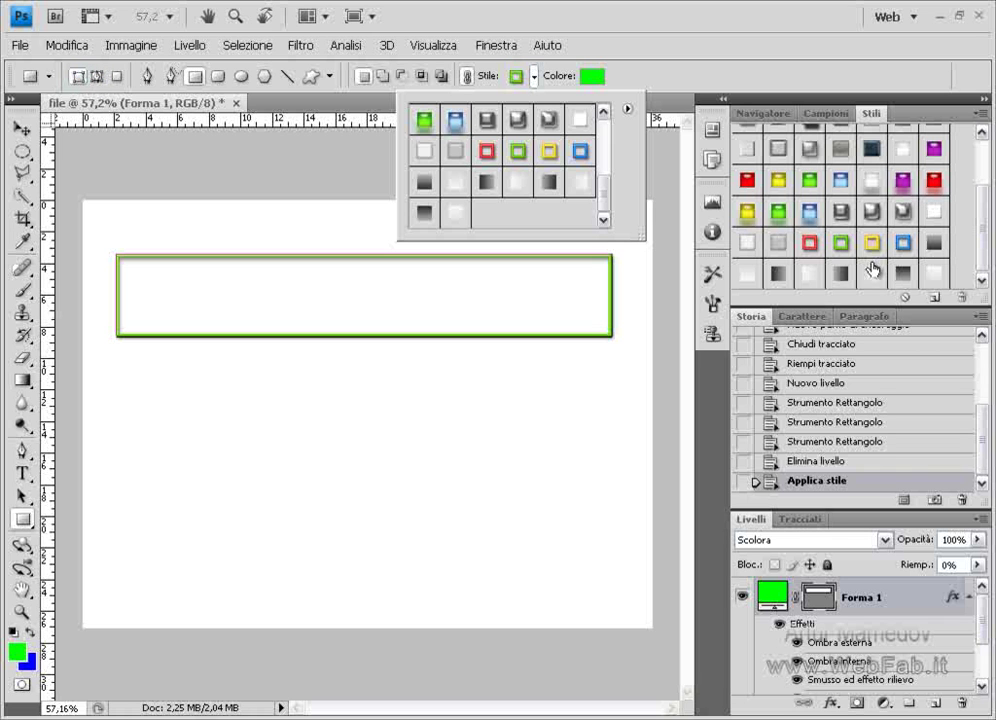
# Step: Start loading the Stili Web style set, then cancel replacing the current styles
pyautogui.click(979, 122)
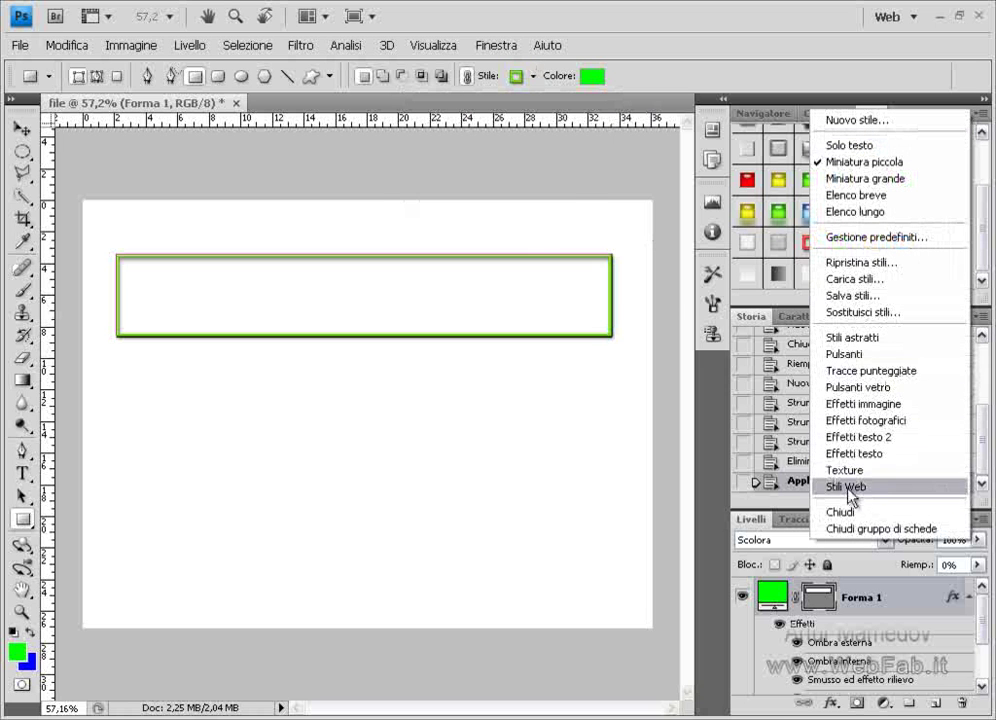
pyautogui.click(848, 488)
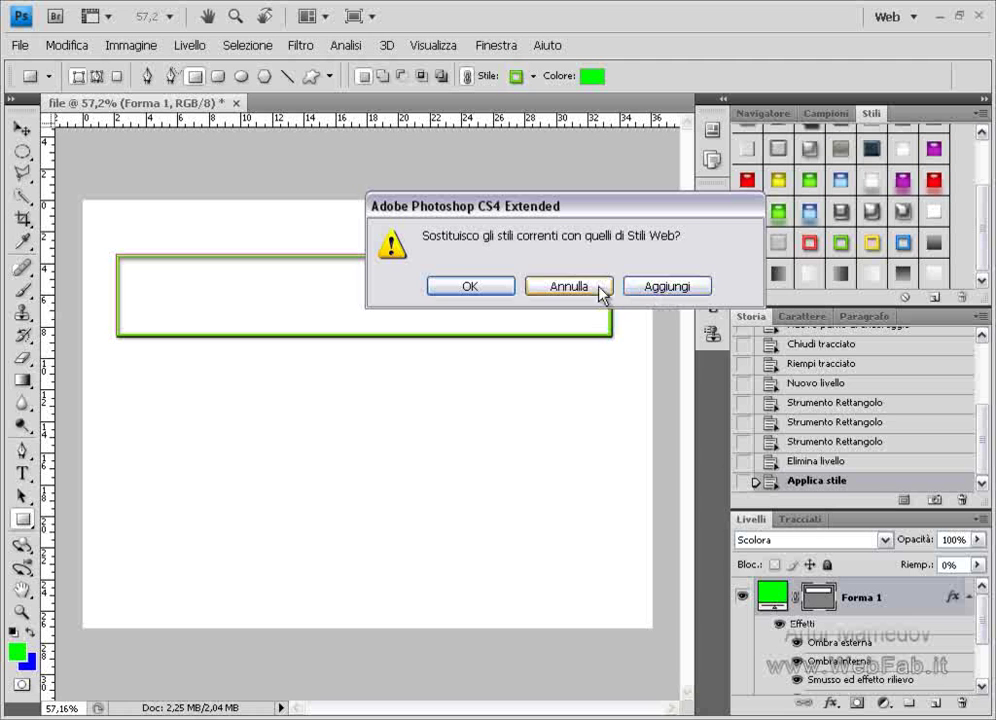
pyautogui.click(569, 287)
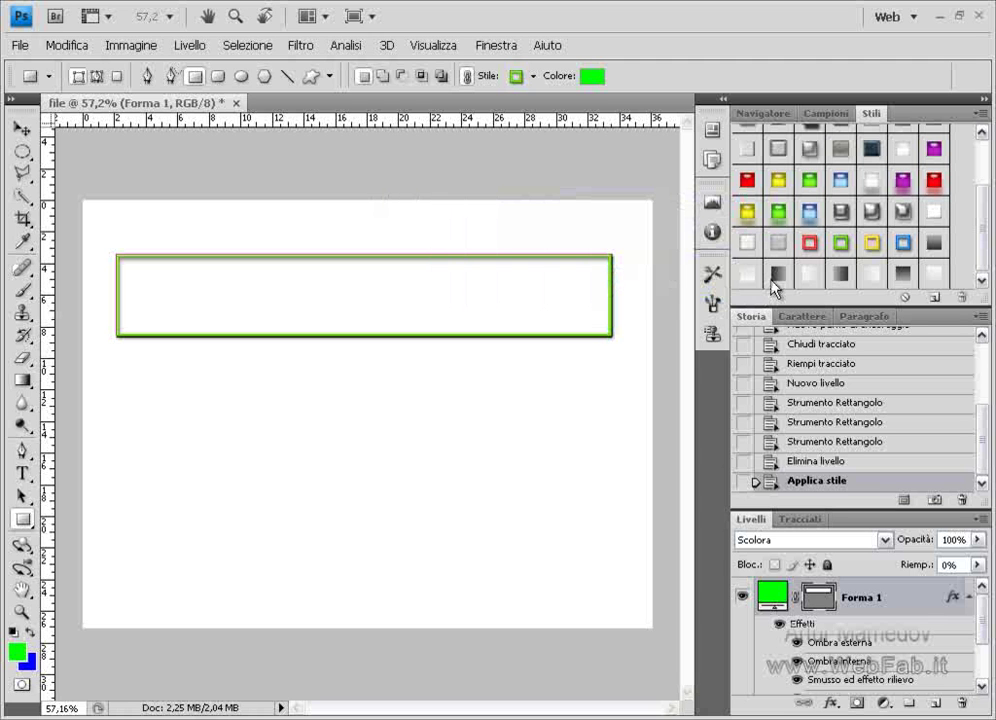
# Step: Apply the yellow glass style, then step back in History to the plain green T
pyautogui.click(981, 114)
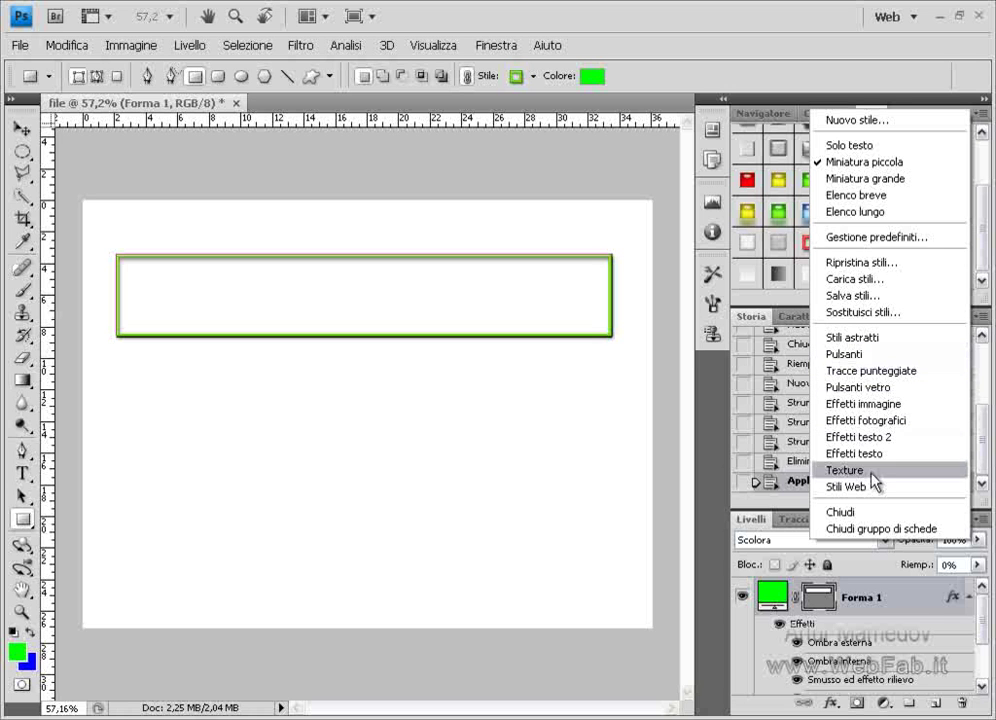
pyautogui.click(776, 180)
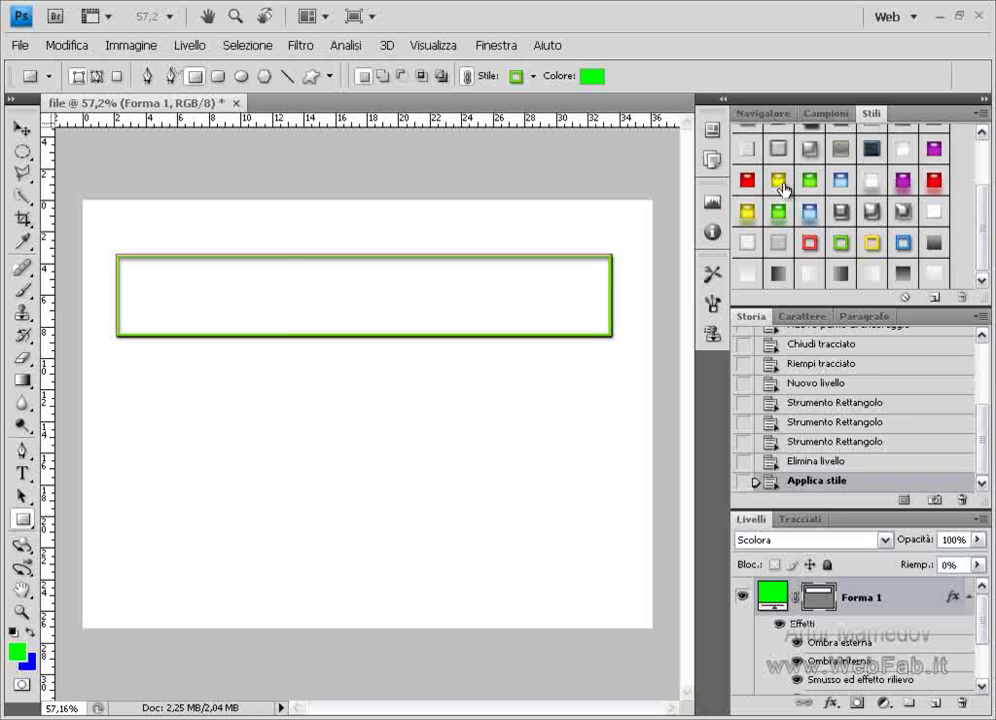
pyautogui.click(780, 182)
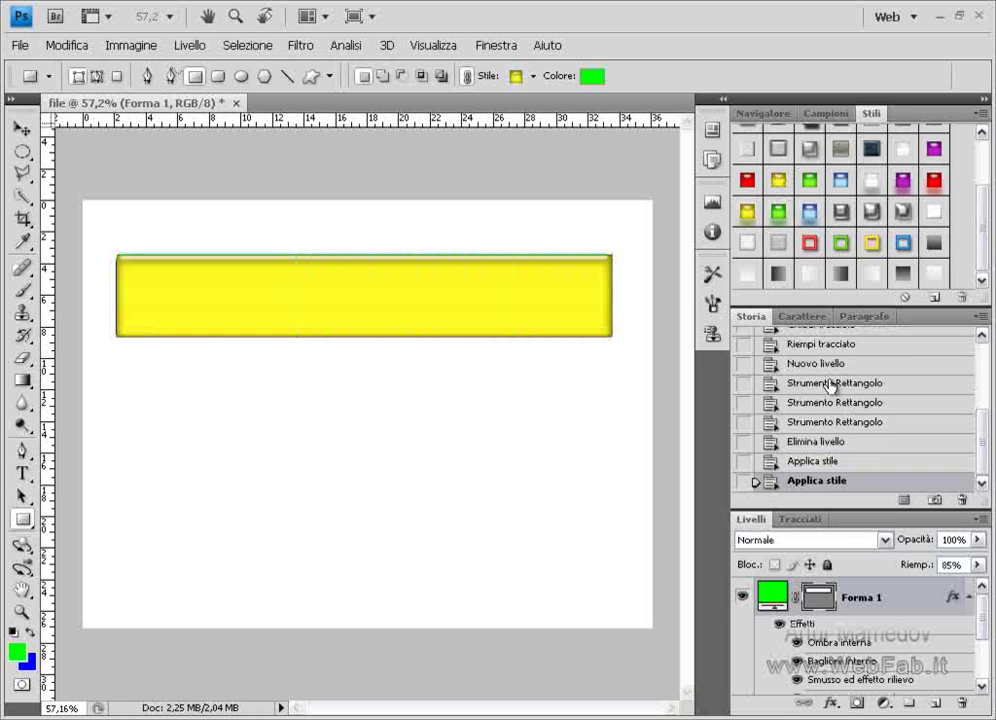
pyautogui.click(818, 421)
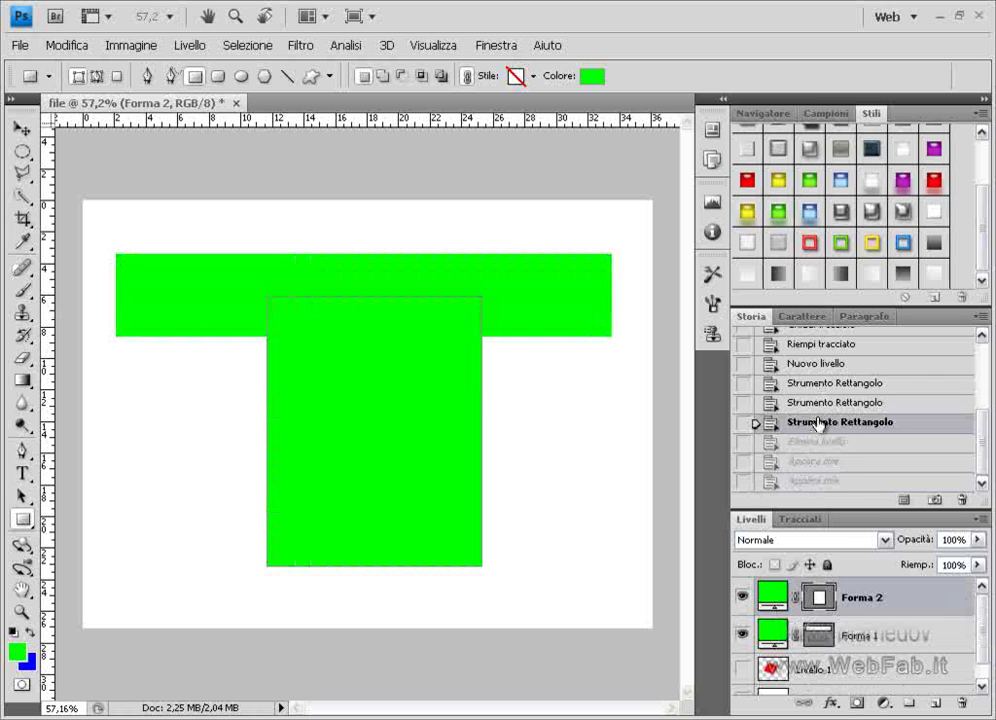
# Step: Delete Forma 2, add a 100% opacity, 12 px distance, 38 px drop shadow, and reshow Livello 1
pyautogui.press('Delete')
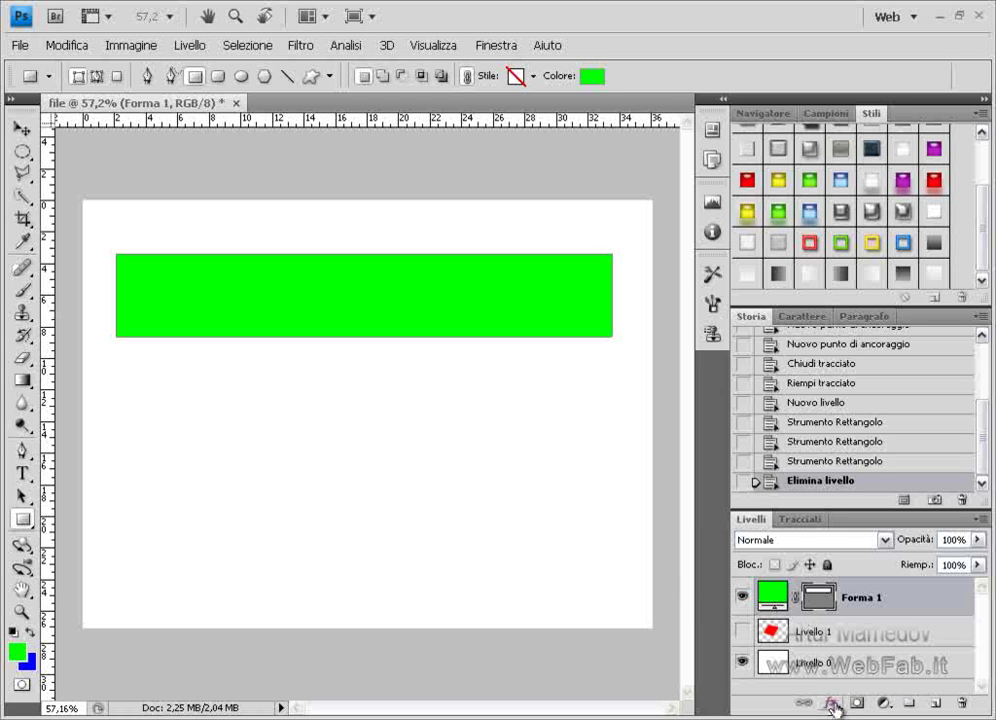
pyautogui.click(832, 704)
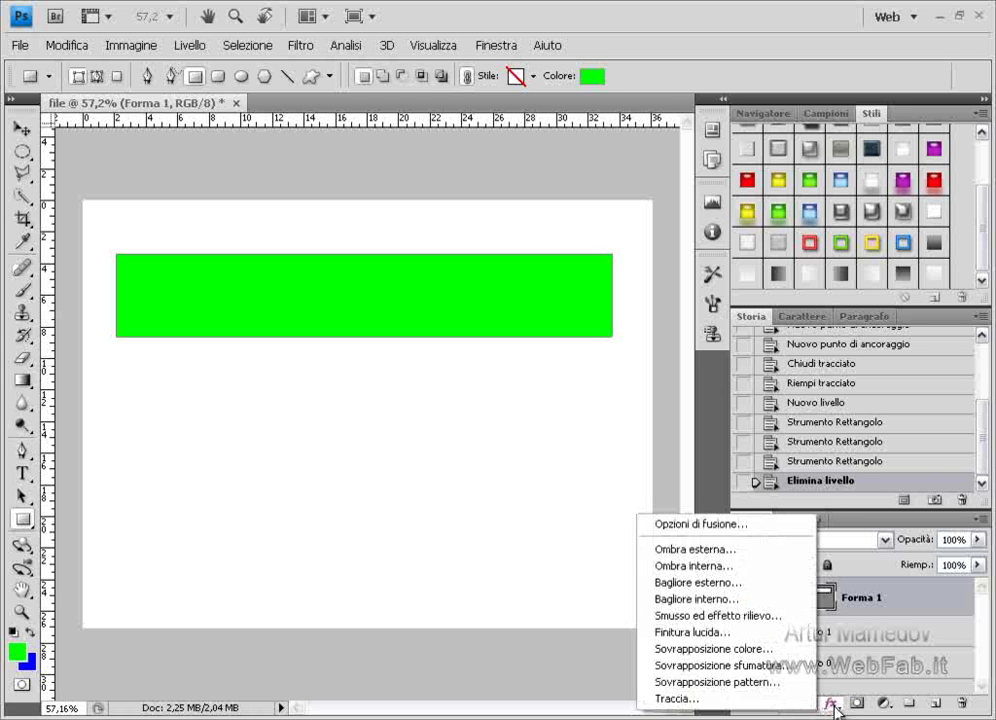
pyautogui.click(694, 550)
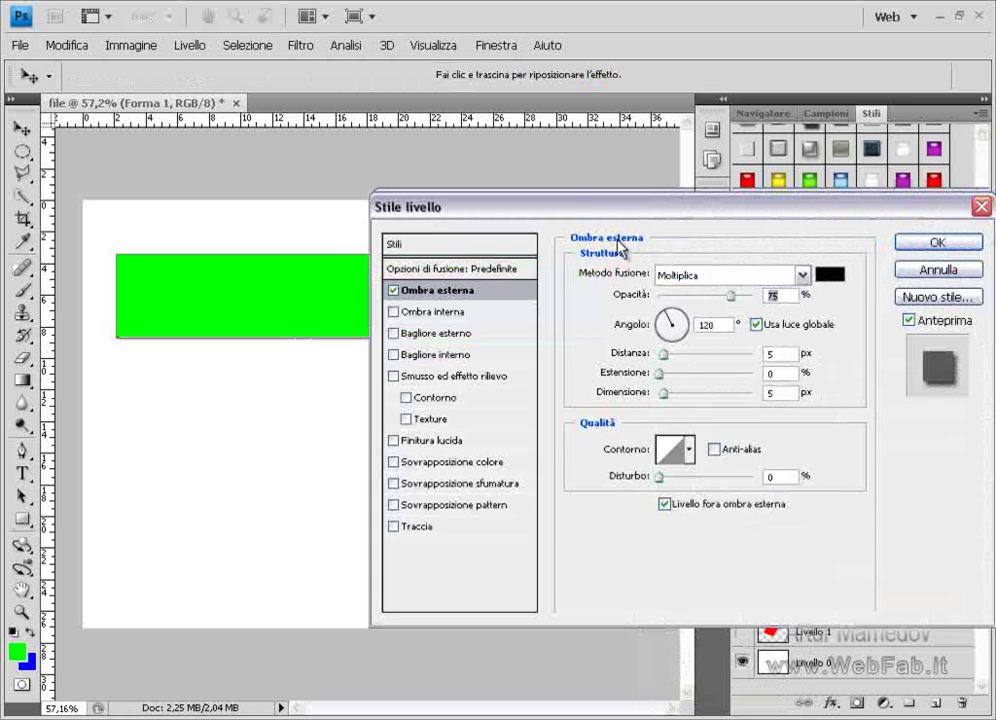
pyautogui.moveTo(643, 207); pyautogui.dragTo(585, 285)
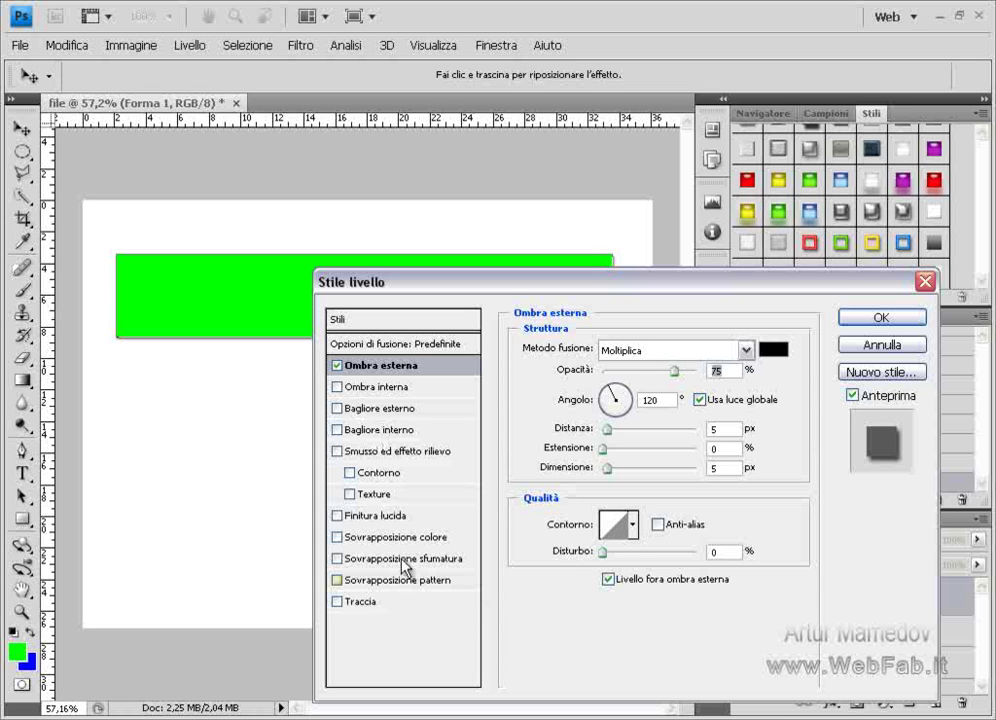
pyautogui.moveTo(675, 370); pyautogui.dragTo(712, 372)
pyautogui.moveTo(606, 428); pyautogui.dragTo(622, 467)
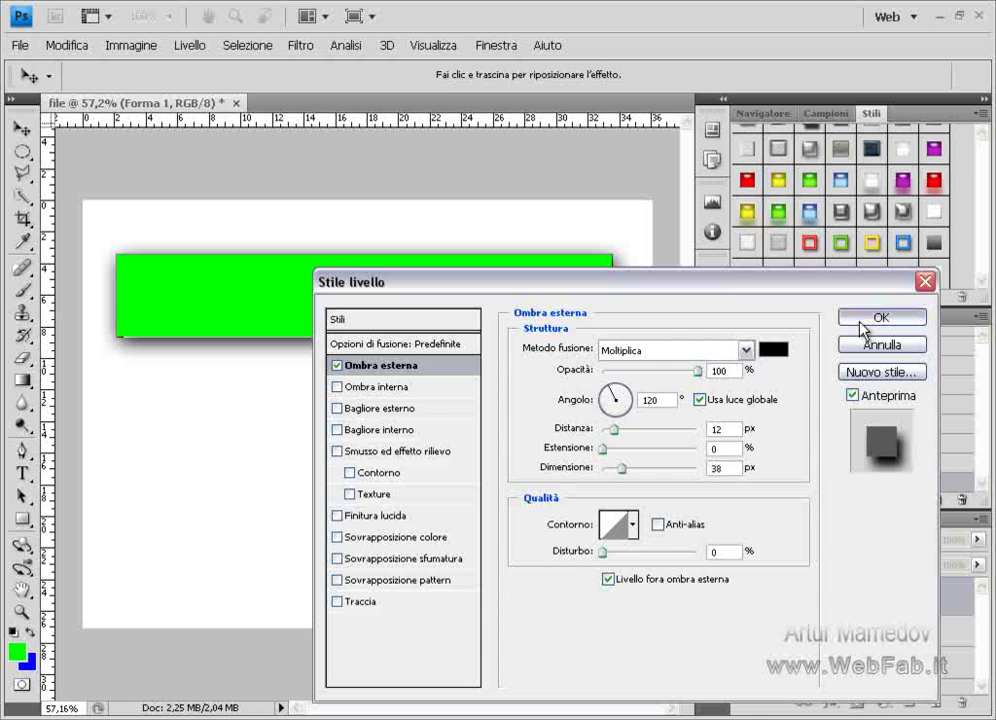
pyautogui.click(881, 317)
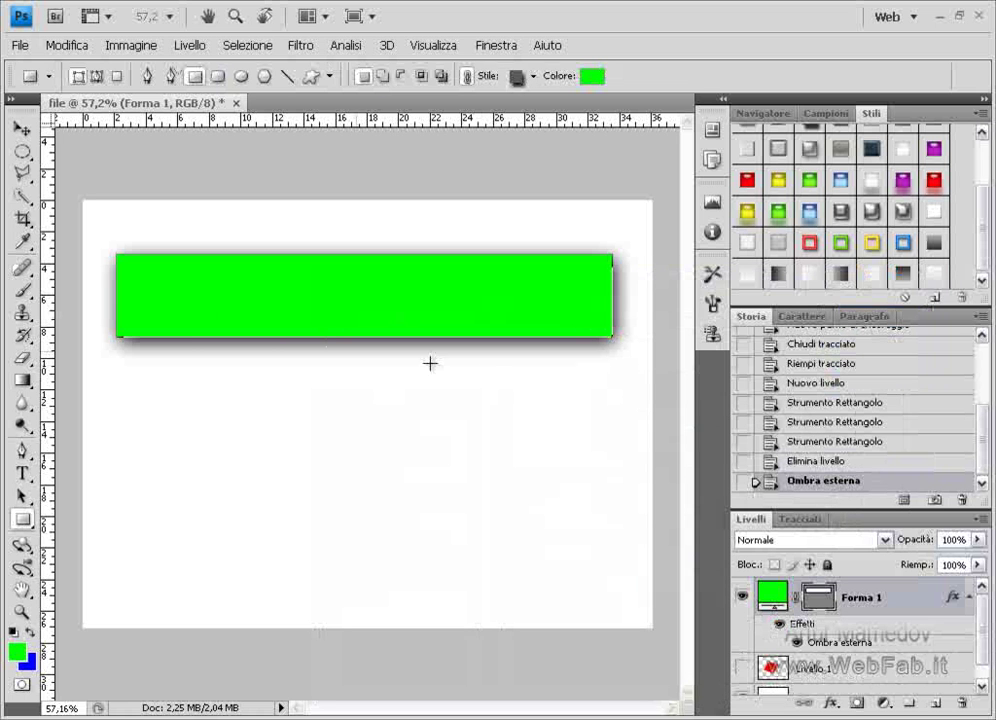
pyautogui.click(785, 668)
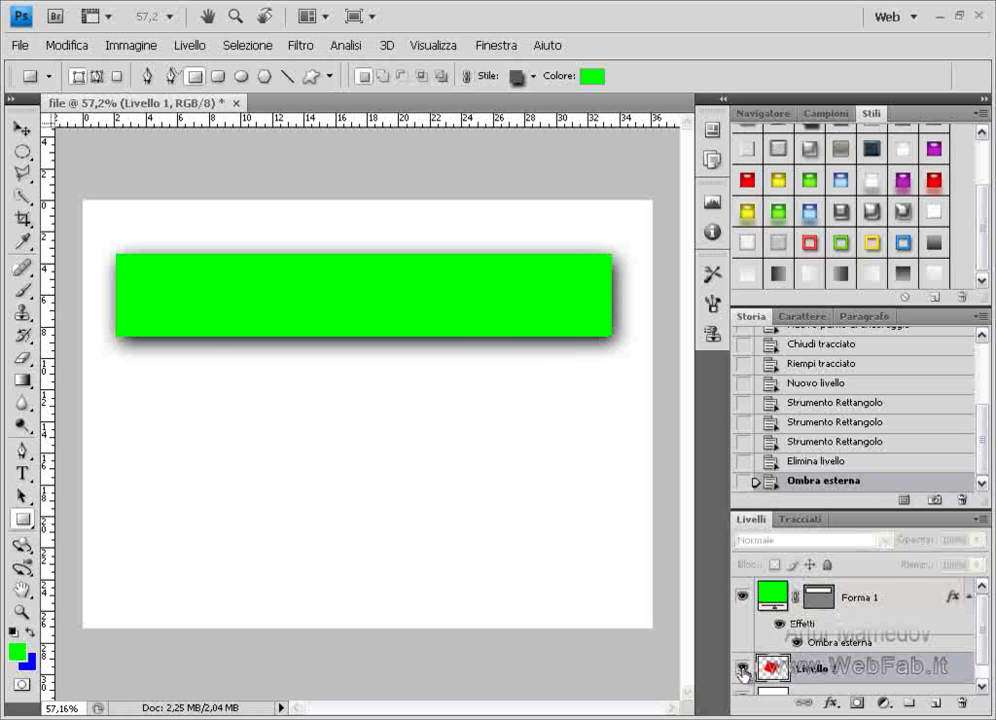
pyautogui.click(742, 674)
# Step: Show Tracciato di lavoro, undo a trial freehand path, and select the Add Anchor Point tool
pyautogui.click(800, 519)
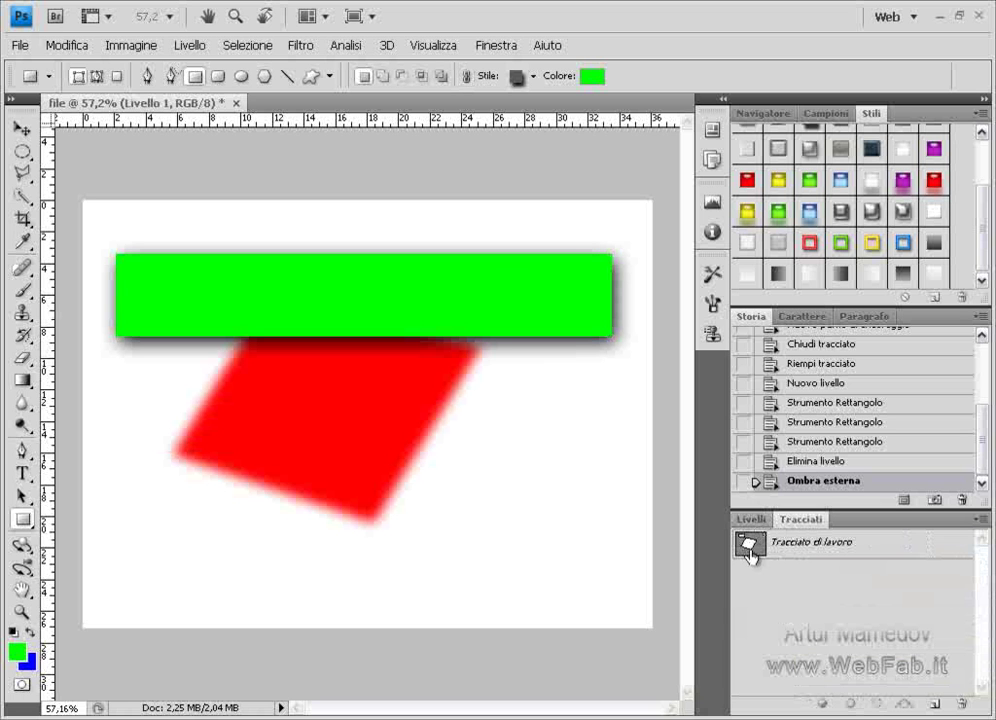
pyautogui.click(752, 548)
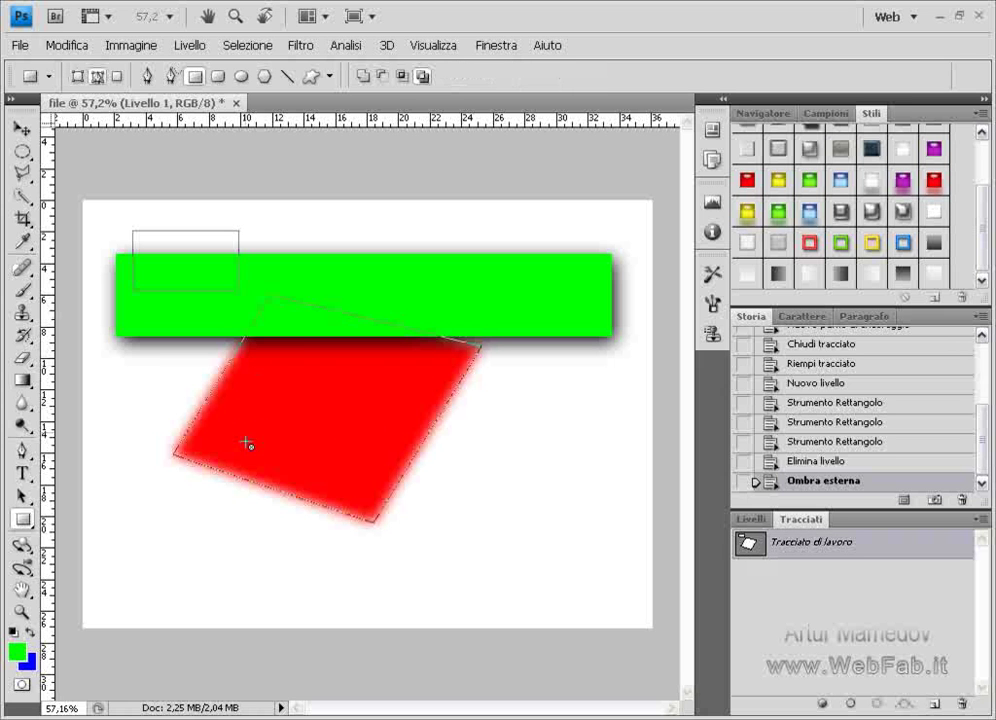
pyautogui.click(31, 459)
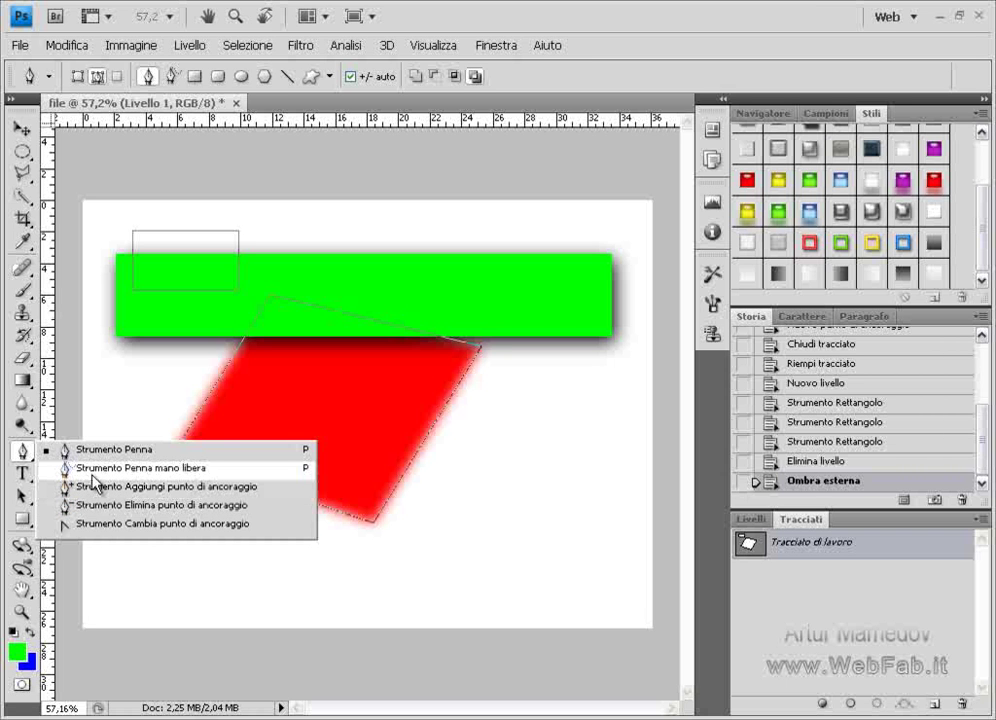
pyautogui.click(93, 470)
pyautogui.moveTo(427, 584)
pyautogui.mouseDown()
pyautogui.moveTo(328, 558)
pyautogui.moveTo(425, 592)
pyautogui.mouseUp()
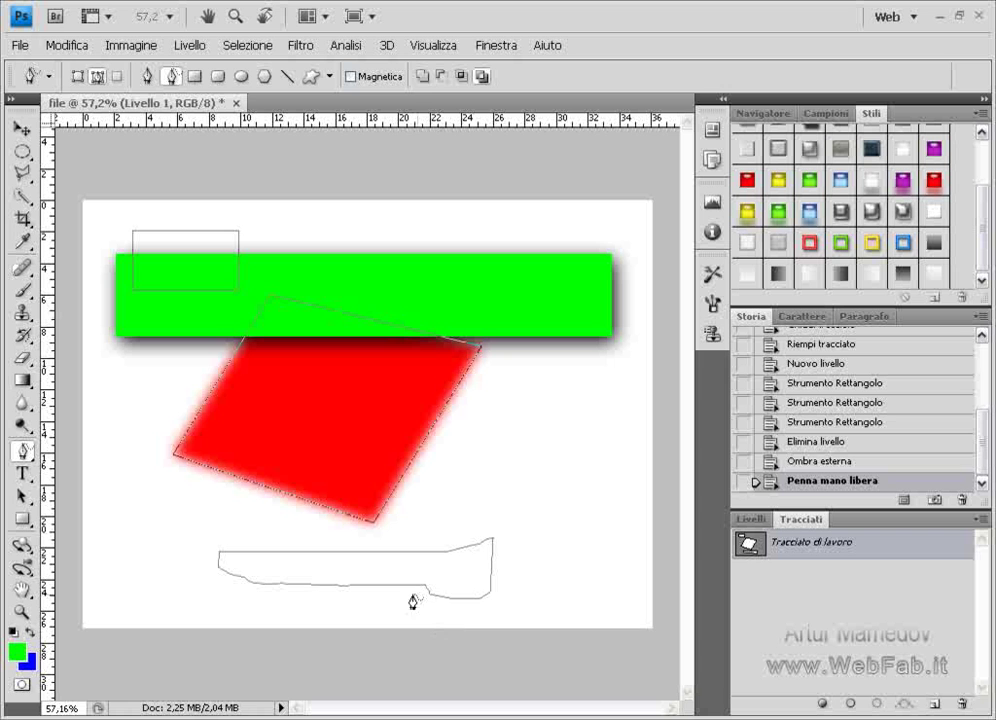
pyautogui.hotkey('ctrl', 'z')
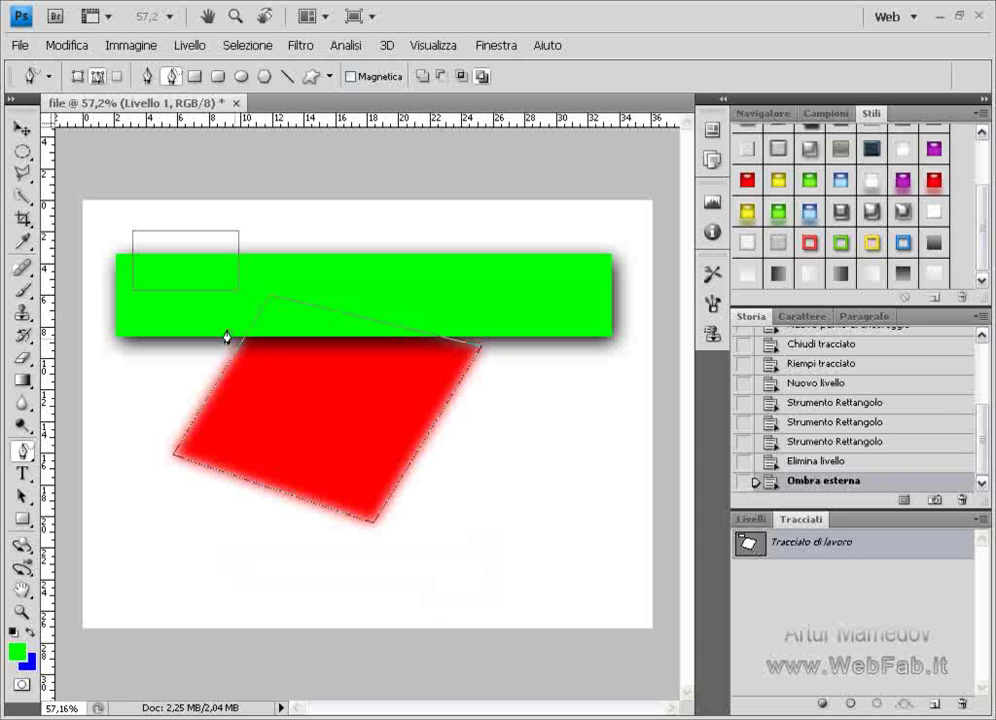
pyautogui.click(23, 451)
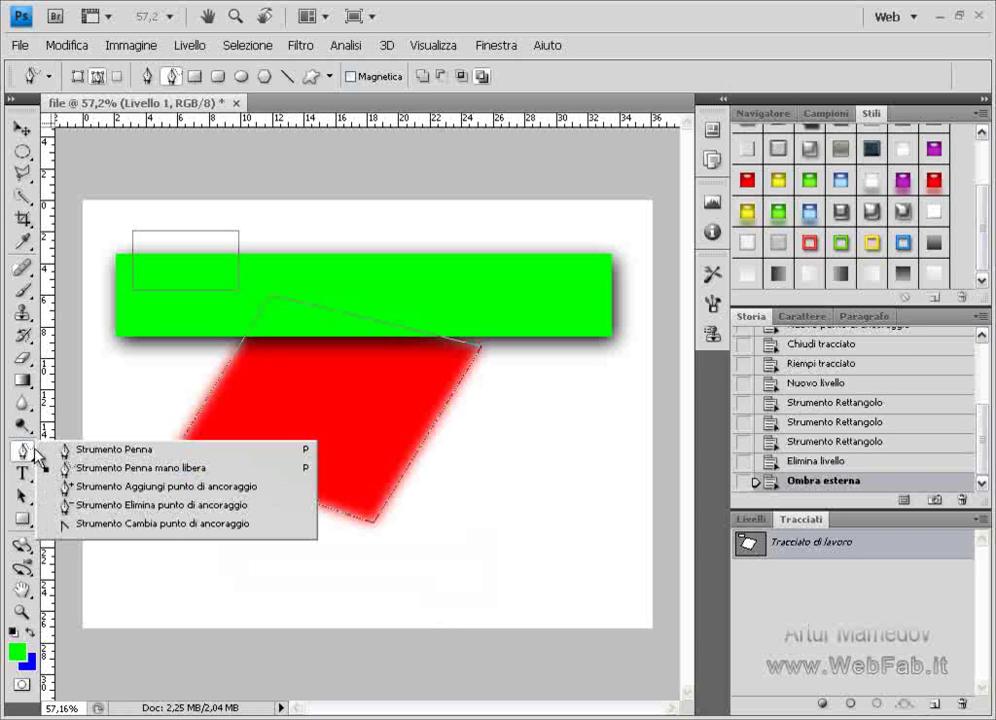
pyautogui.click(80, 490)
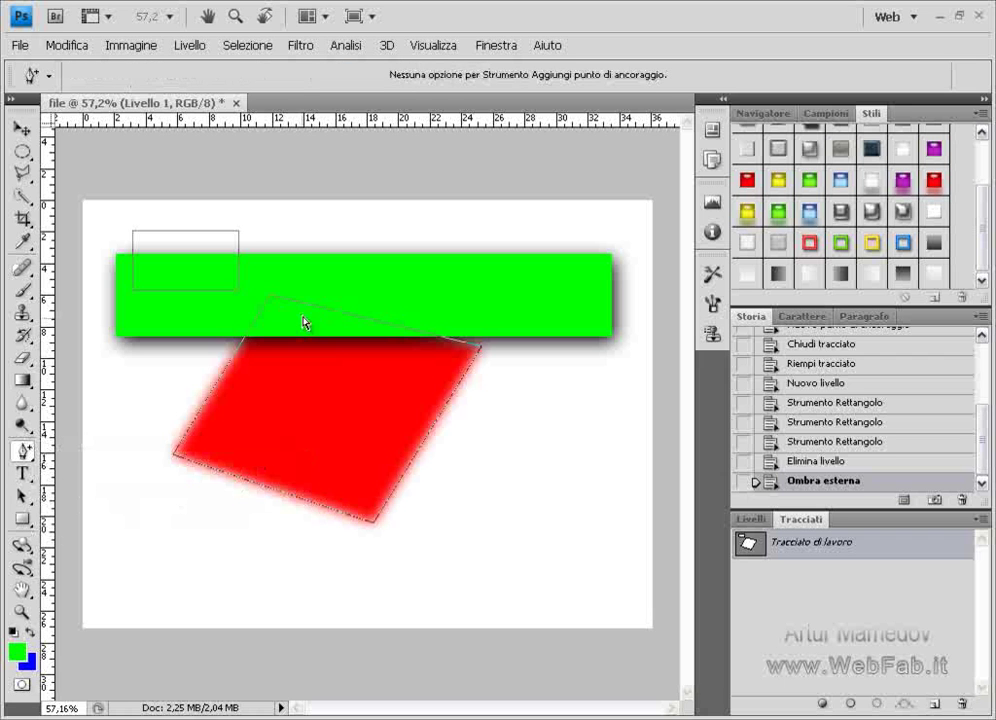
# Step: Hide Forma 1 and bend the work path's top edge into an upward curve
pyautogui.click(364, 320)
pyautogui.click(750, 520)
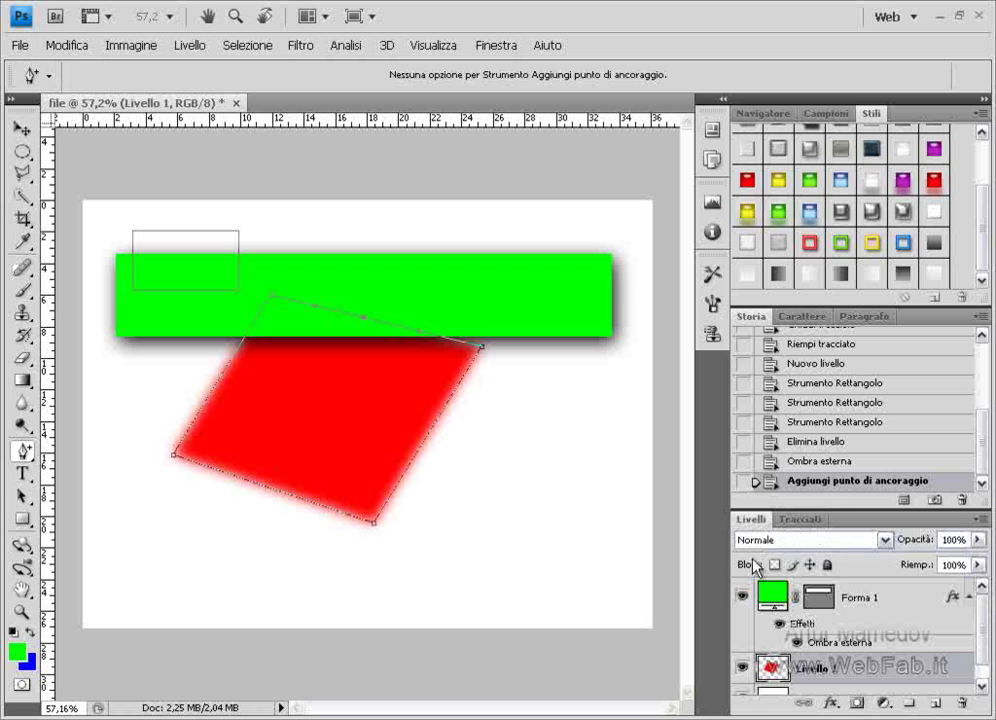
pyautogui.click(740, 597)
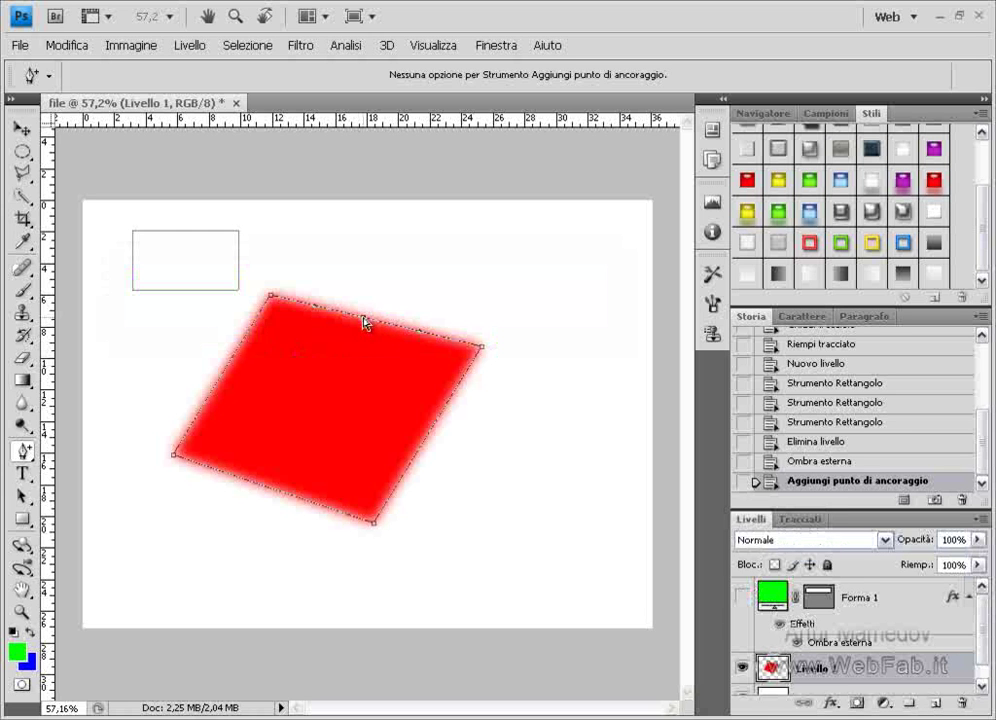
pyautogui.moveTo(367, 322)
pyautogui.mouseDown()
pyautogui.moveTo(382, 282)
pyautogui.moveTo(420, 247)
pyautogui.mouseUp()
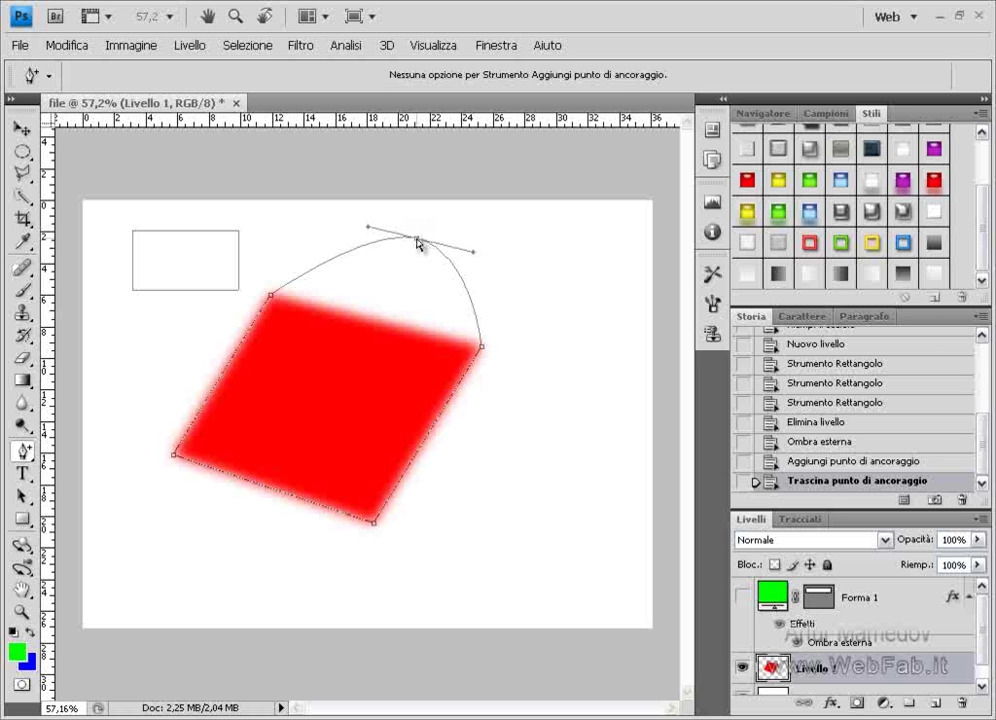
pyautogui.moveTo(418, 243); pyautogui.dragTo(424, 243)
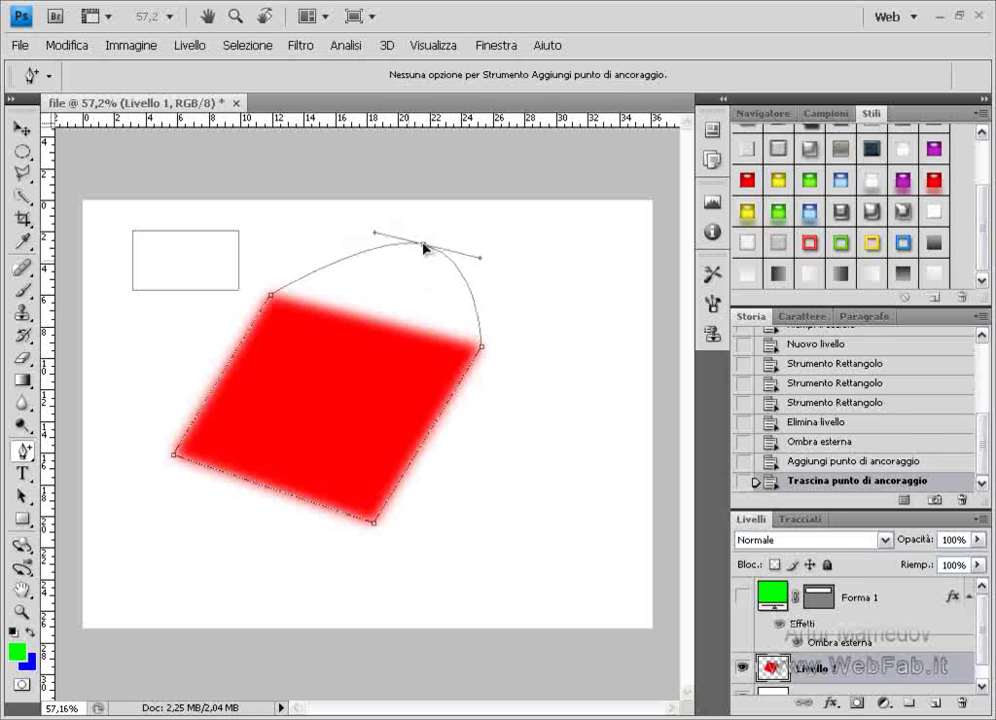
# Step: Add anchors to bulge the right side, pull the left outward, and loop the bottom curve
pyautogui.click(427, 440)
pyautogui.moveTo(435, 440); pyautogui.dragTo(508, 473)
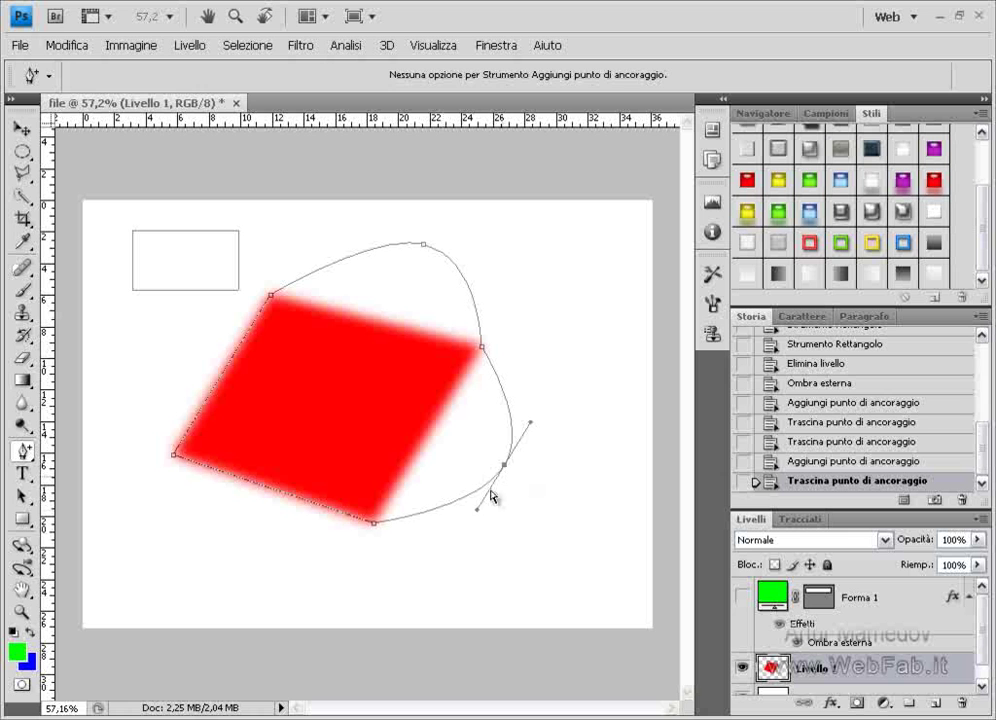
pyautogui.moveTo(222, 389); pyautogui.dragTo(126, 345)
pyautogui.moveTo(276, 497); pyautogui.dragTo(210, 591)
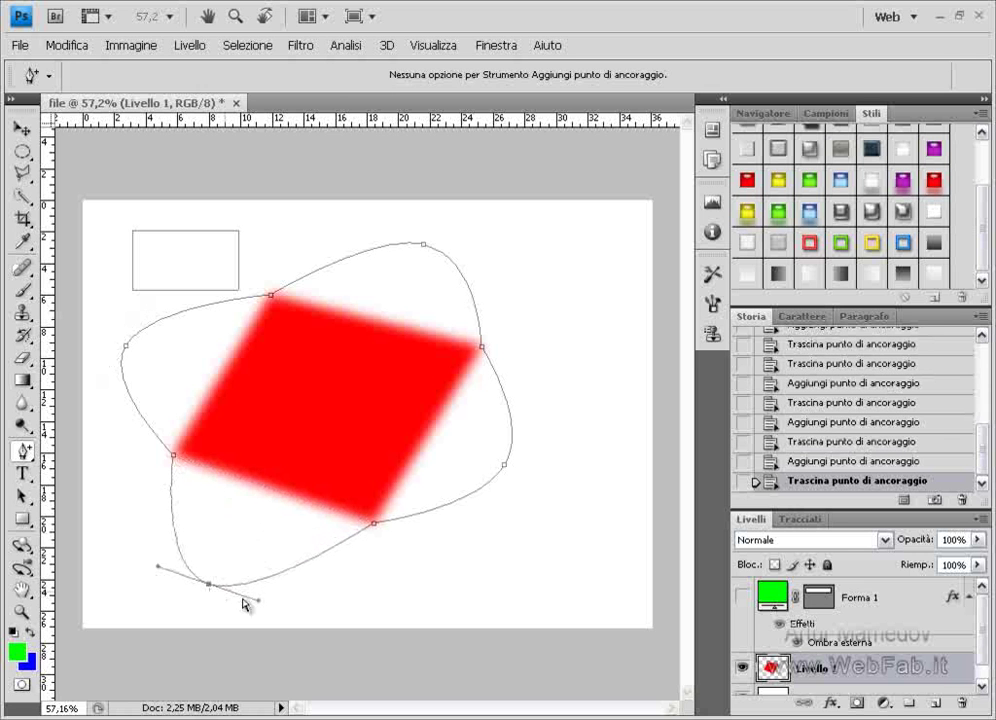
pyautogui.moveTo(262, 605)
pyautogui.mouseDown()
pyautogui.moveTo(566, 632)
pyautogui.moveTo(646, 628)
pyautogui.mouseUp()
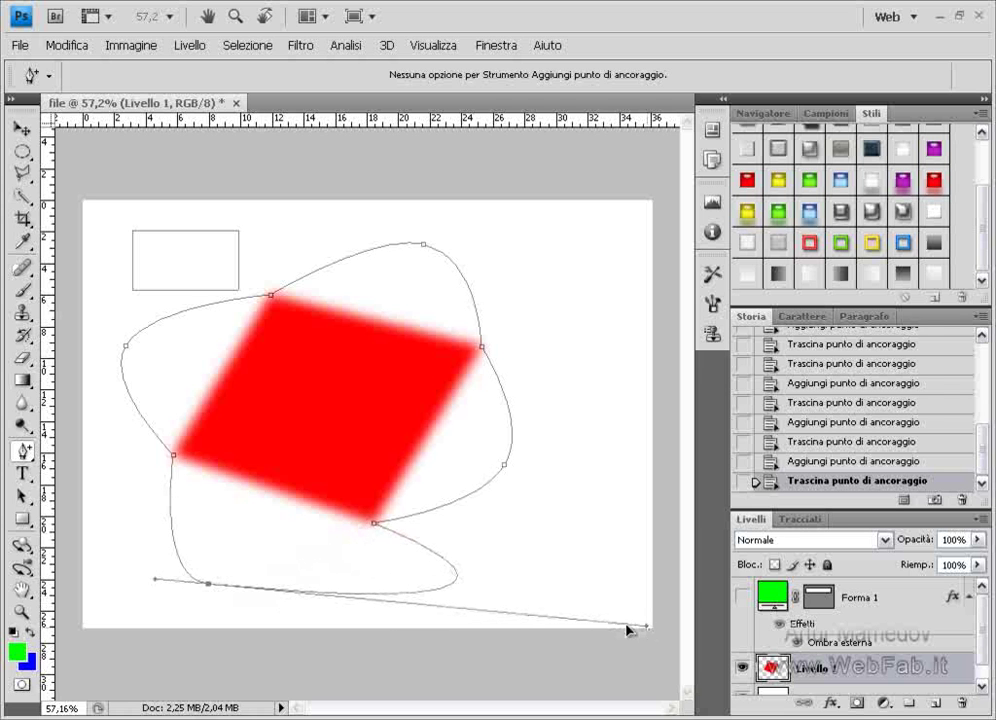
pyautogui.moveTo(155, 580)
pyautogui.mouseDown()
pyautogui.moveTo(85, 521)
pyautogui.moveTo(302, 595)
pyautogui.moveTo(315, 650)
pyautogui.mouseUp()
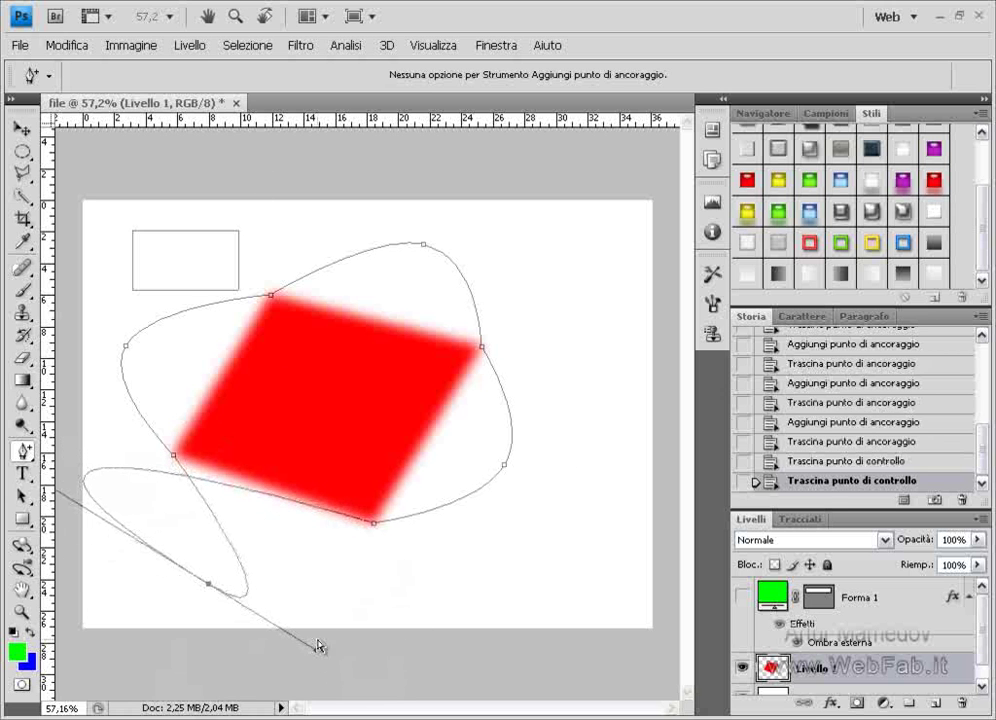
# Step: Delete the lower-loop anchor and the extra right-side anchor with the Delete Anchor Point tool
pyautogui.click(28, 455)
pyautogui.click(90, 505)
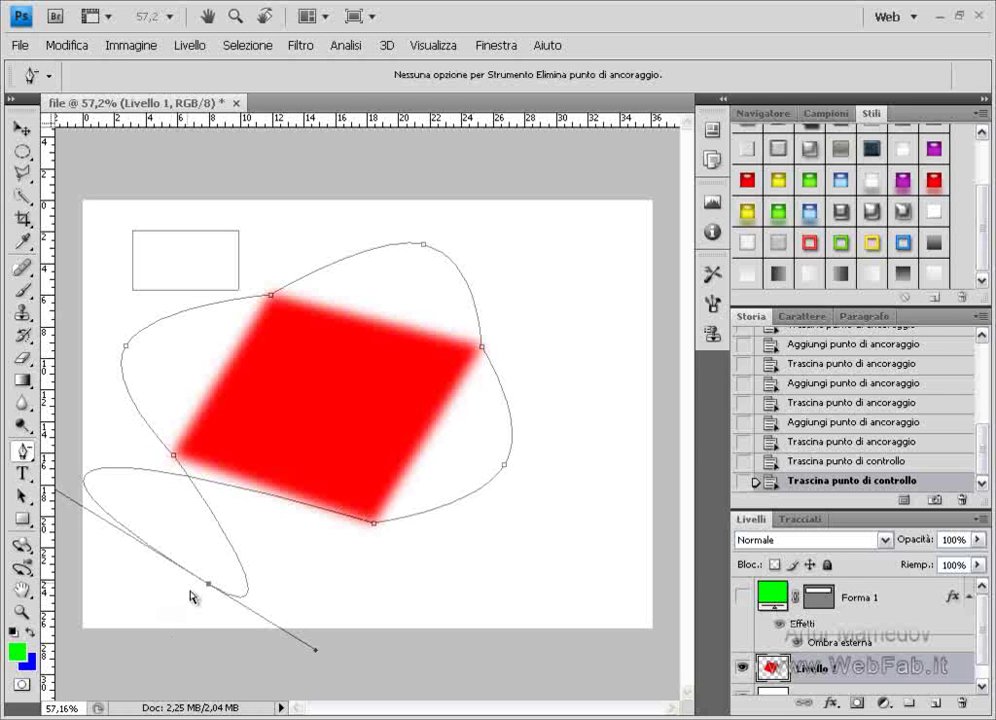
pyautogui.click(209, 589)
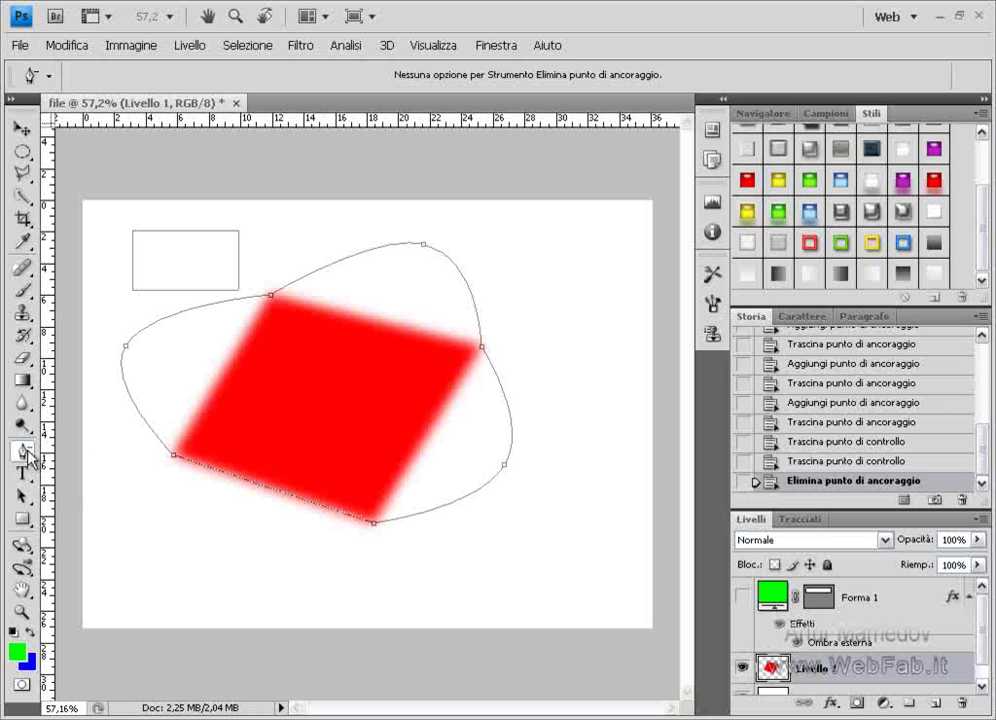
pyautogui.click(481, 352)
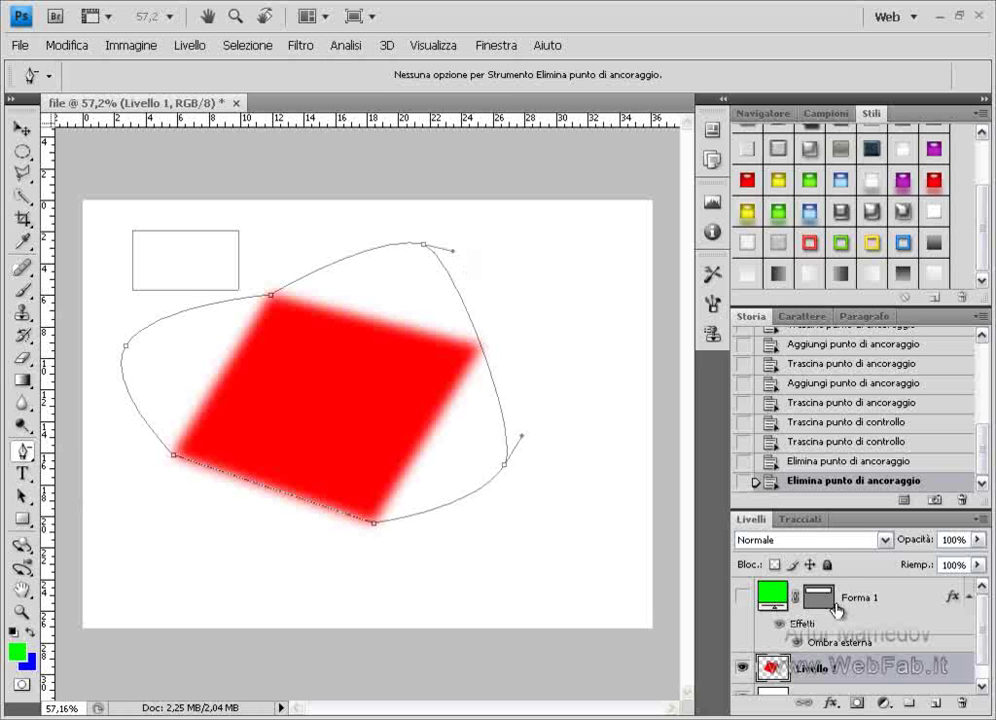
# Step: Stroke the work path with a thick green Brush line via Stroke Subpath
pyautogui.click(797, 522)
pyautogui.rightClick(780, 545)
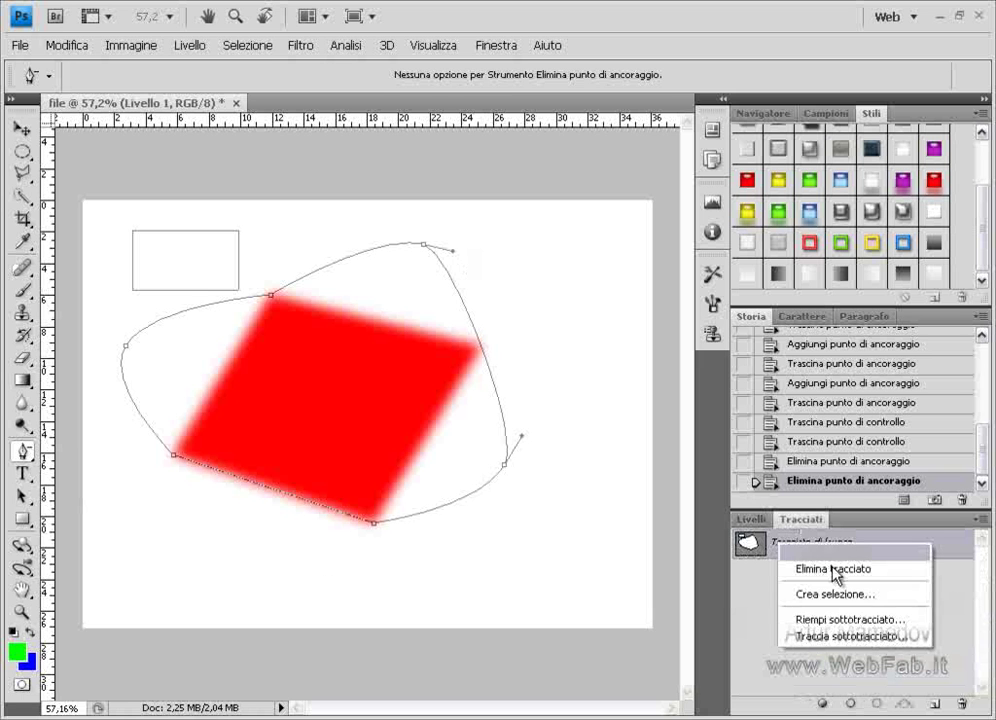
pyautogui.click(826, 637)
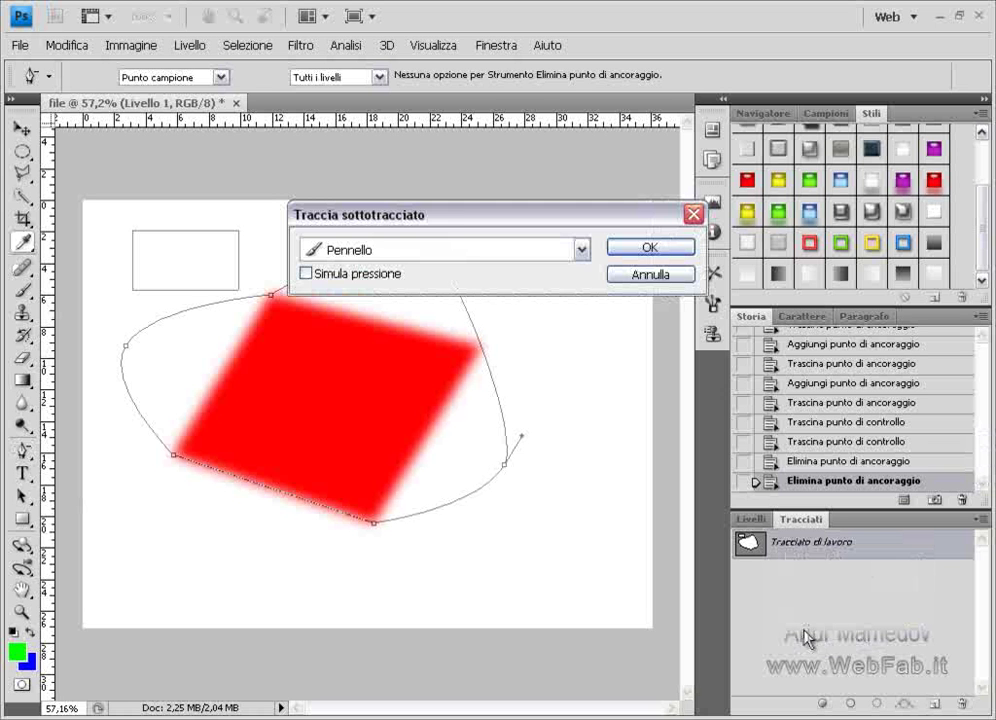
pyautogui.click(581, 251)
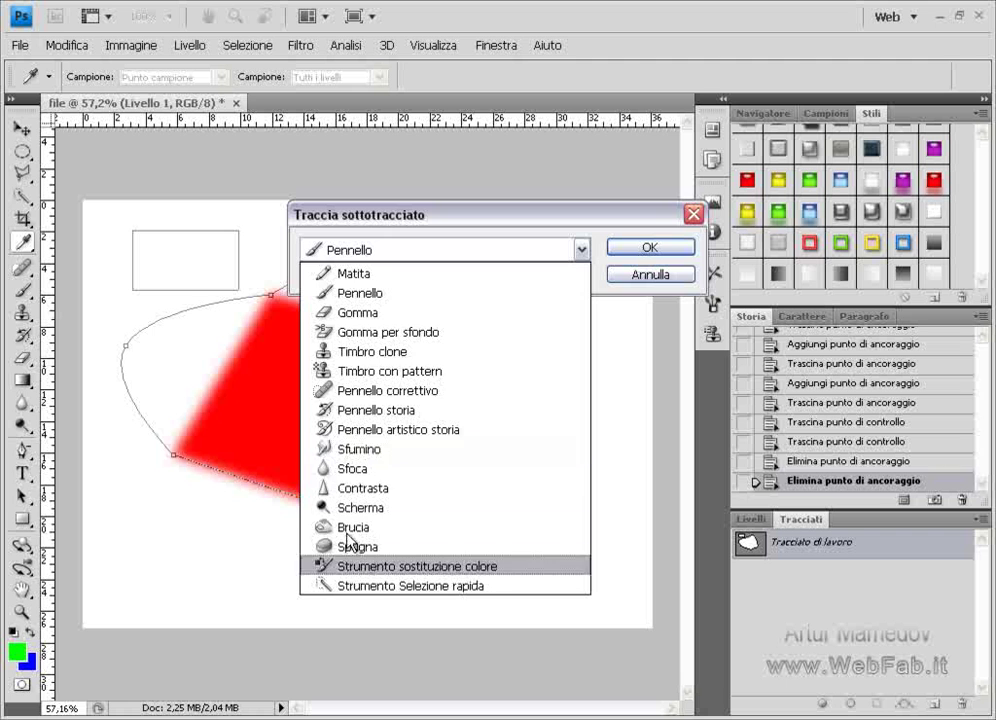
pyautogui.click(645, 249)
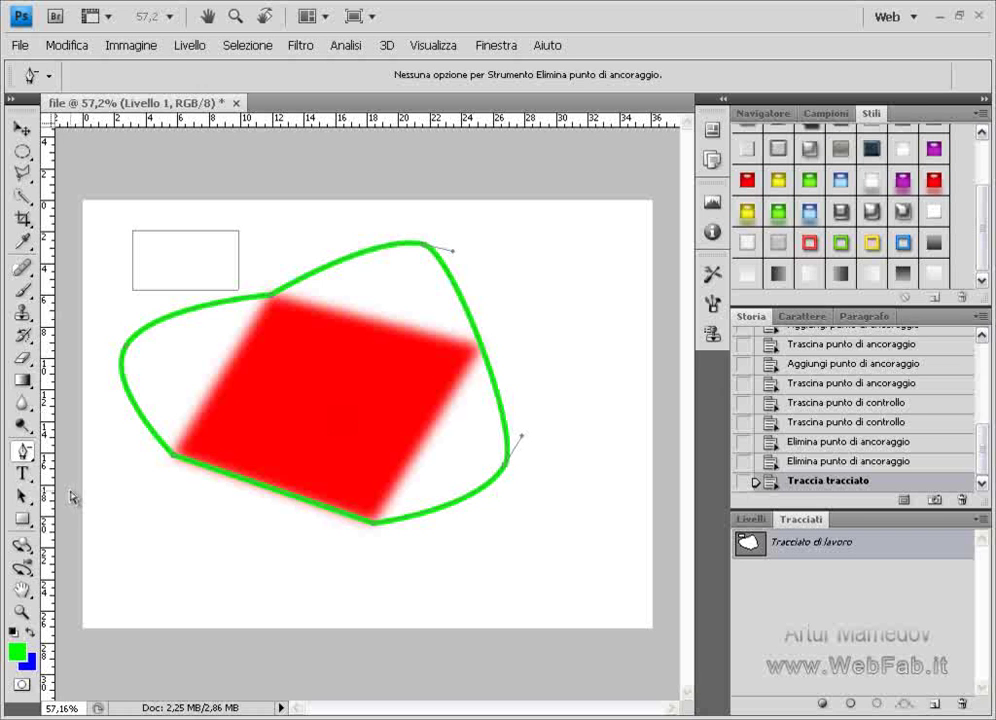
pyautogui.rightClick(22, 452)
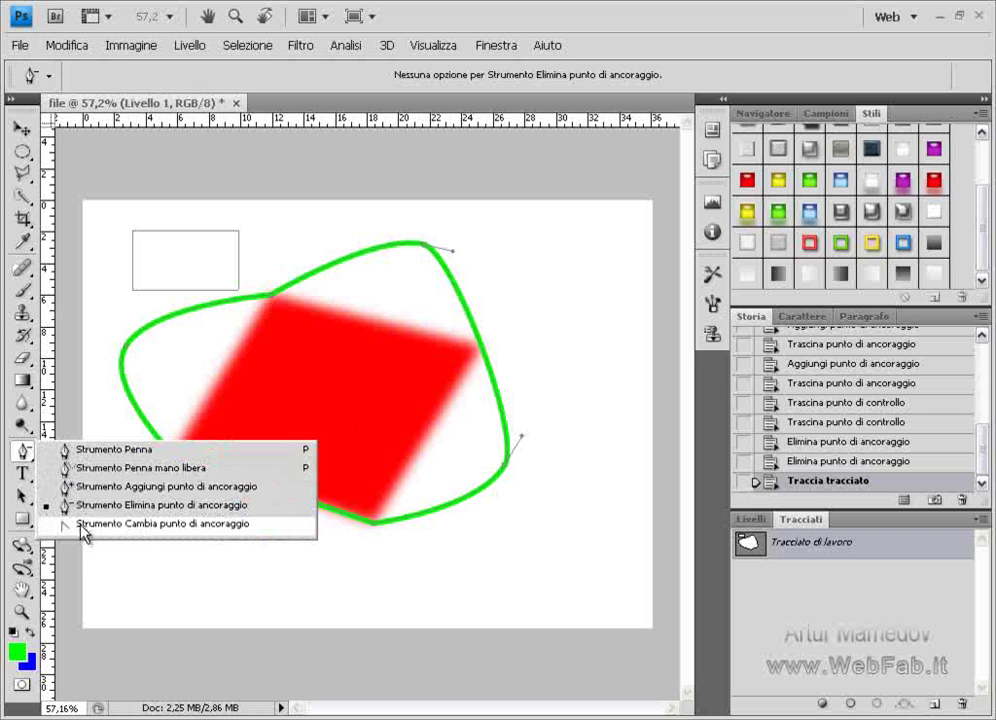
# Step: Convert the left anchor and drag its handles into a small loop
pyautogui.click(84, 524)
pyautogui.moveTo(127, 349)
pyautogui.mouseDown()
pyautogui.moveTo(84, 285)
pyautogui.moveTo(76, 408)
pyautogui.mouseUp()
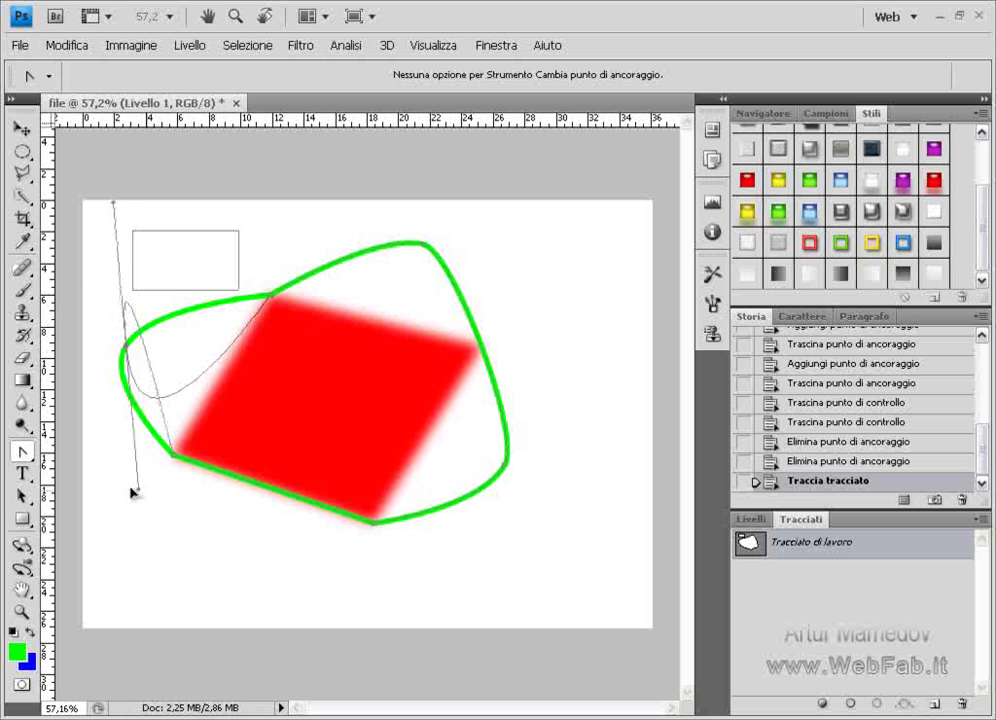
pyautogui.moveTo(76, 408); pyautogui.dragTo(81, 432)
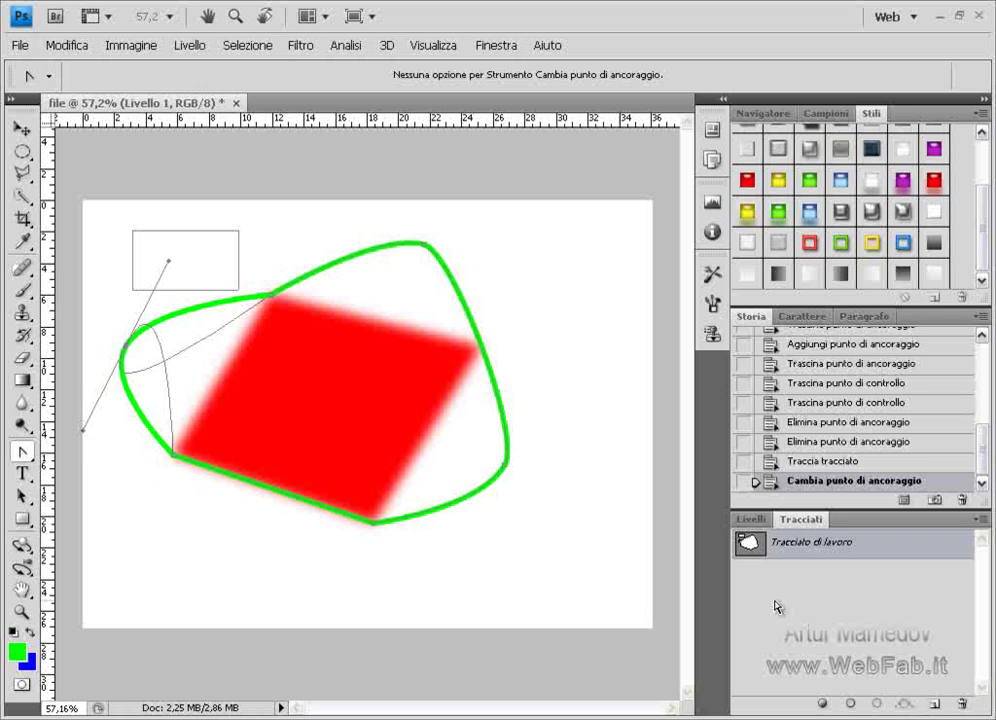
# Step: Stroke the reshaped path again with the Brush, adding a second green line
pyautogui.rightClick(818, 549)
pyautogui.click(850, 640)
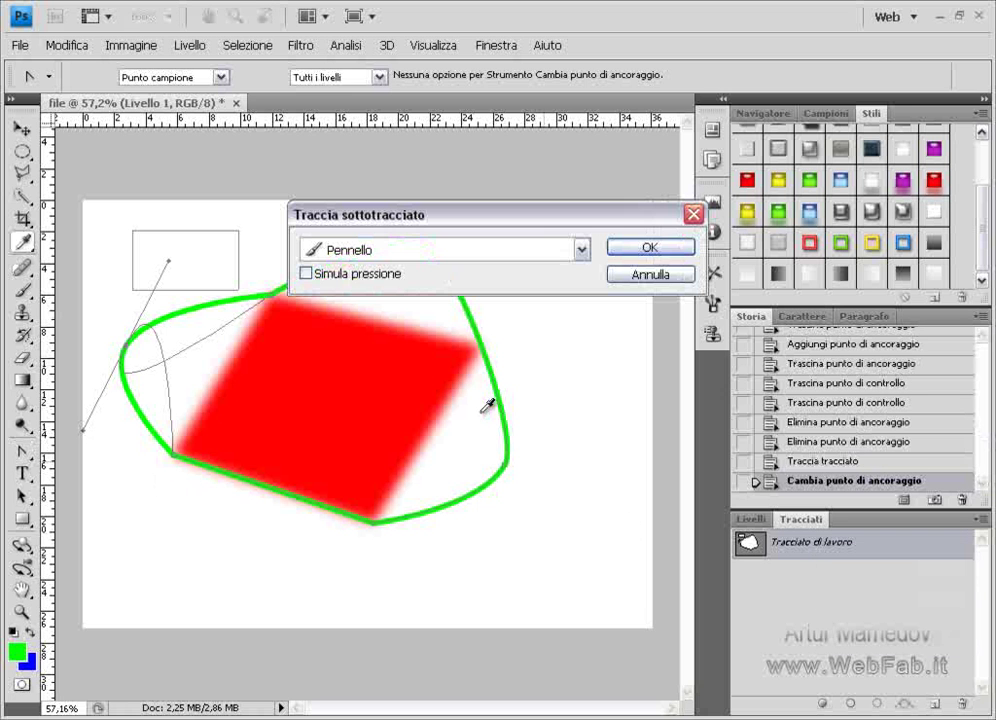
pyautogui.click(633, 252)
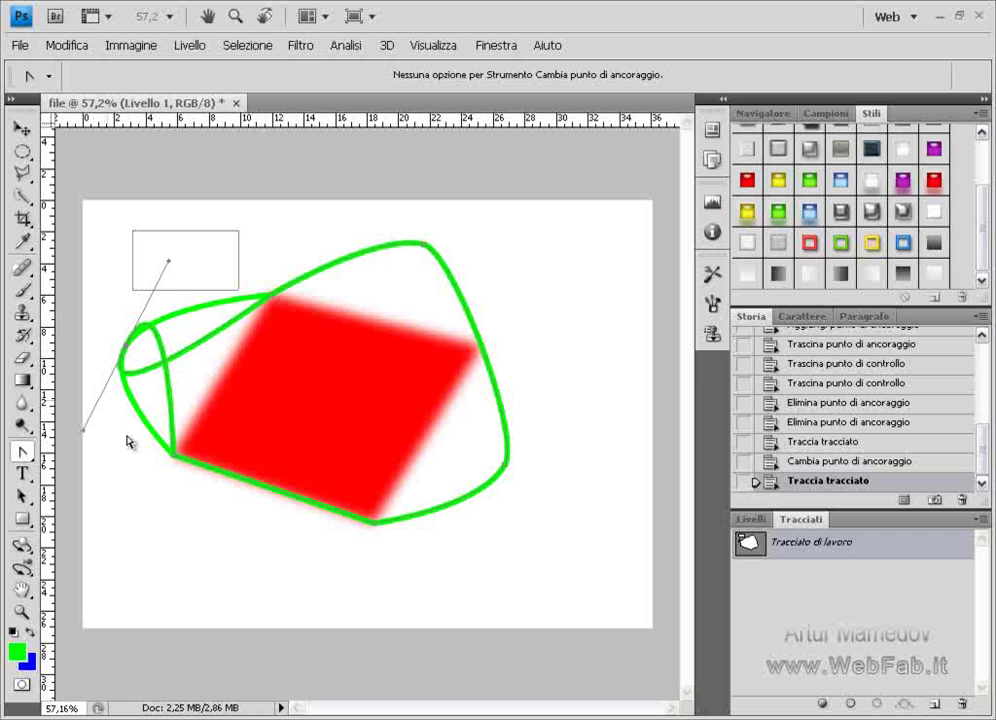
pyautogui.rightClick(22, 451)
# Step: Move the whole work path to the right, off the green strokes
pyautogui.click(60, 451)
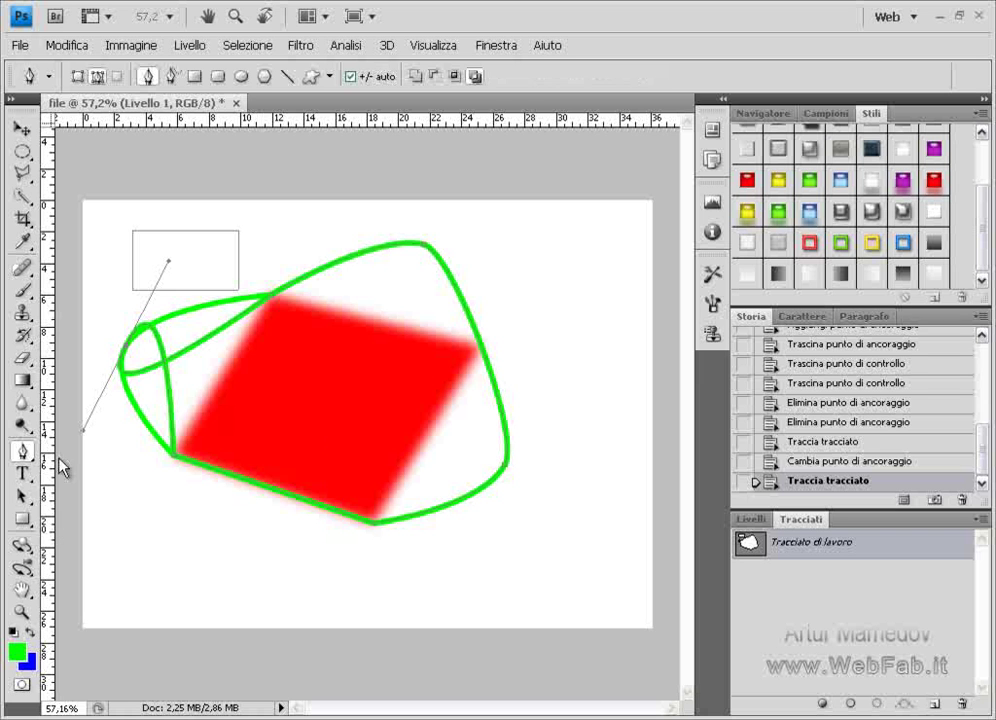
pyautogui.click(23, 496)
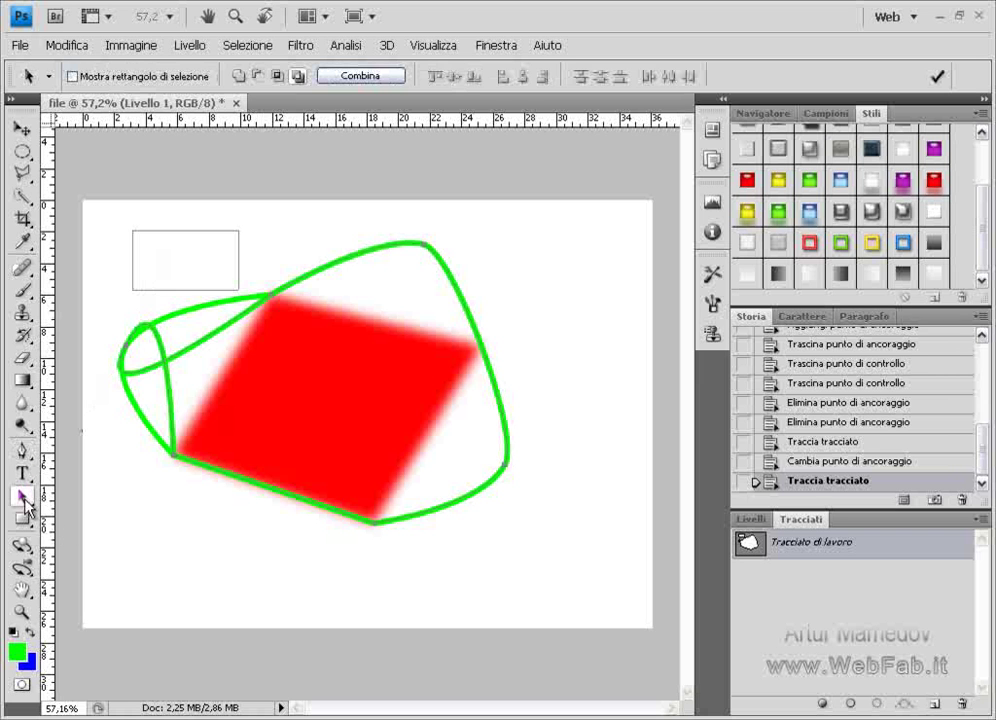
pyautogui.moveTo(175, 465)
pyautogui.mouseDown()
pyautogui.moveTo(170, 495)
pyautogui.moveTo(287, 520)
pyautogui.moveTo(266, 514)
pyautogui.mouseUp()
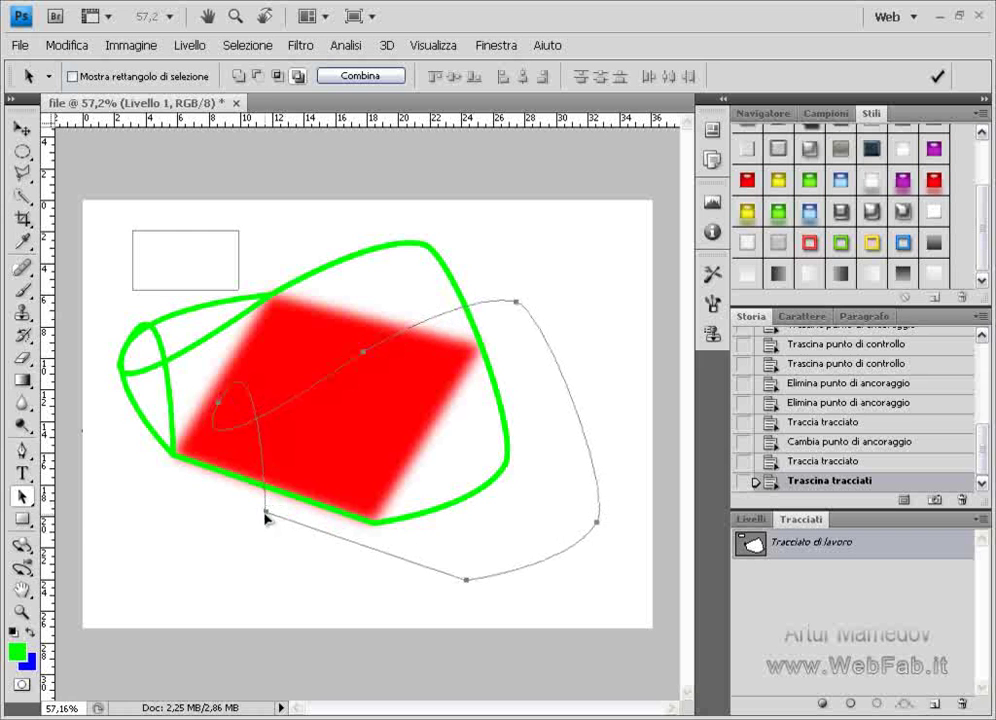
# Step: Reshape the path's left curve into a loop by dragging its segment and handles
pyautogui.click(23, 496)
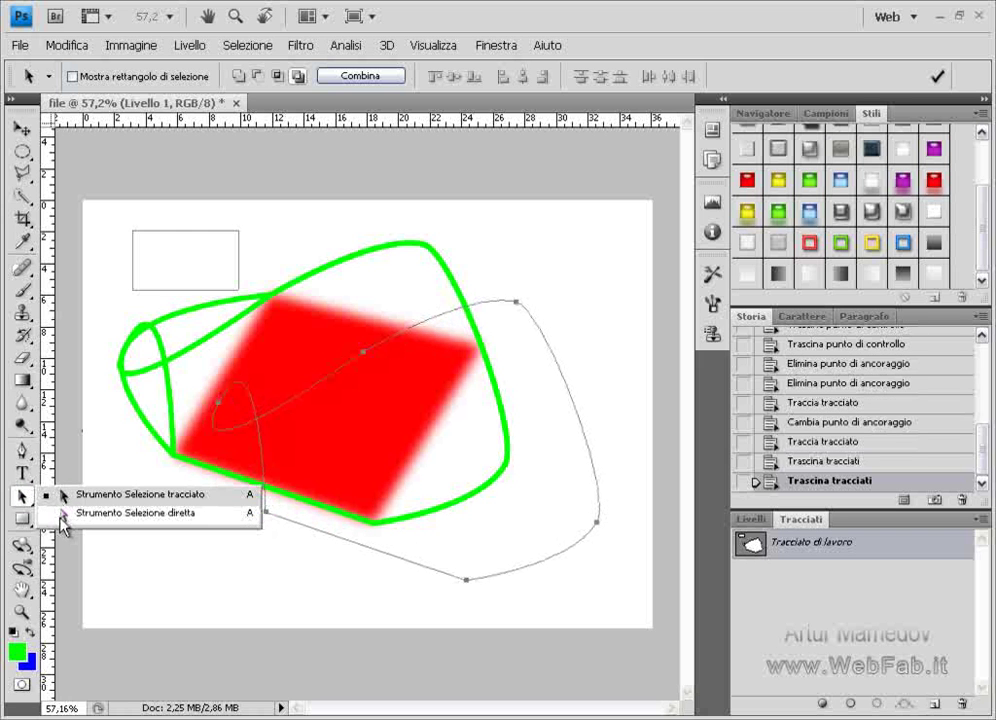
pyautogui.click(64, 513)
pyautogui.moveTo(267, 516)
pyautogui.mouseDown()
pyautogui.moveTo(247, 527)
pyautogui.moveTo(266, 530)
pyautogui.moveTo(289, 443)
pyautogui.mouseUp()
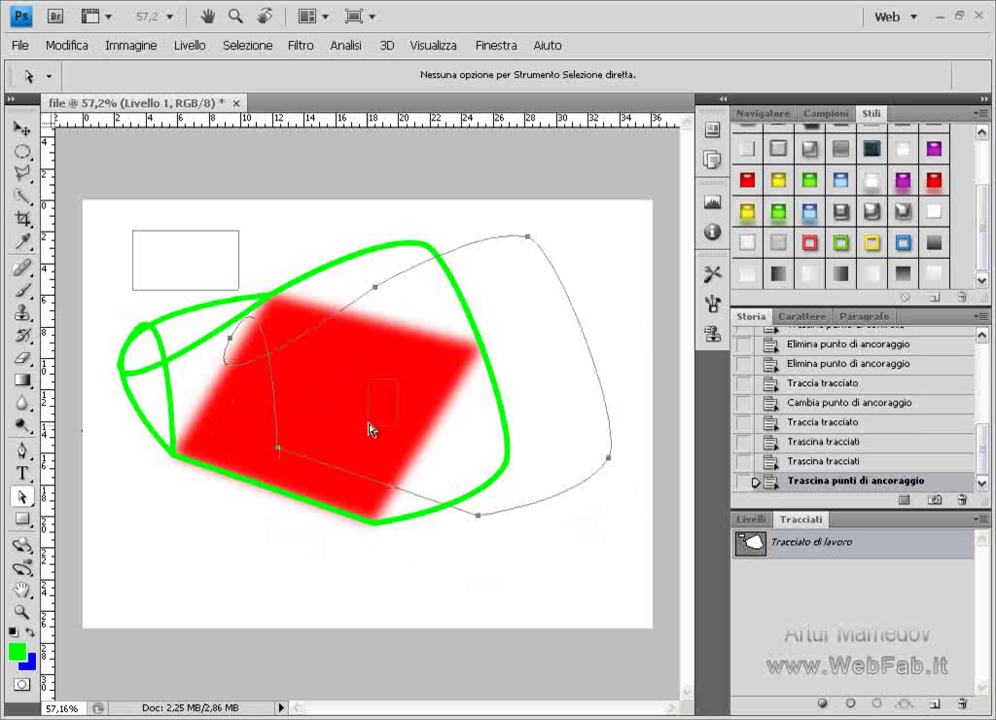
pyautogui.moveTo(340, 316); pyautogui.dragTo(278, 473)
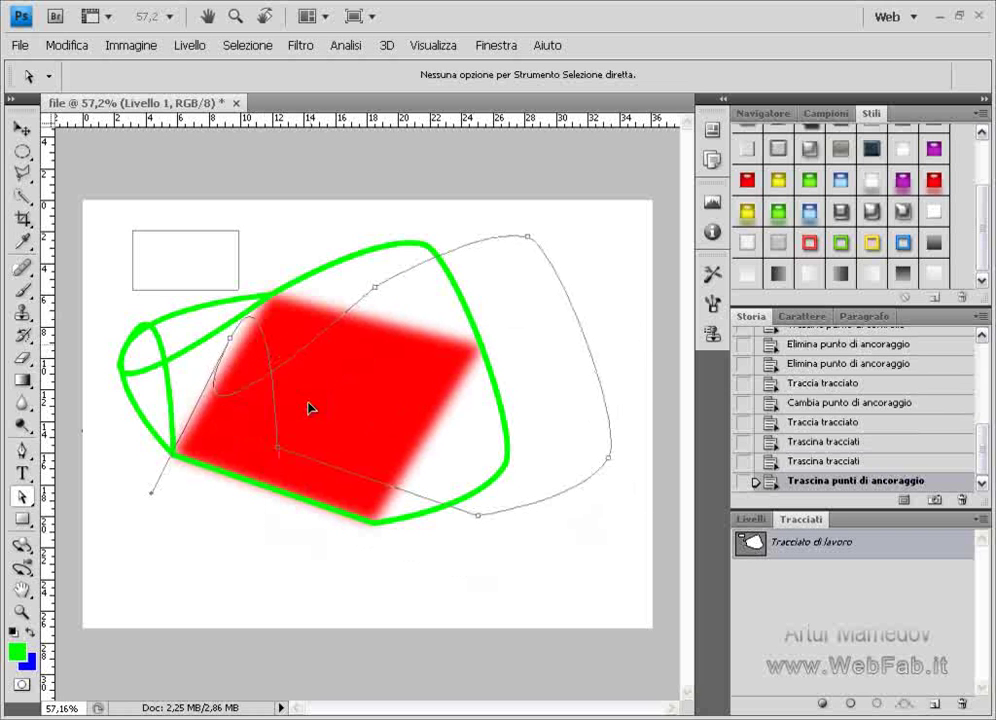
pyautogui.moveTo(270, 356)
pyautogui.mouseDown()
pyautogui.moveTo(231, 437)
pyautogui.moveTo(365, 280)
pyautogui.mouseUp()
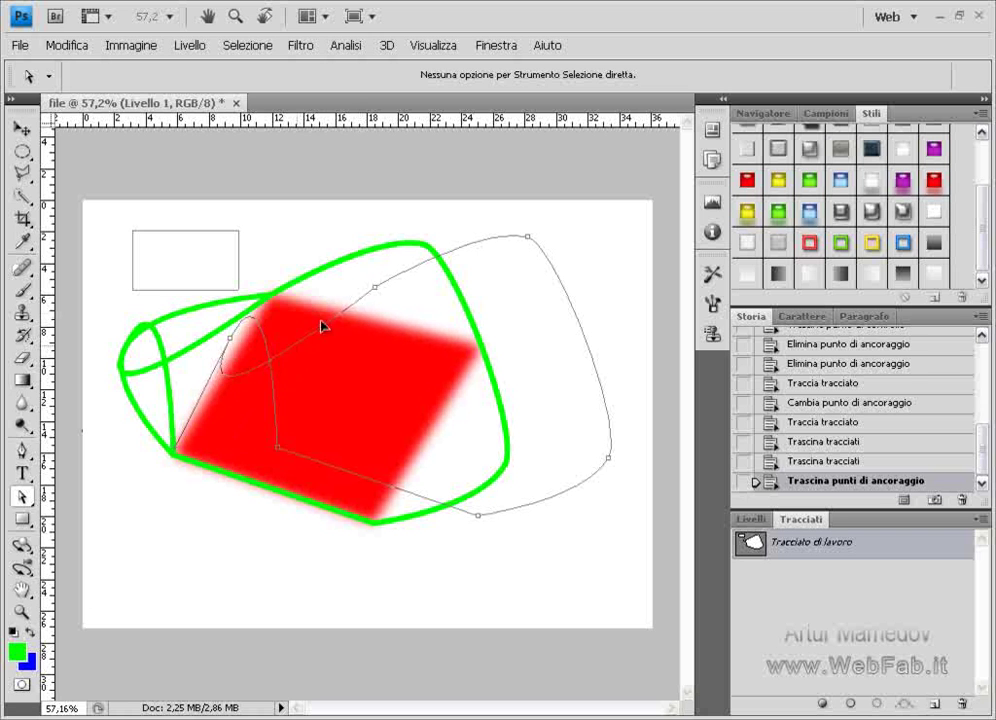
pyautogui.rightClick(30, 500)
pyautogui.click(70, 494)
pyautogui.click(22, 520)
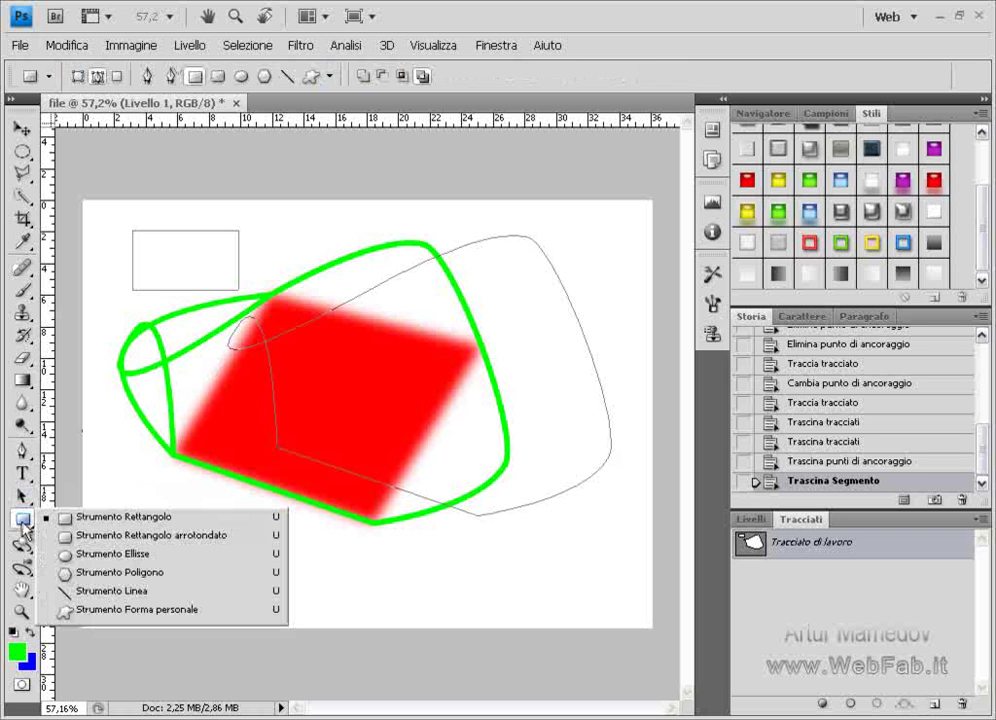